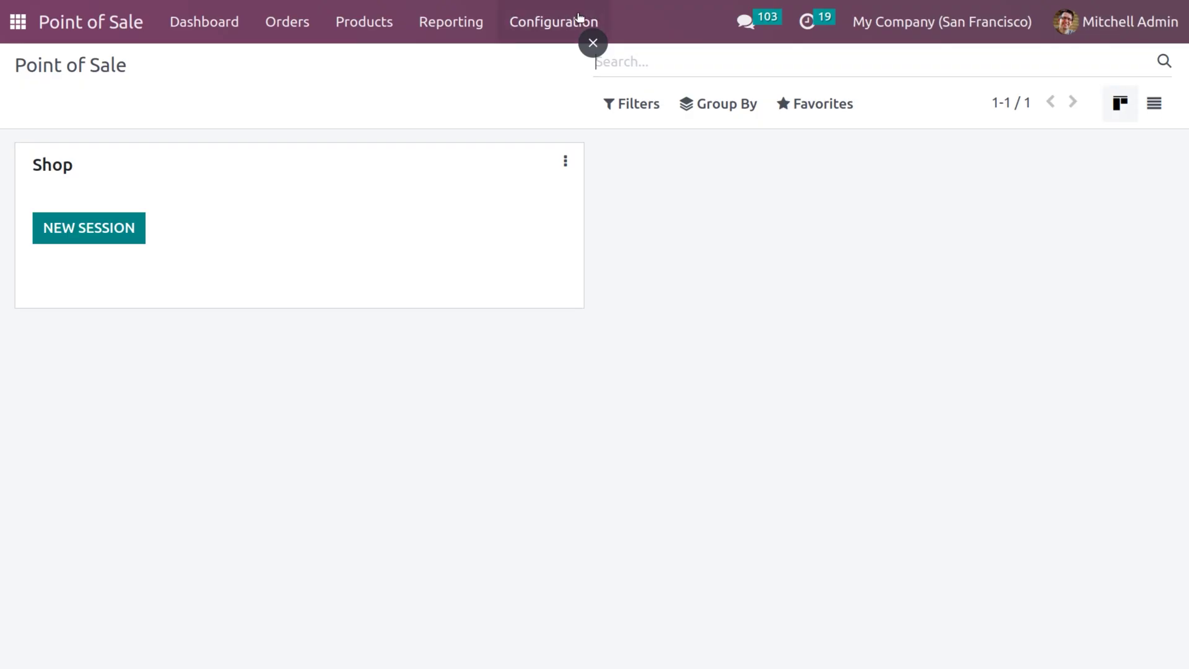
Enable Flexible Pricelists in the Pricing section of the Point of Sale settings and save.
left_click(579, 20)
left_click(532, 62)
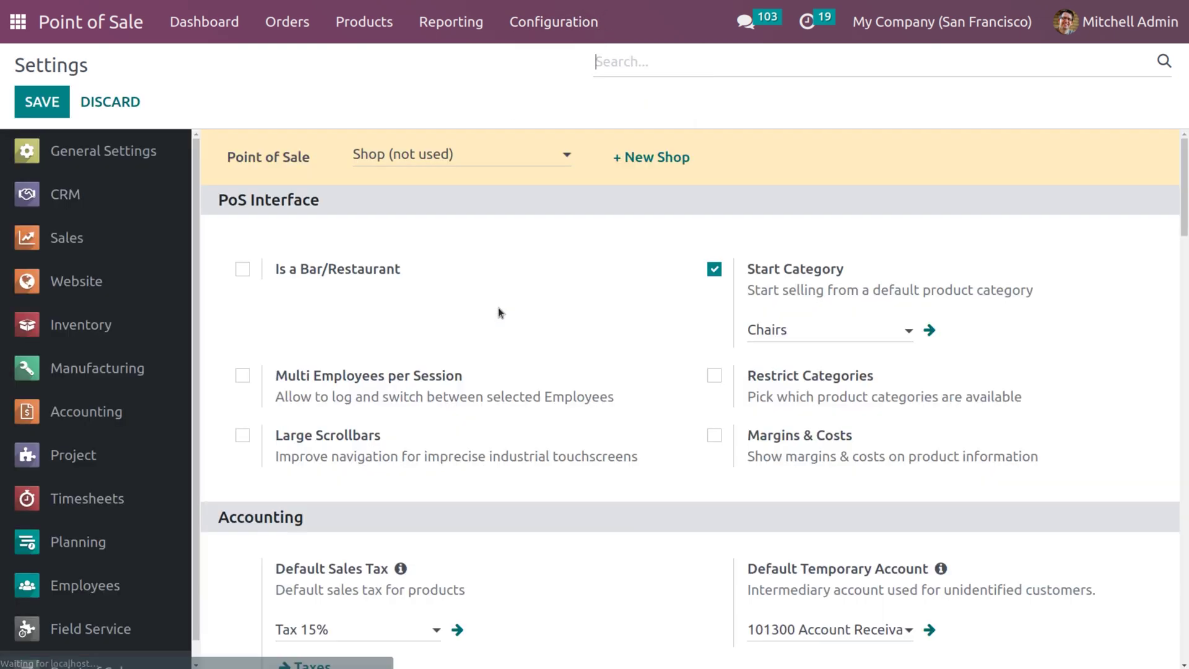
scroll(435, 475, "down", 5)
scroll(435, 475, "down", 6)
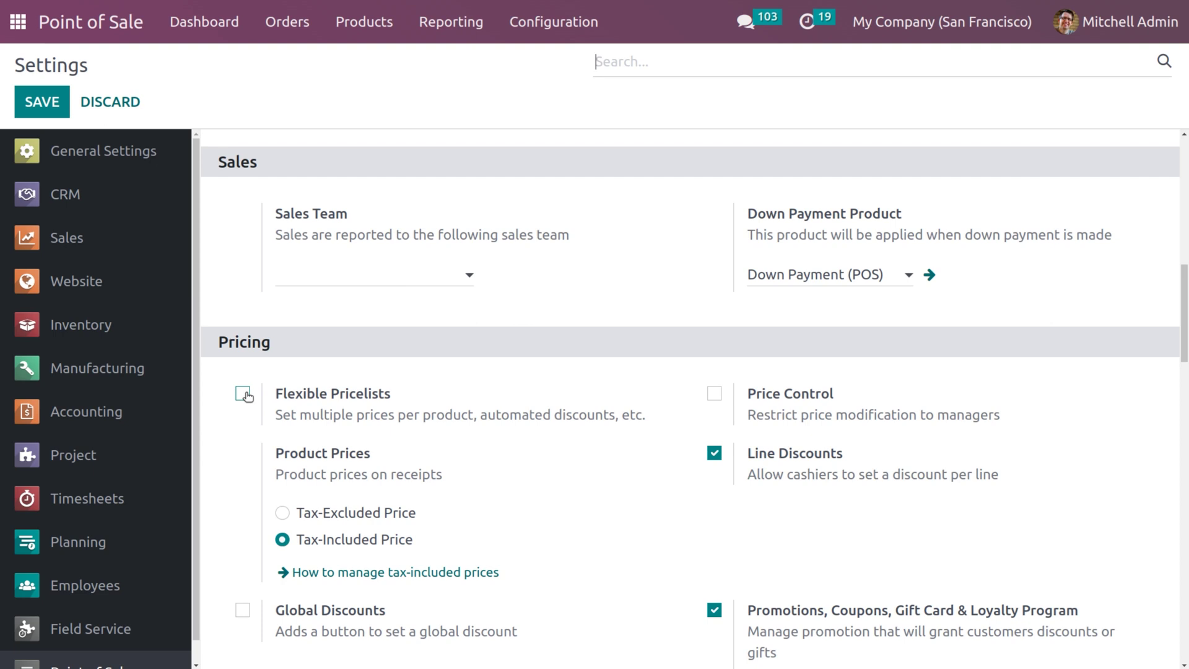
left_click(243, 394)
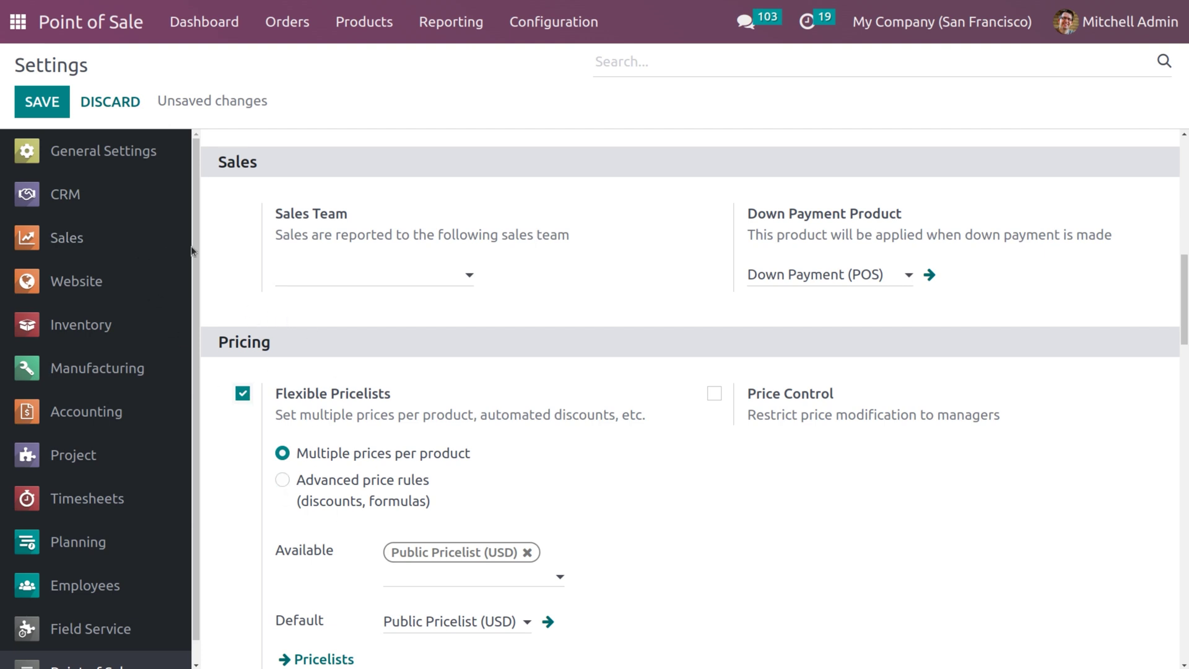
left_click(43, 107)
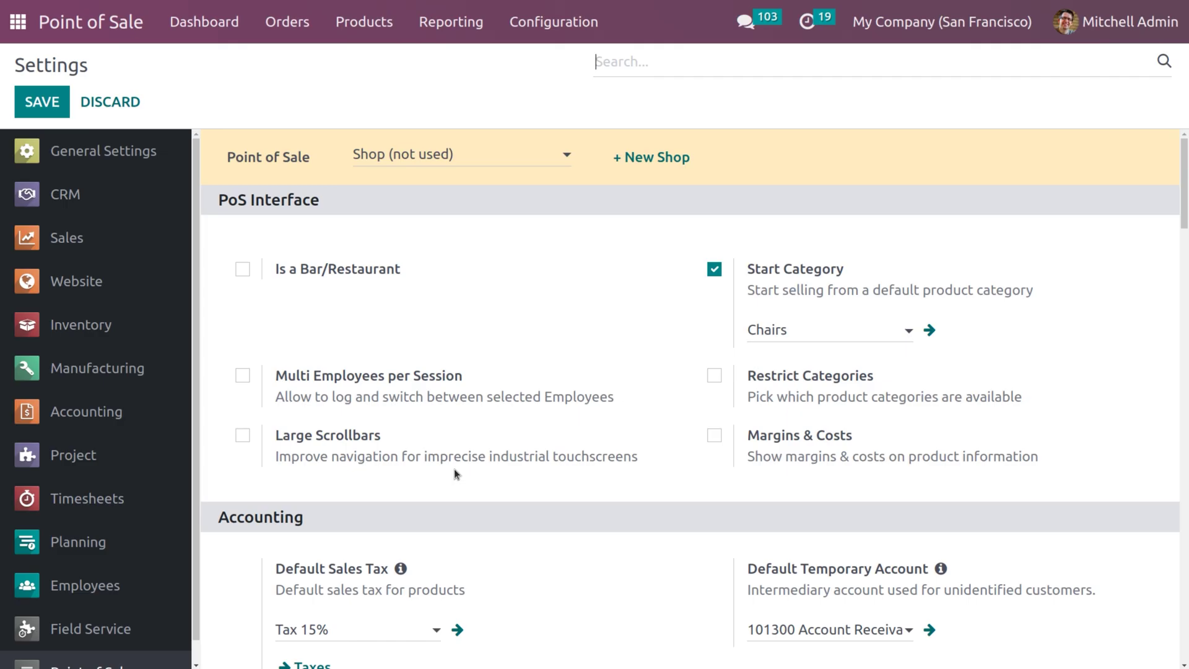
Open the Point of Sale pricelists and view them as kanban cards before returning to the list layout.
left_click(367, 18)
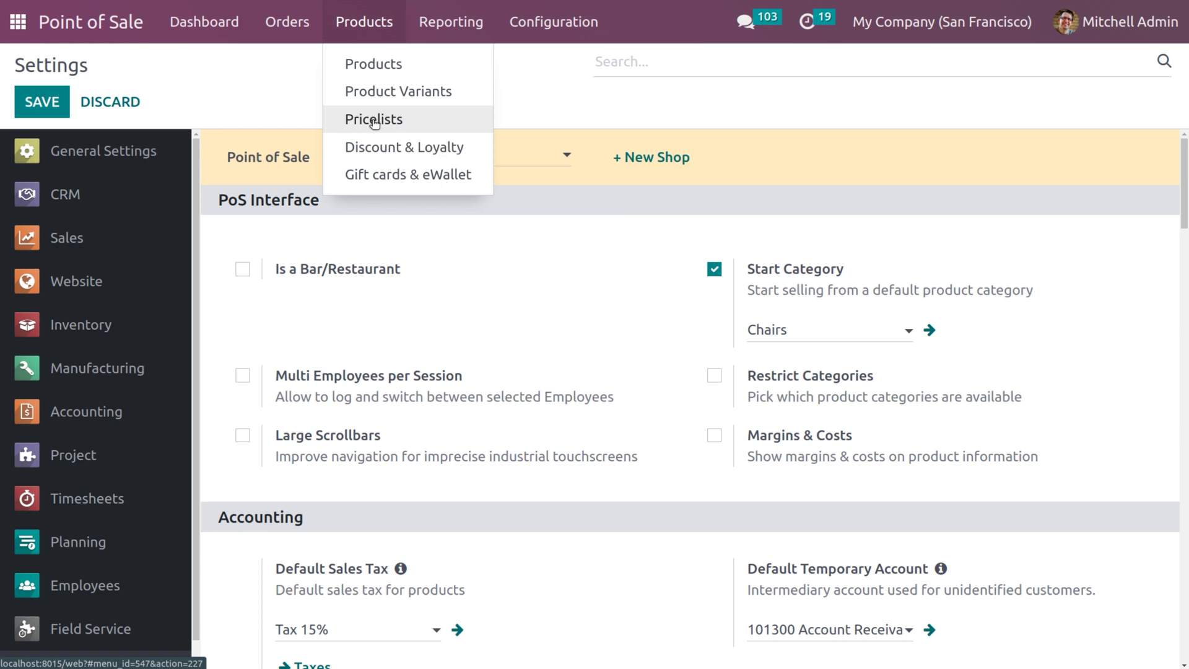
scroll(391, 352, "down", 10)
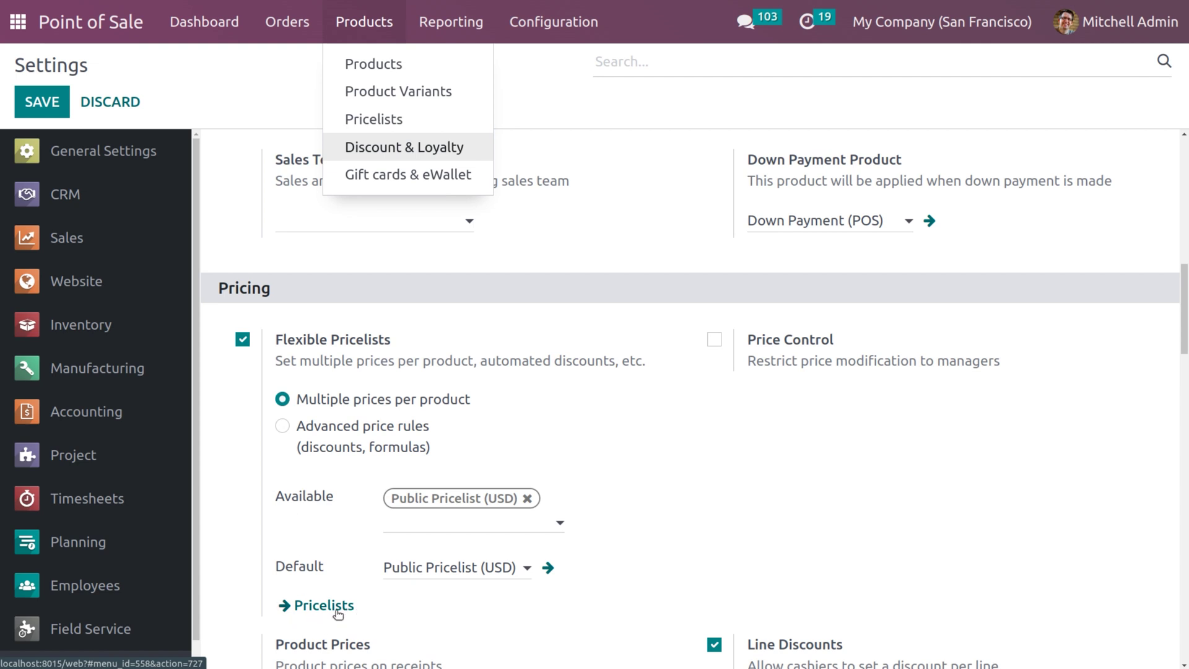
left_click(393, 124)
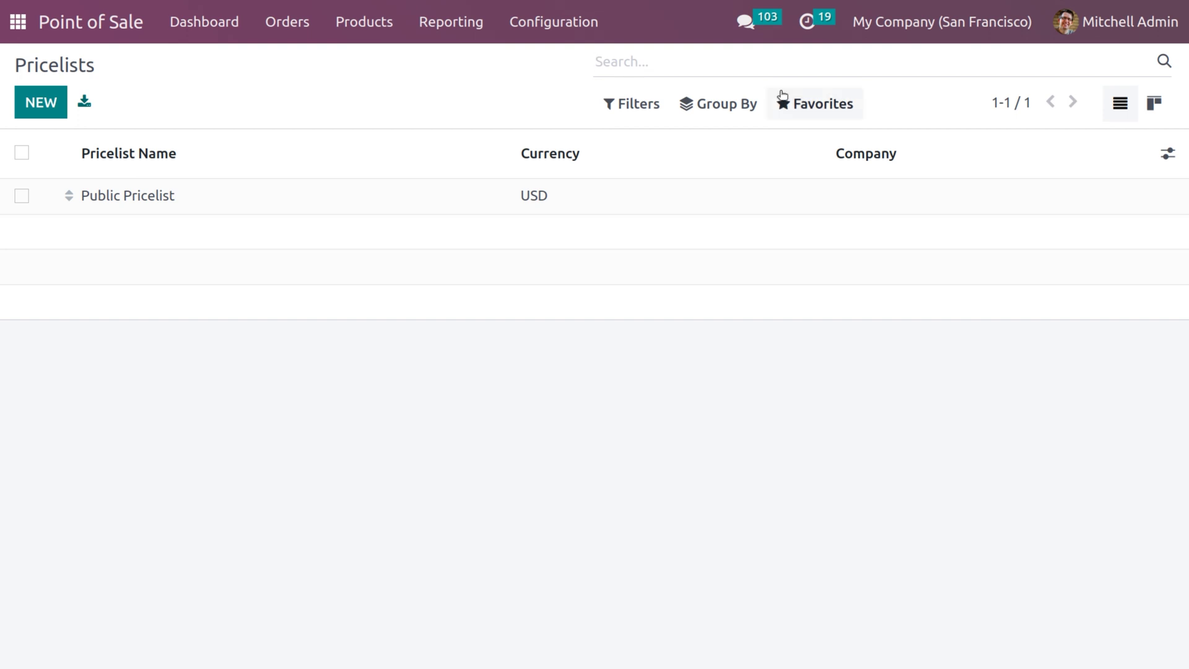
left_click(1156, 115)
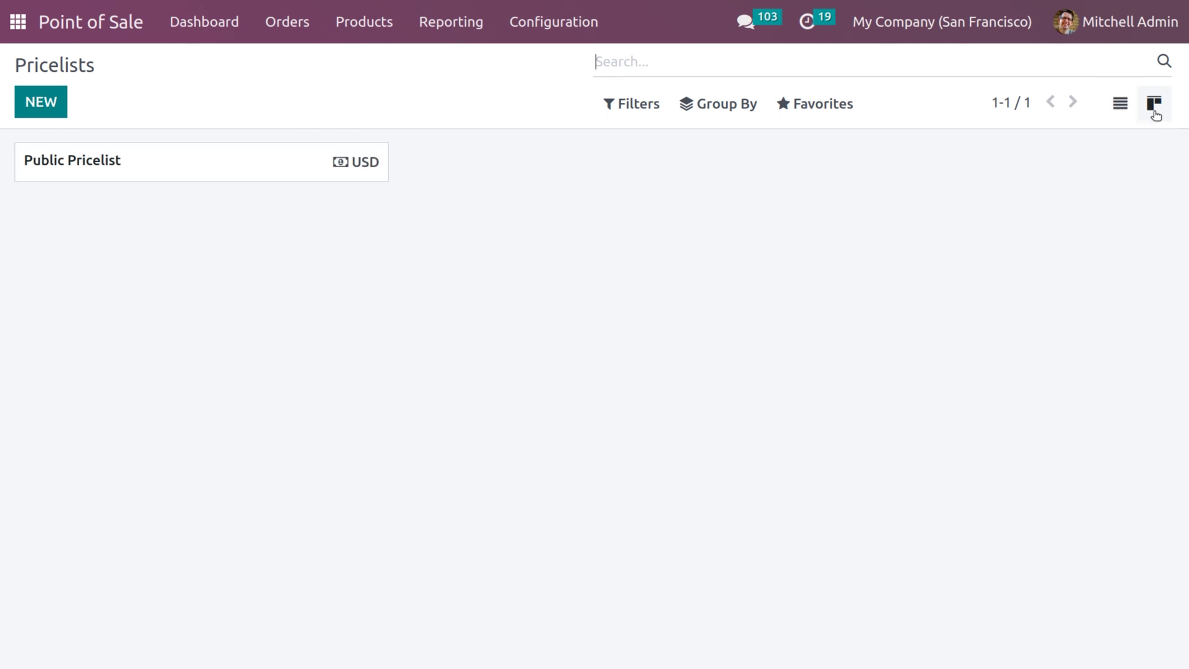
left_click(1120, 104)
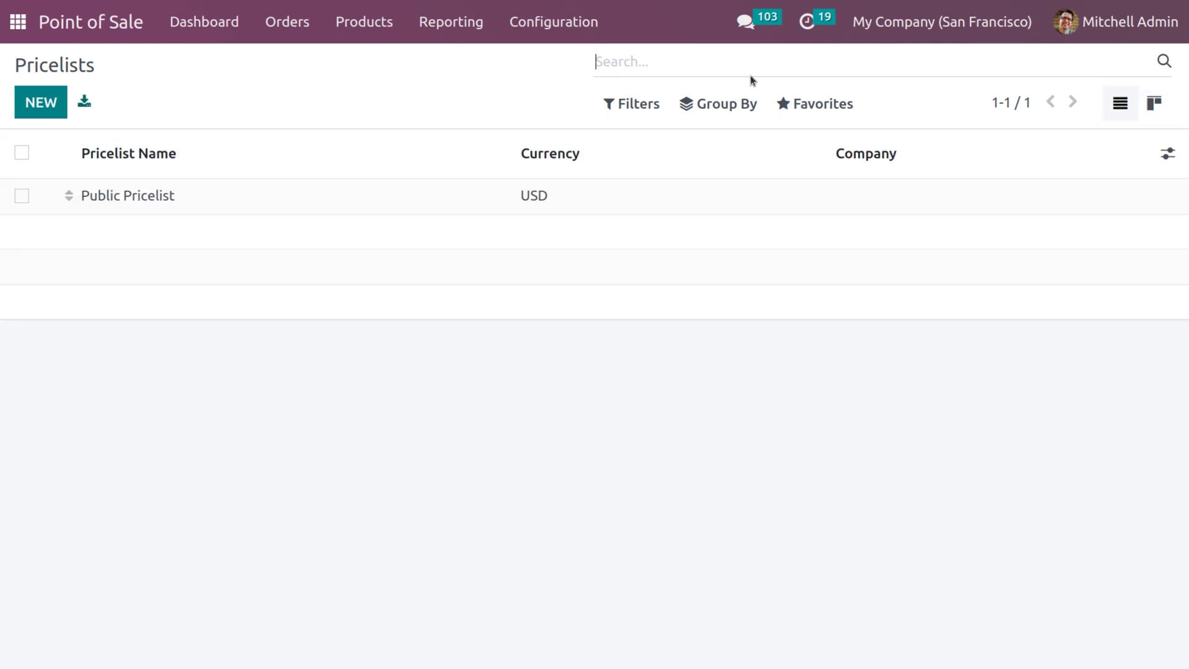
Create a new pricelist named "usd retailer" and check its currency and company choices.
left_click(42, 102)
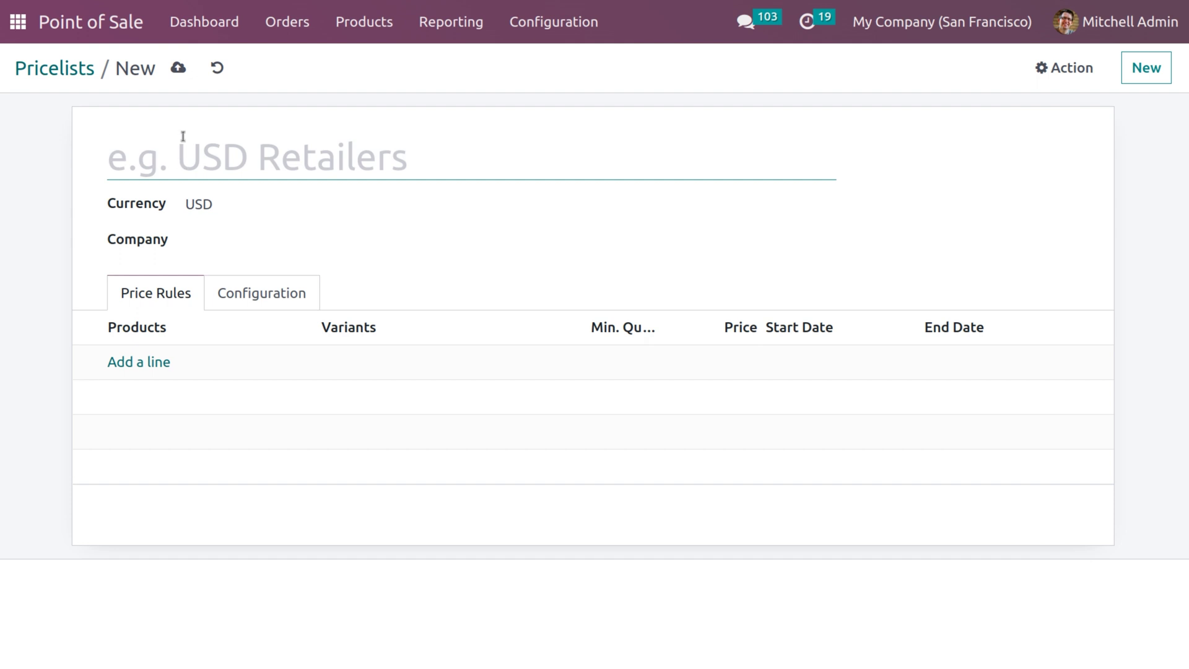
type("usd reta")
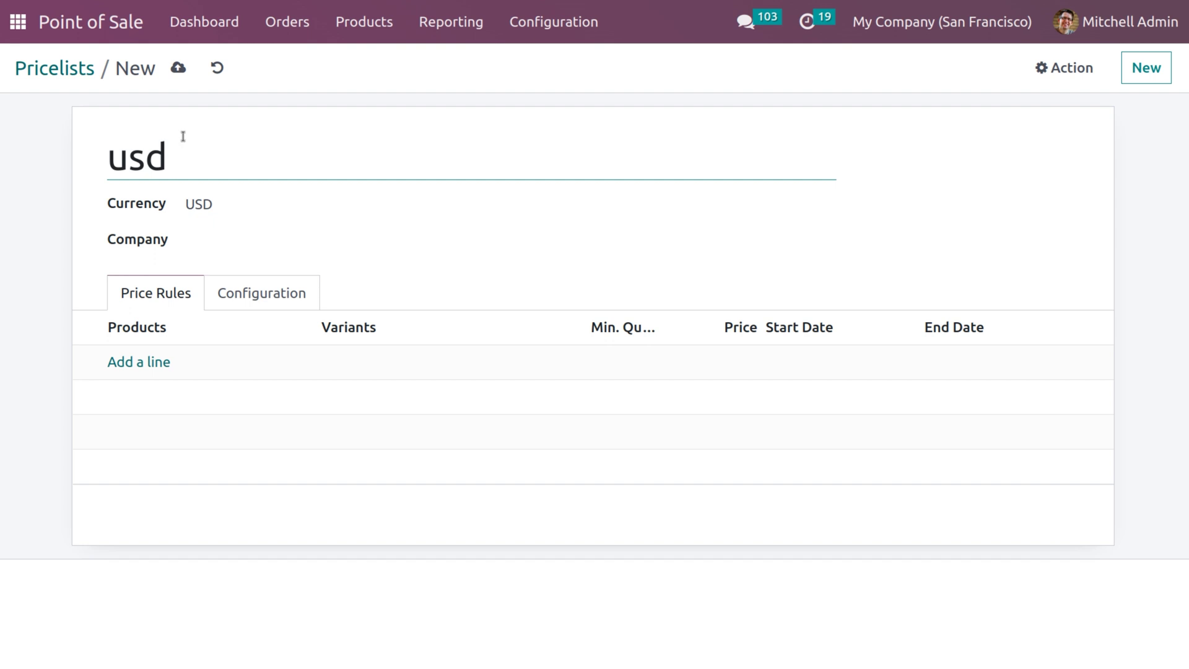
type("iler")
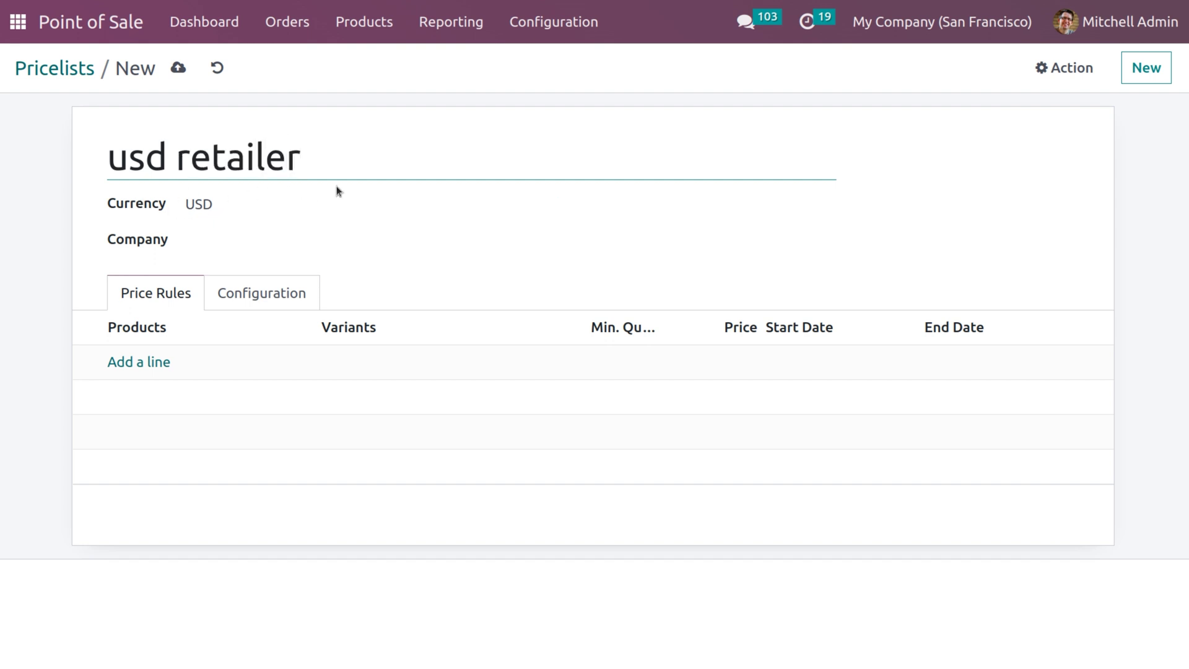
left_click(235, 206)
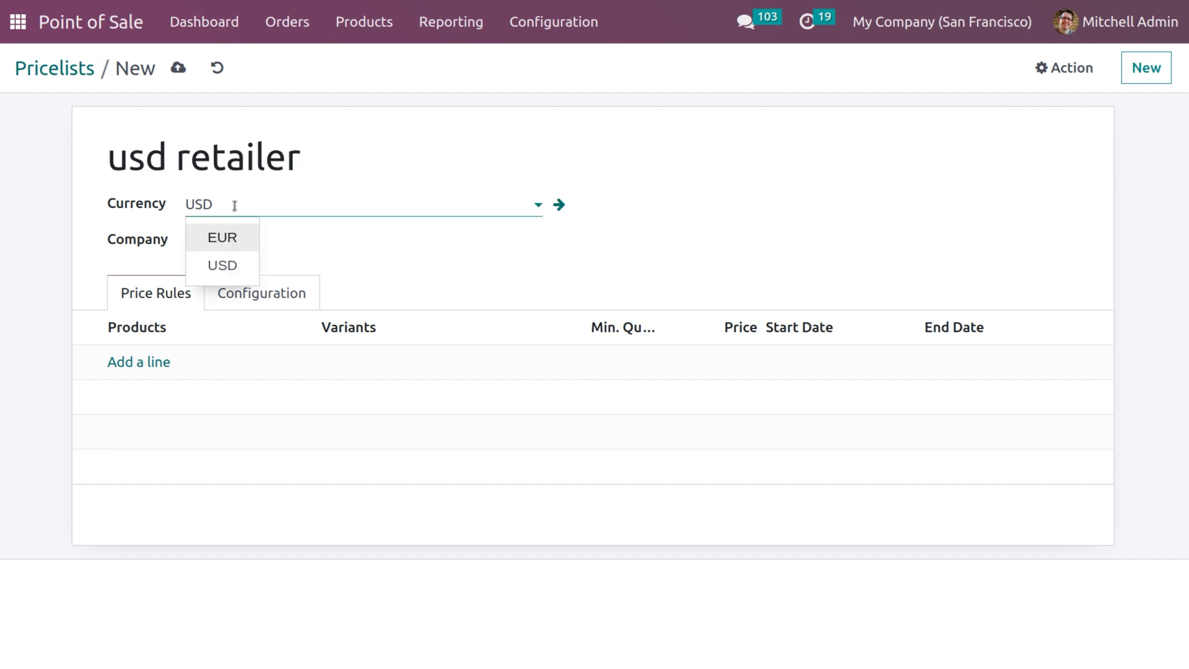
left_click(339, 243)
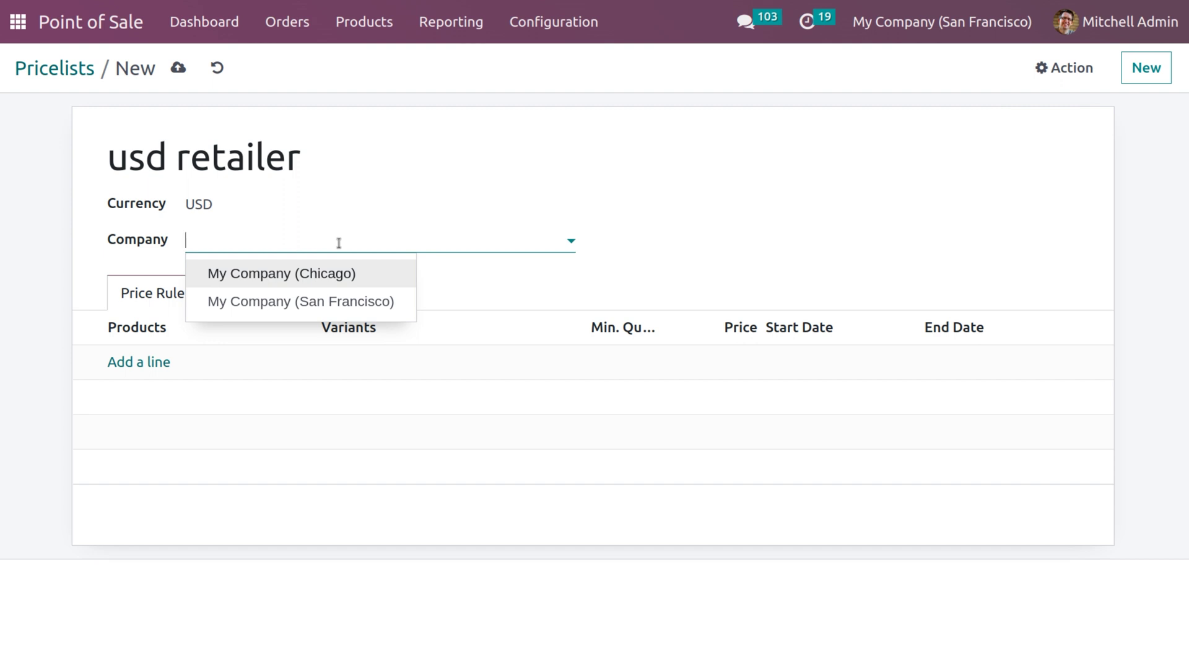
left_click(633, 260)
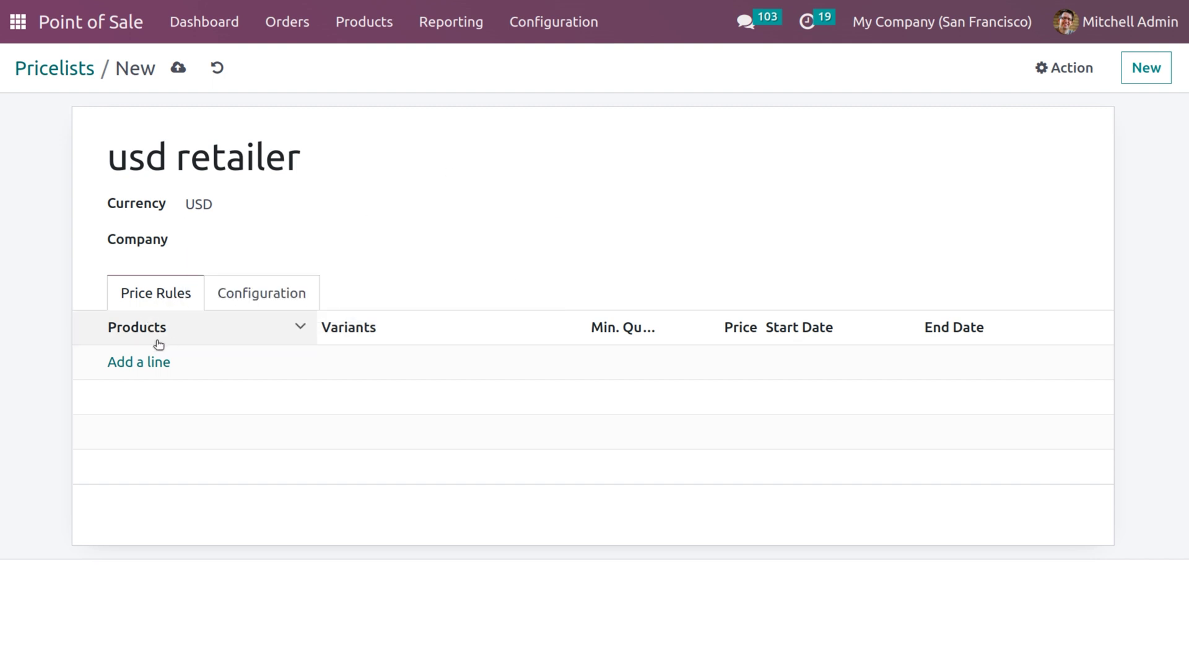
Add a price rule for [E-COM11] Cabinet with Doors, choosing it from the full product search.
left_click(141, 363)
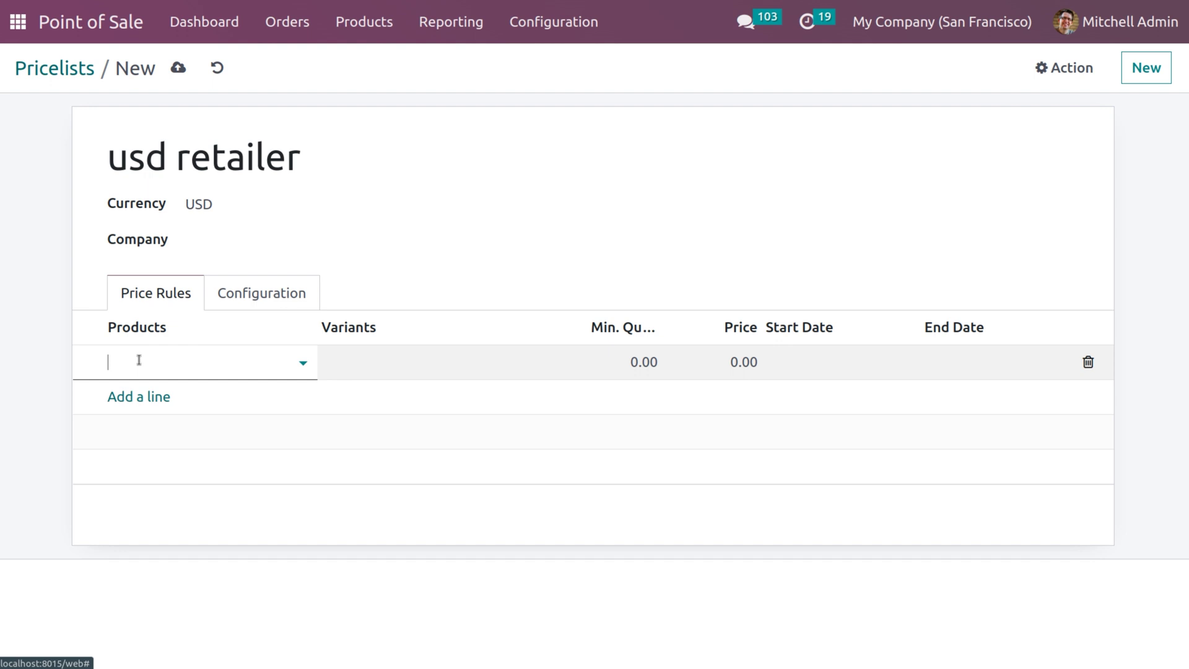
left_click(139, 360)
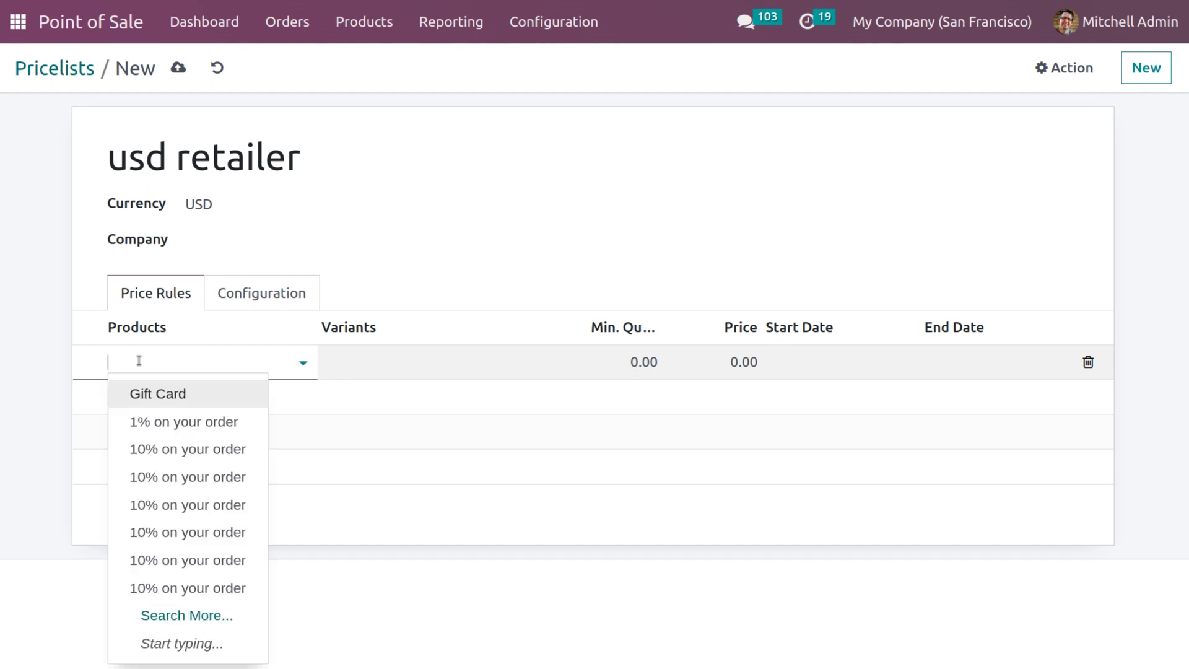
left_click(179, 616)
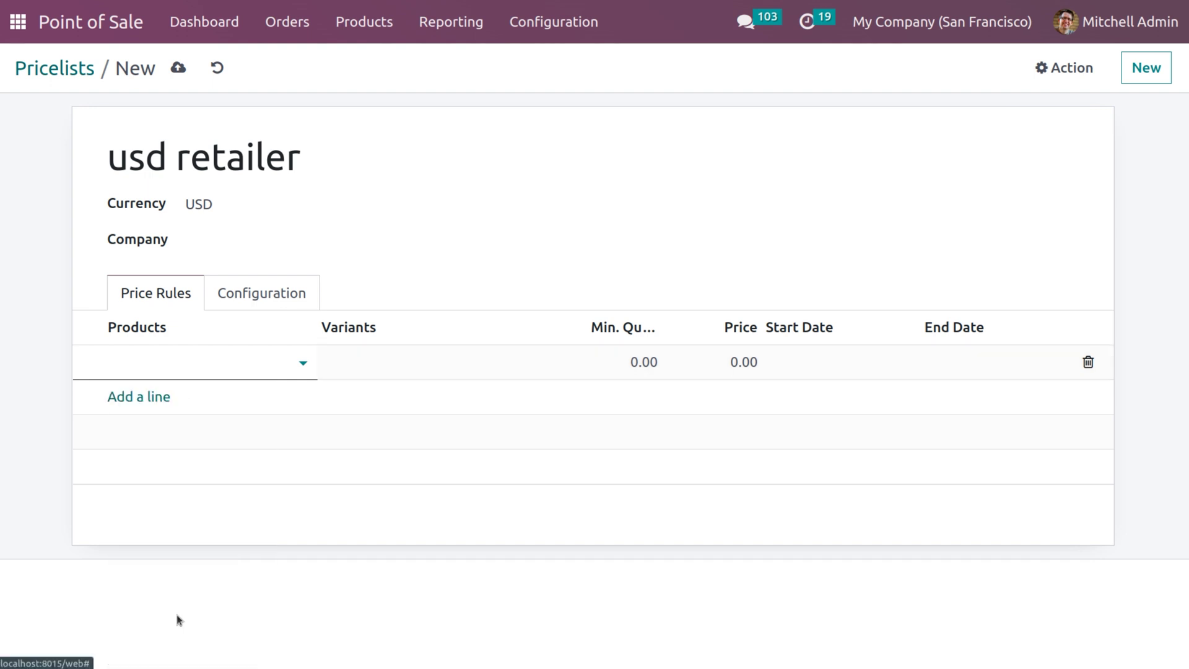
scroll(209, 480, "down", 10)
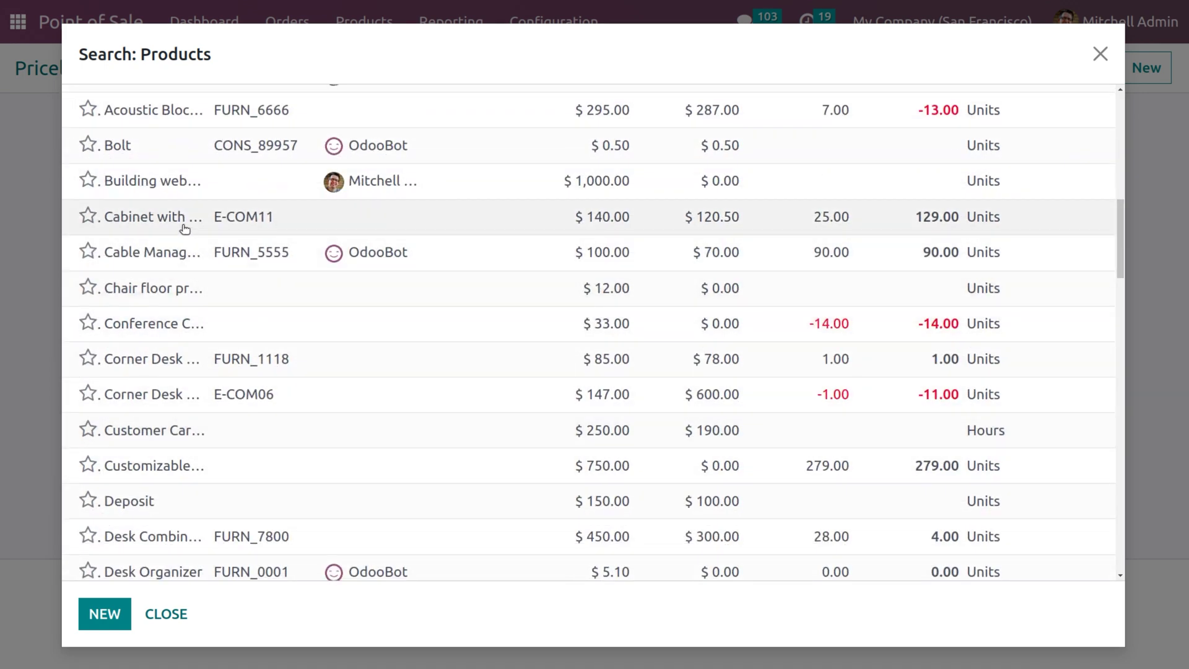
left_click(182, 227)
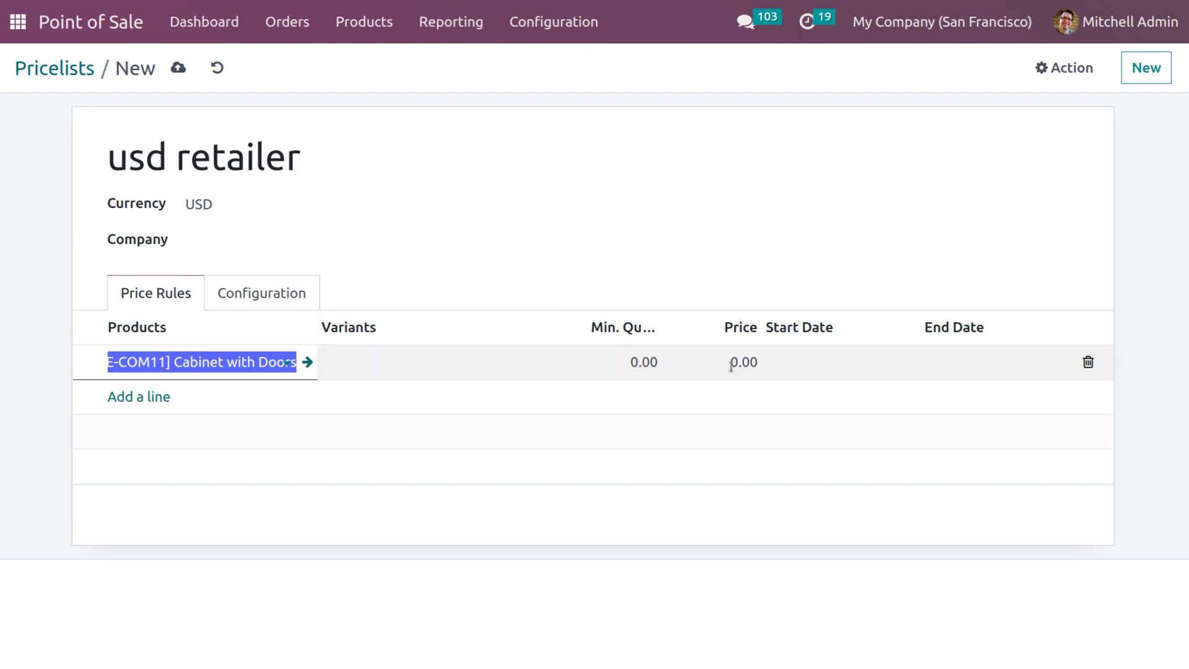
Set the cabinet rule's minimum quantity to 2 and price to 200, and save the pricelist.
left_click(634, 366)
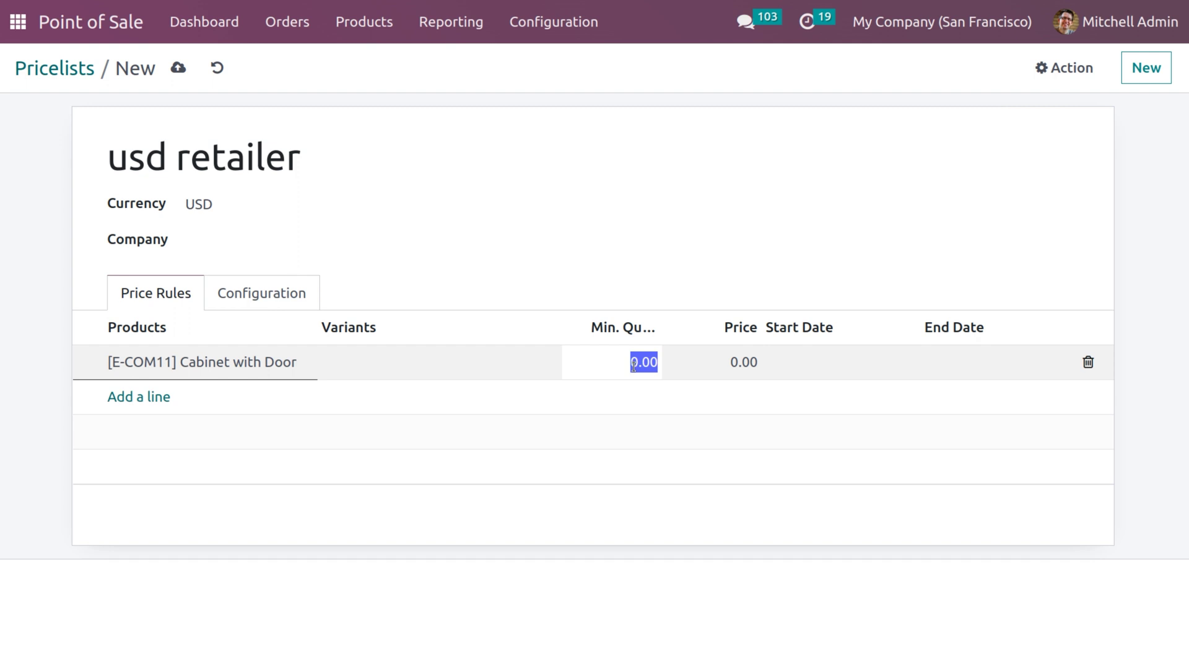
type("2")
left_click(742, 365)
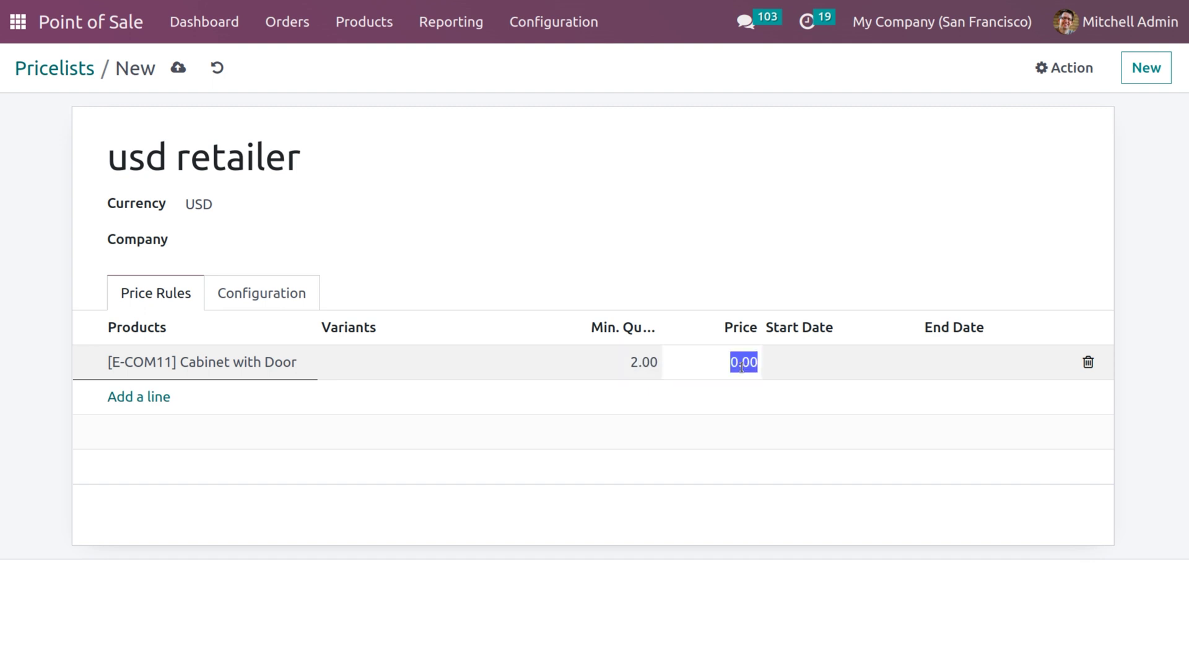
type("200")
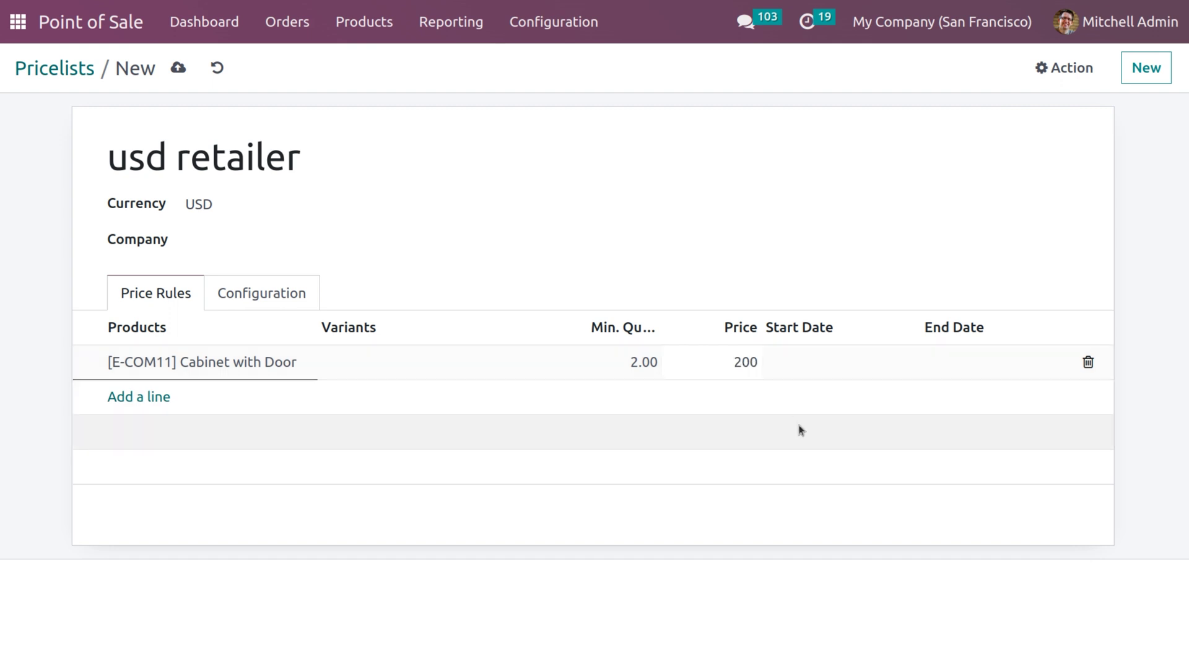
left_click(799, 429)
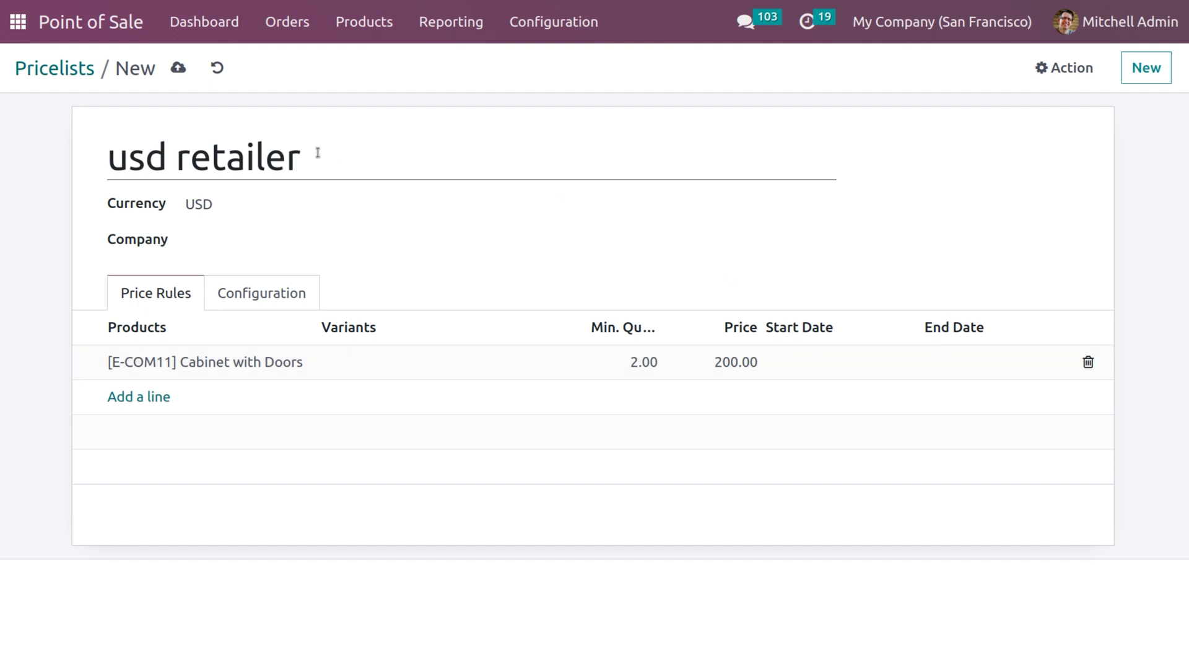
left_click(180, 68)
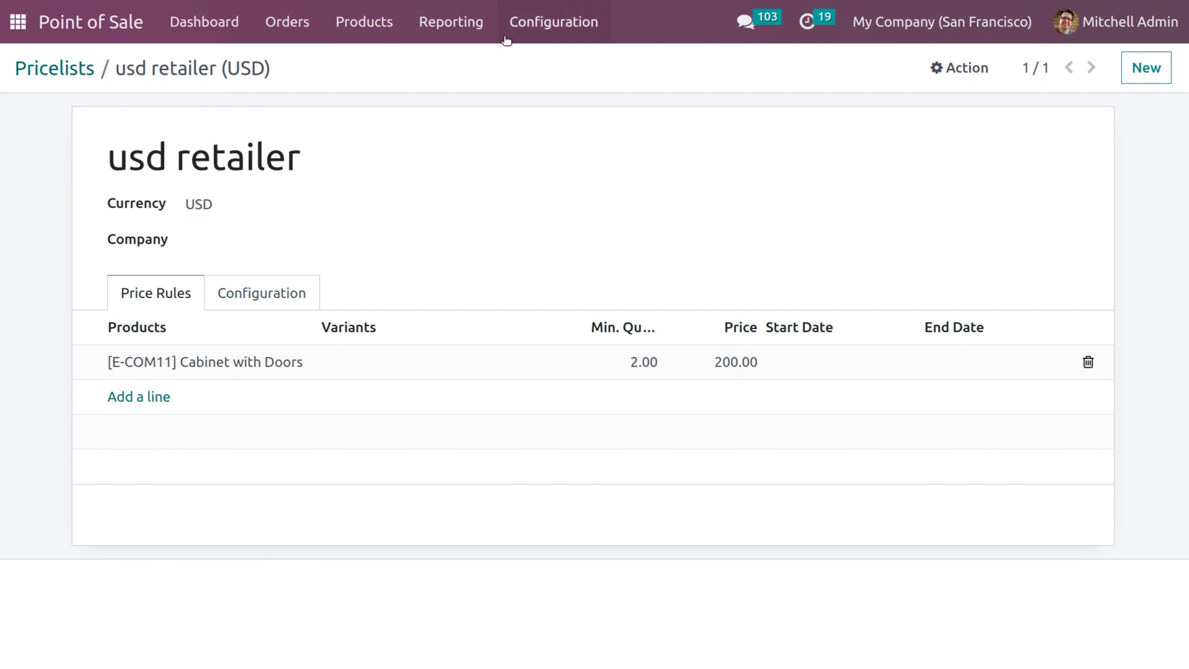
Review the Flexible Pricelists options in the Point of Sale settings.
left_click(533, 34)
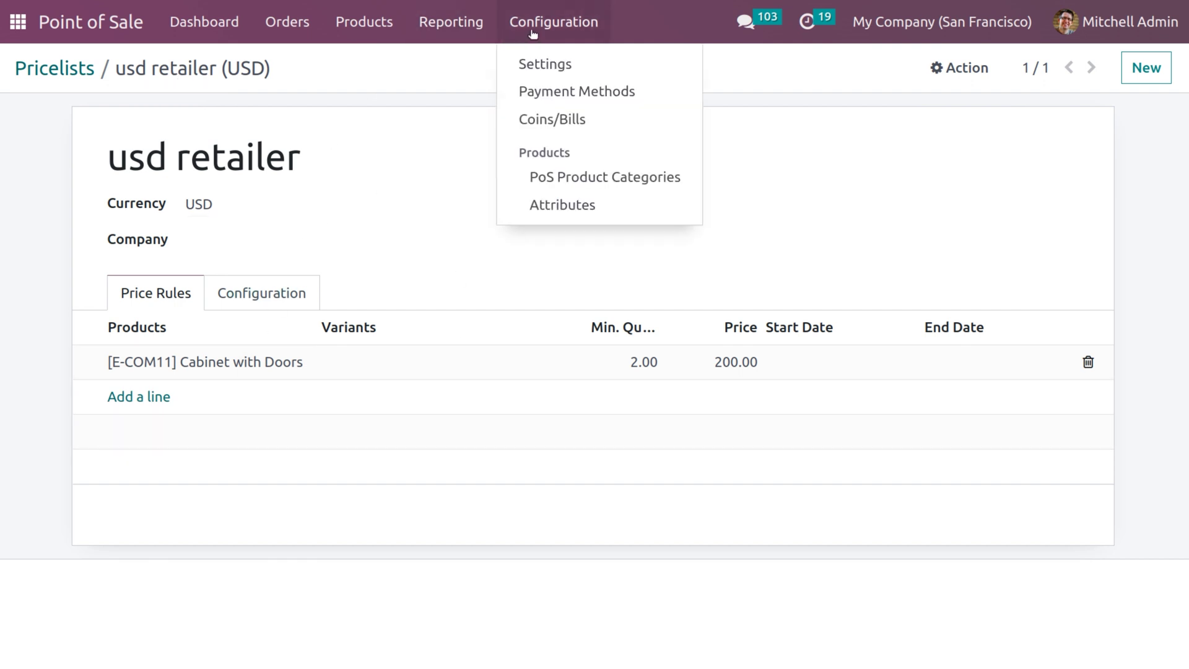
left_click(541, 69)
scroll(382, 493, "down", 10)
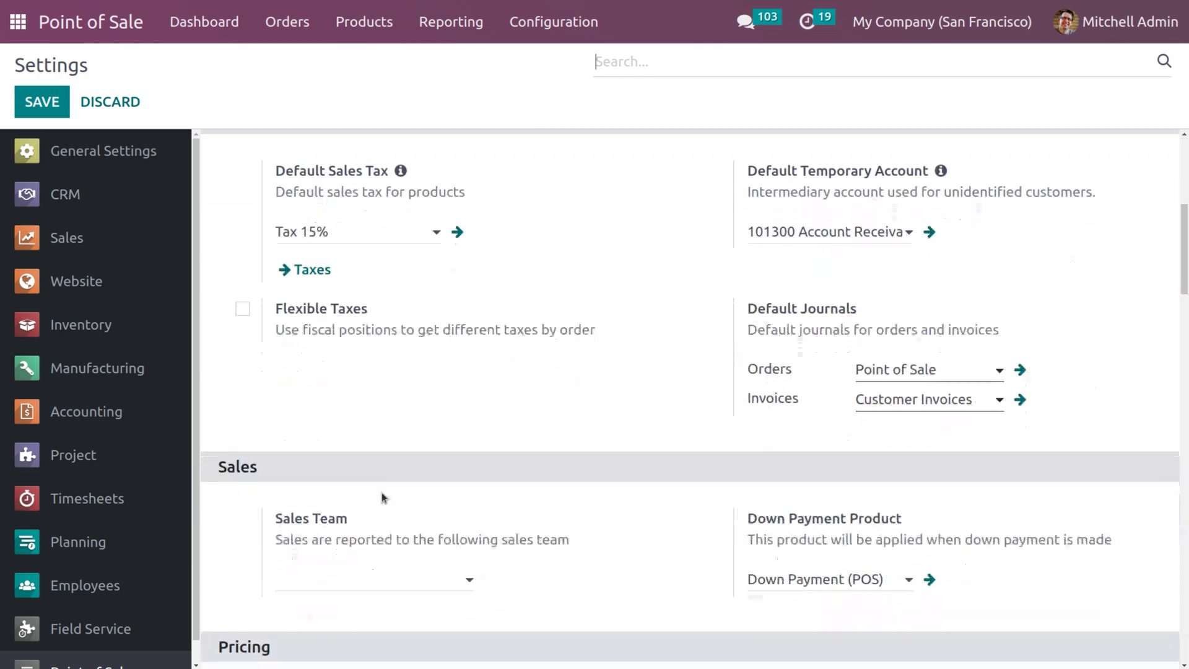
scroll(382, 495, "down", 2)
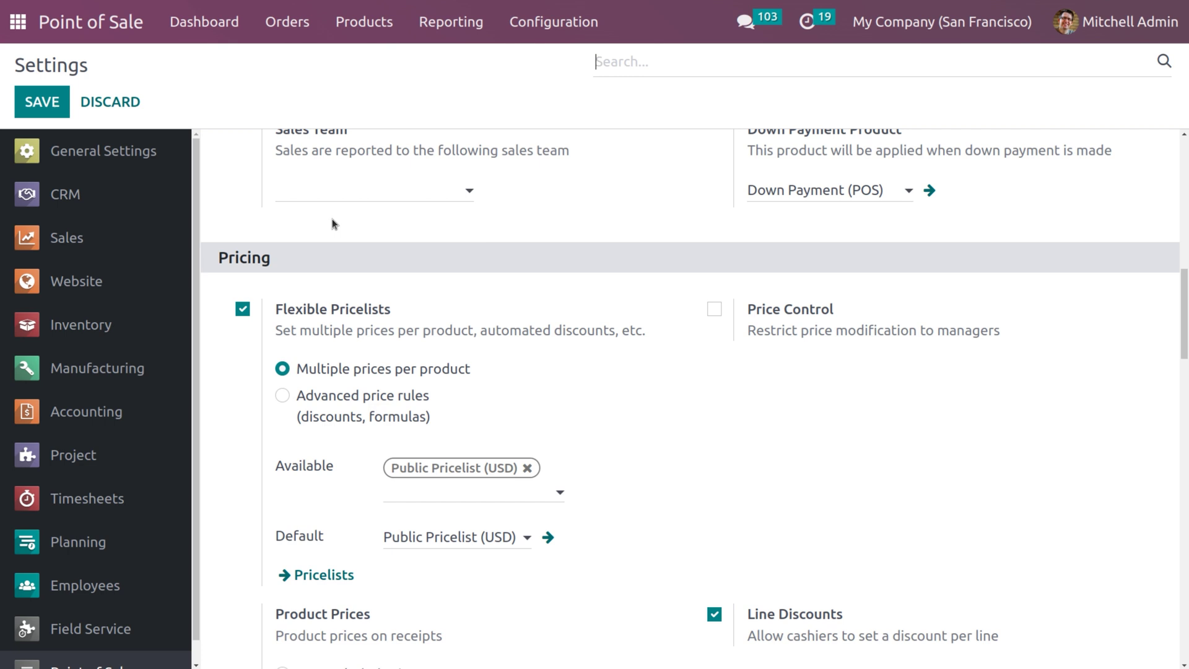
Reopen the usd retailer pricelist and add a second price rule for [E-COM11] Cabinet with Doors.
left_click(357, 23)
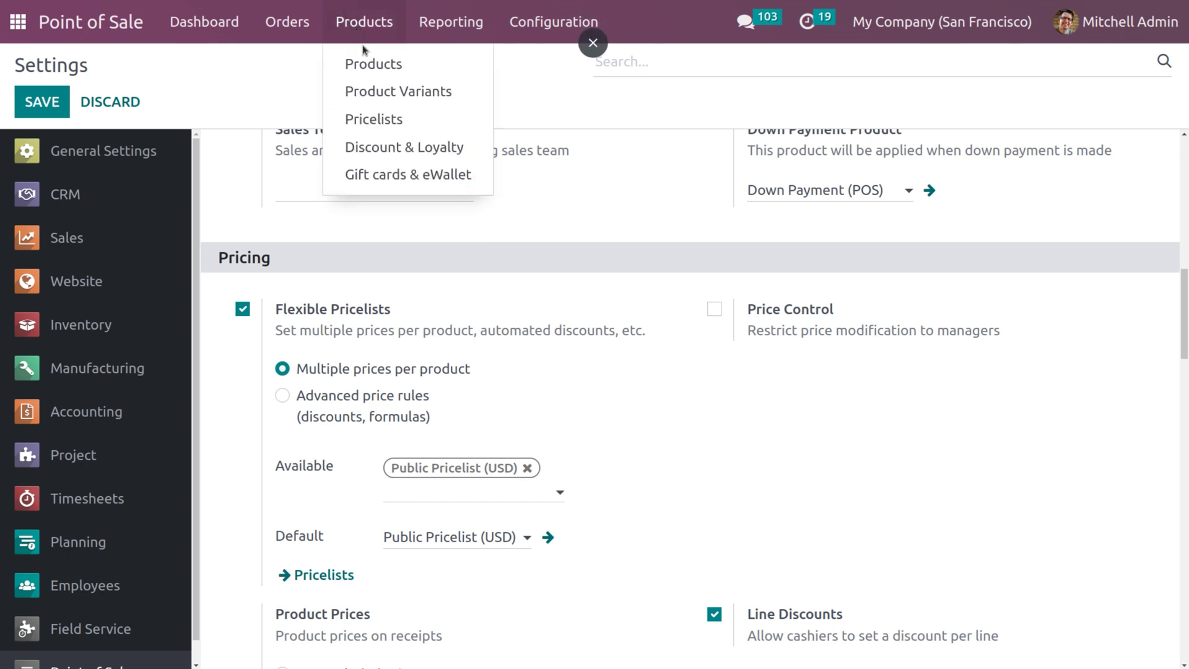
left_click(362, 119)
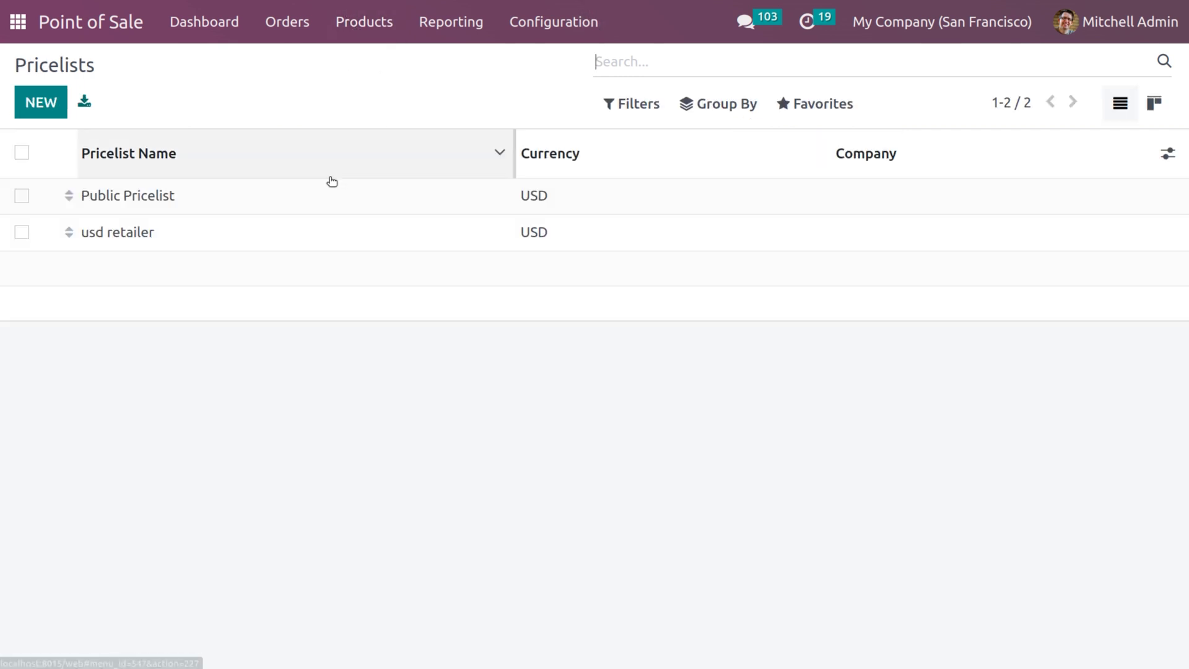
left_click(265, 233)
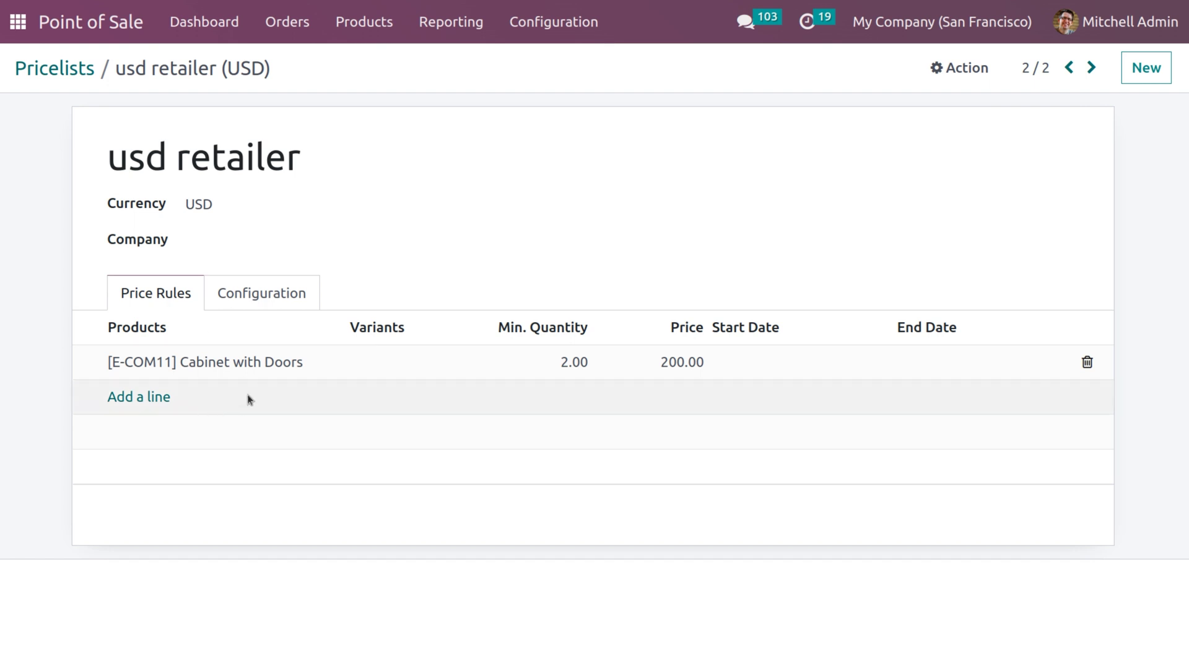
left_click(147, 397)
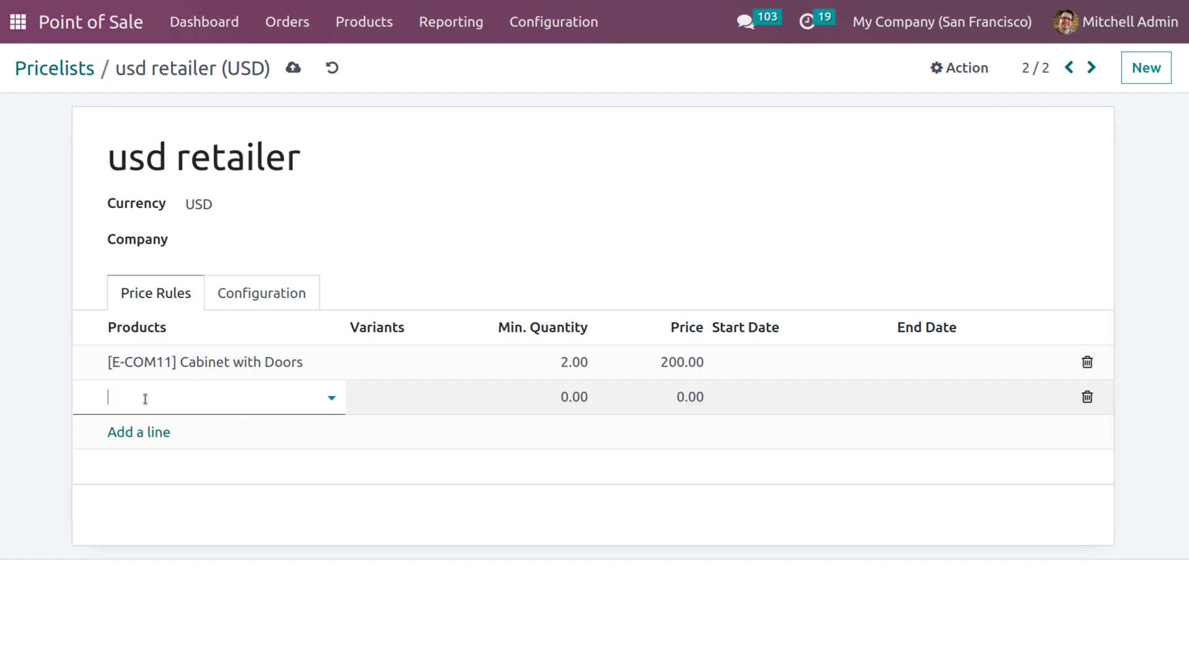
left_click(145, 399)
left_click(153, 367)
left_click(178, 396)
type("ca")
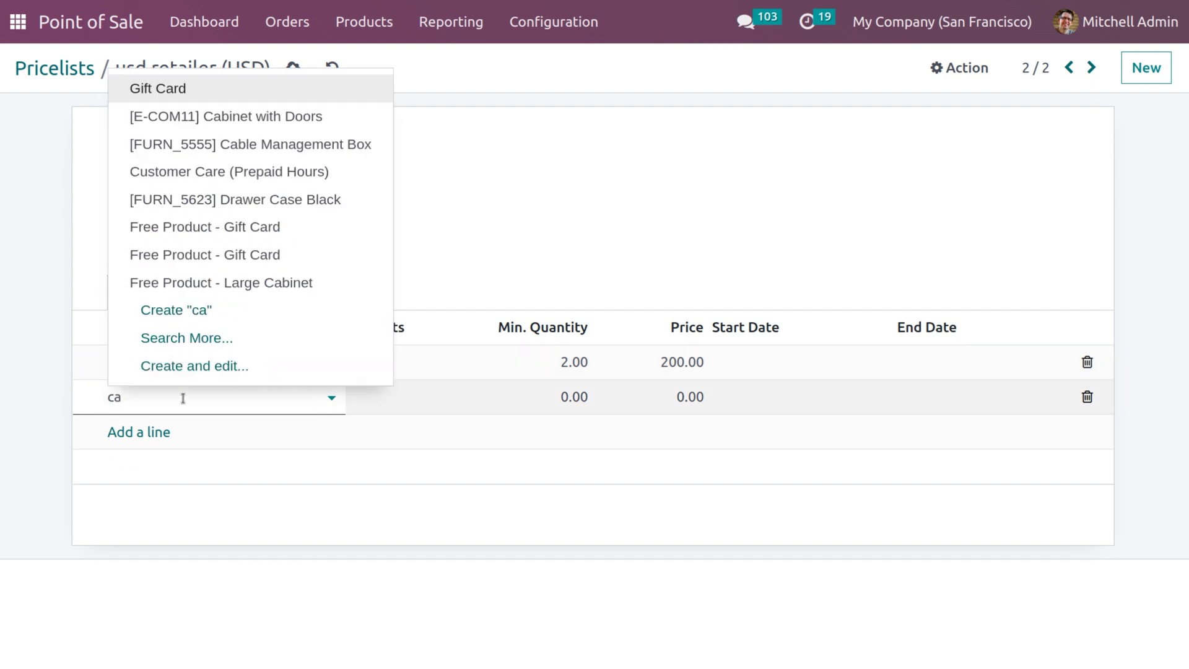
left_click(292, 117)
Set the second cabinet rule's minimum quantity to 3 and its price to 350.
left_click(570, 398)
type("3")
left_click(685, 410)
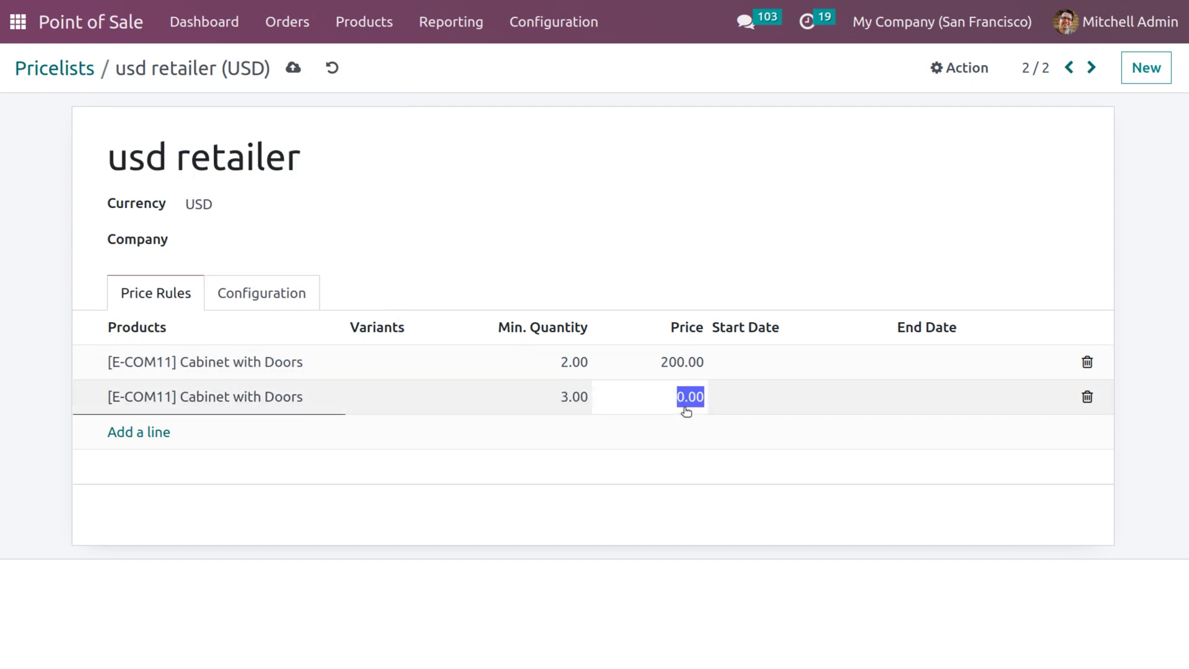
type("350")
left_click(660, 460)
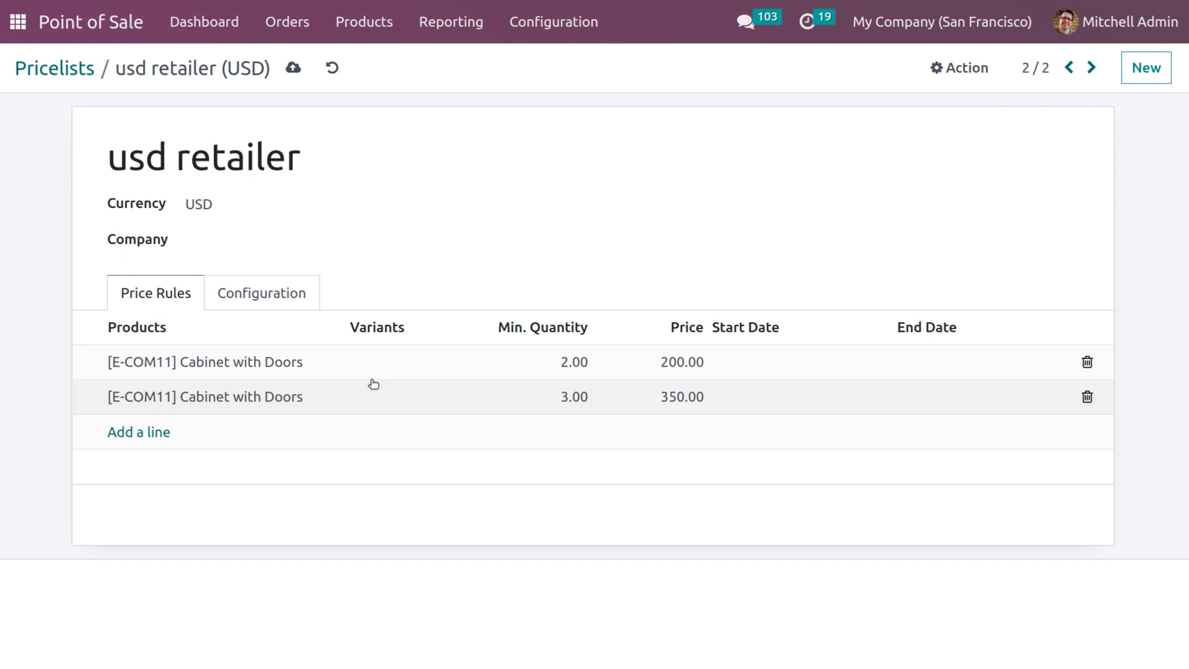
left_click(135, 432)
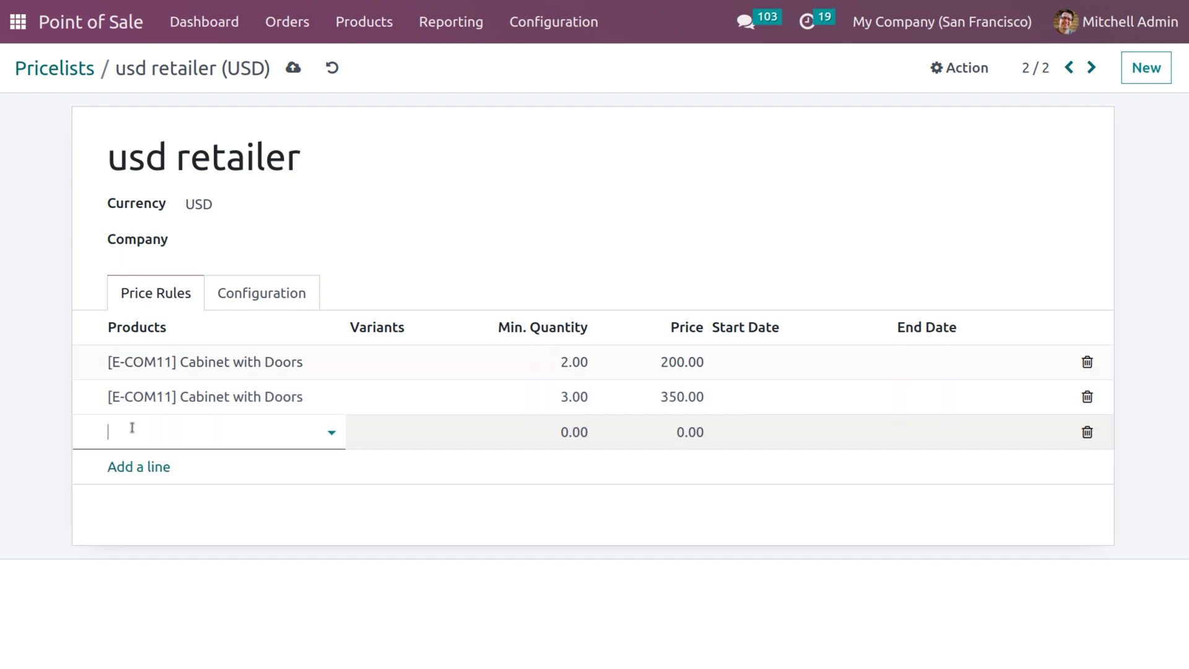
left_click(132, 428)
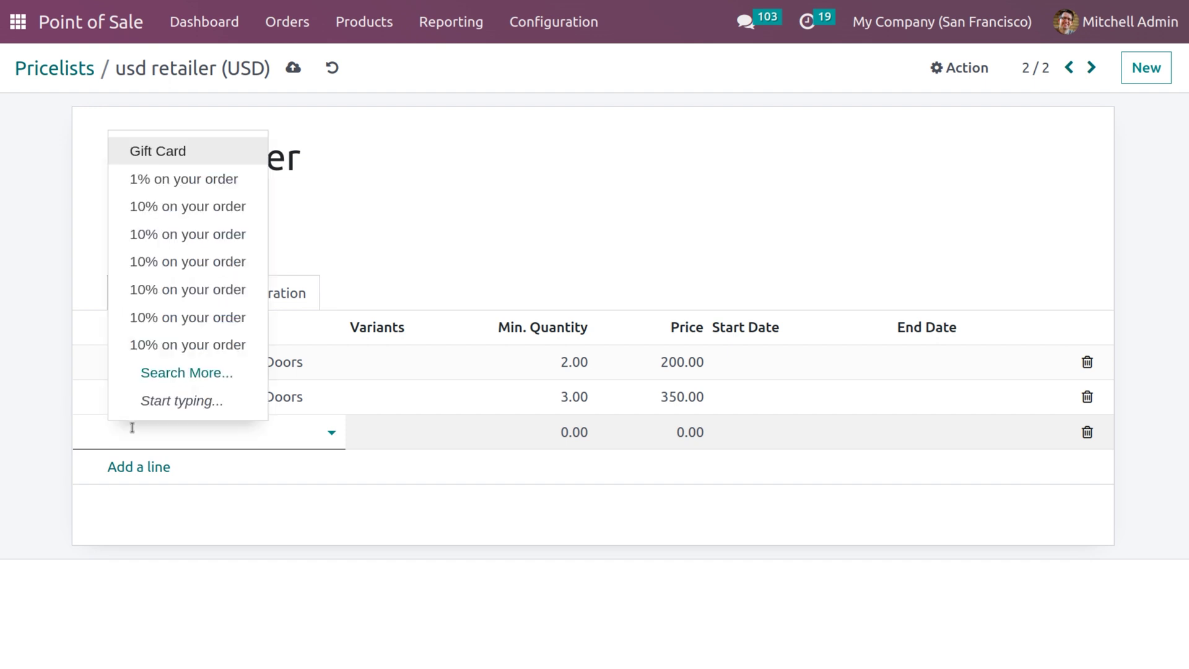
left_click(260, 501)
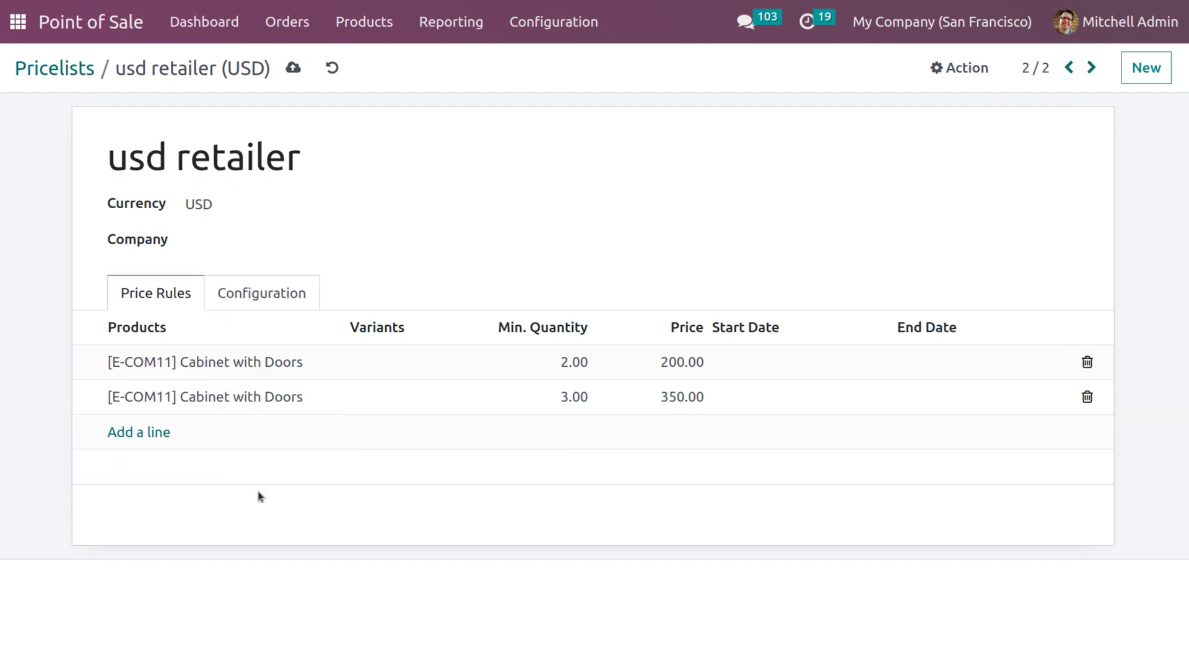
Save the usd retailer pricelist, and switch Flexible Pricelists to Advanced price rules in the Point of Sale settings.
left_click(293, 67)
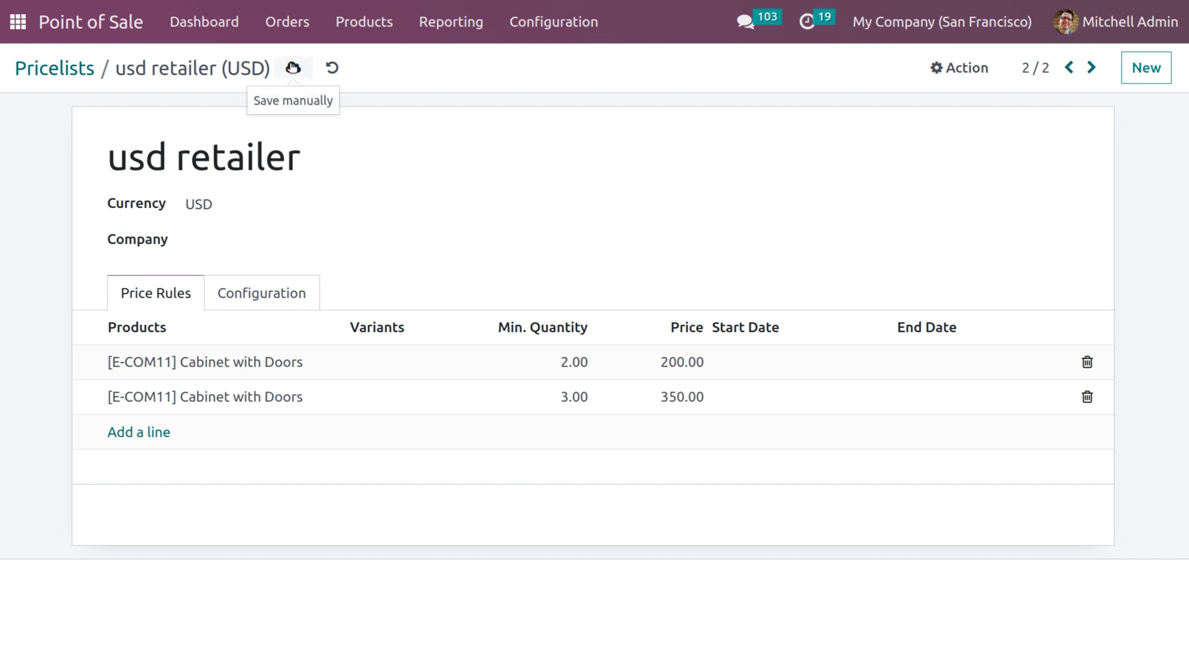
left_click(550, 21)
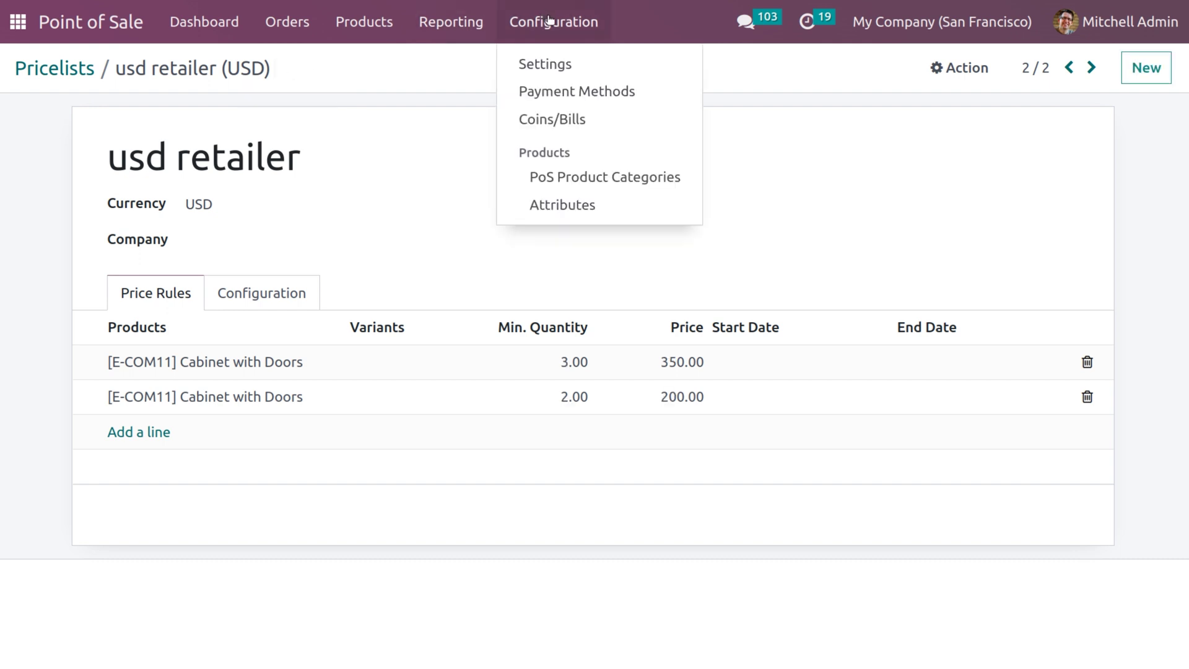
left_click(548, 66)
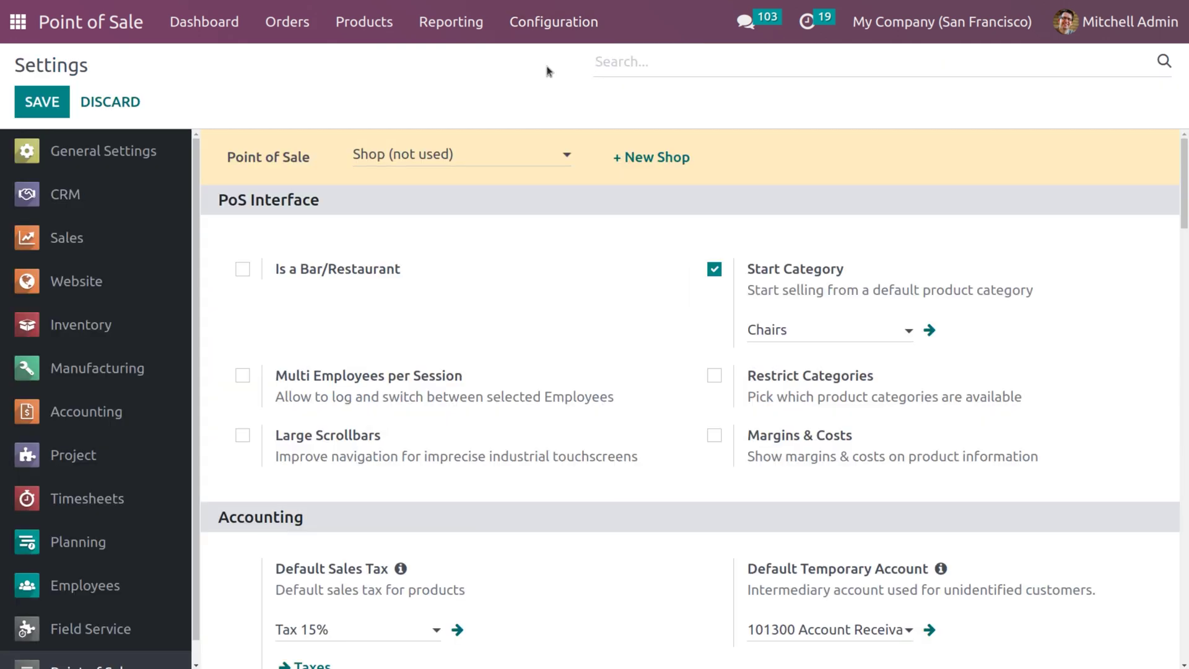
scroll(477, 418, "down", 7)
scroll(477, 424, "down", 4)
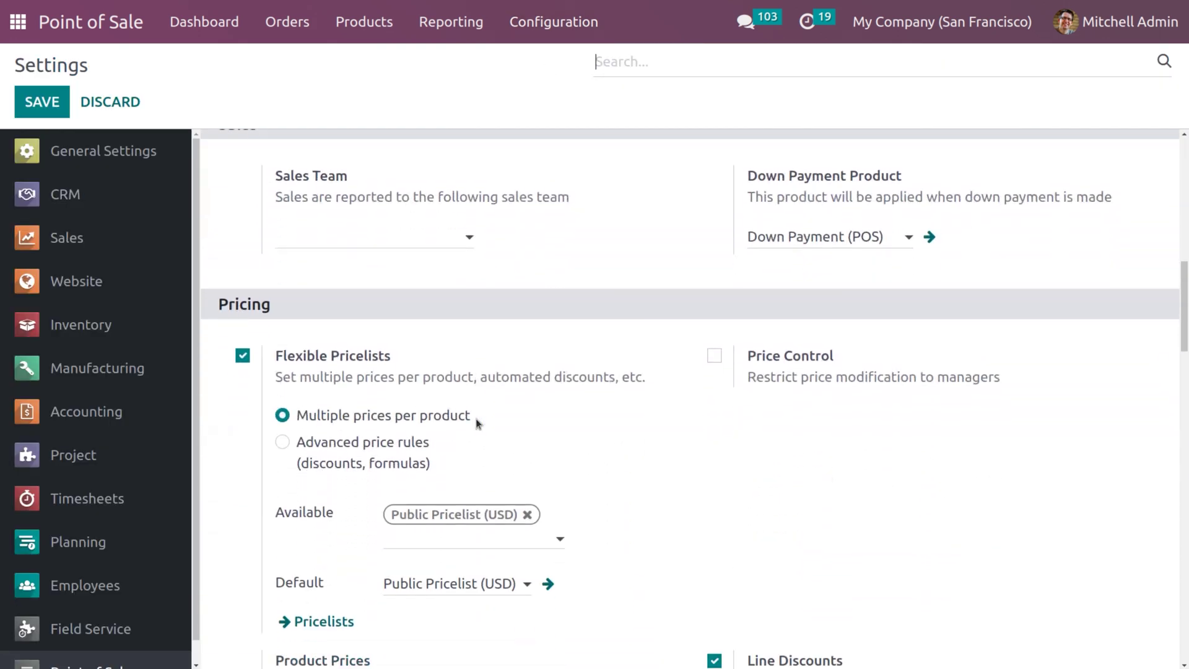
left_click(282, 441)
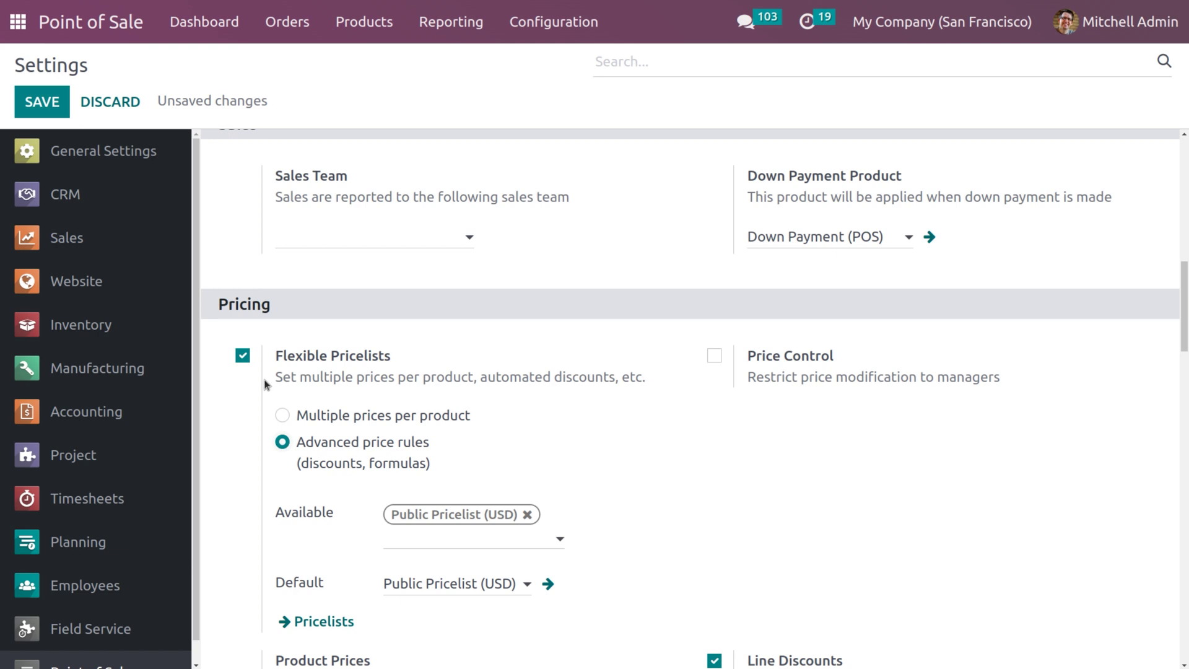
left_click(46, 103)
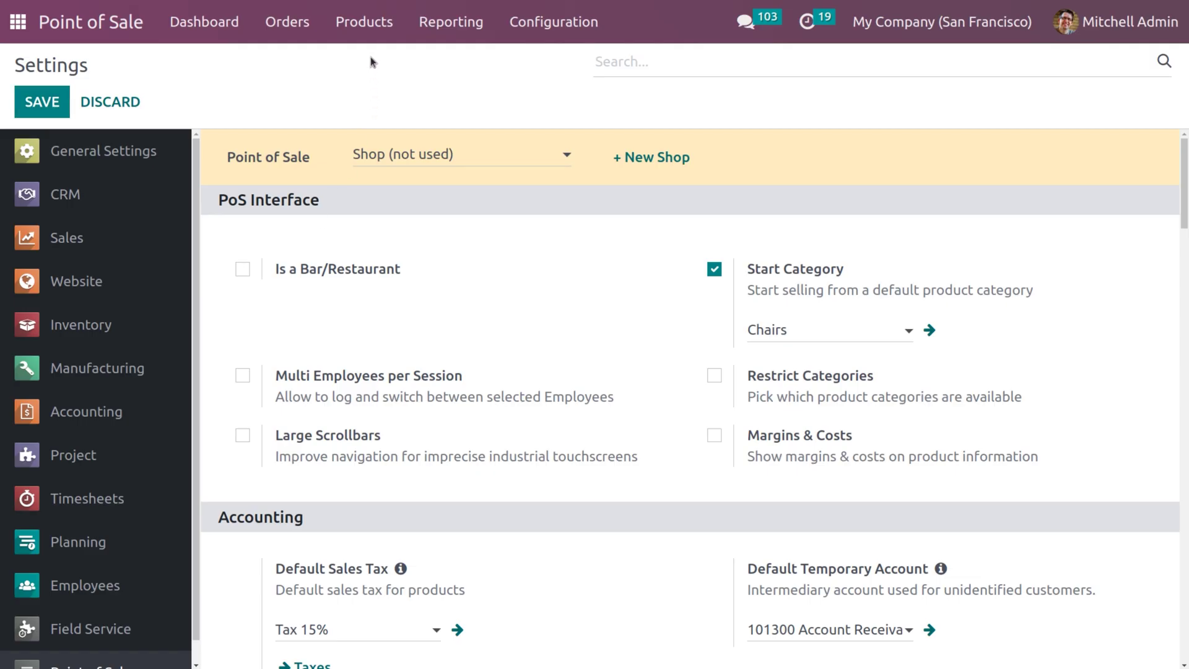
Create a new pricelist named "discount" from the Point of Sale product pricelists.
left_click(367, 34)
left_click(370, 130)
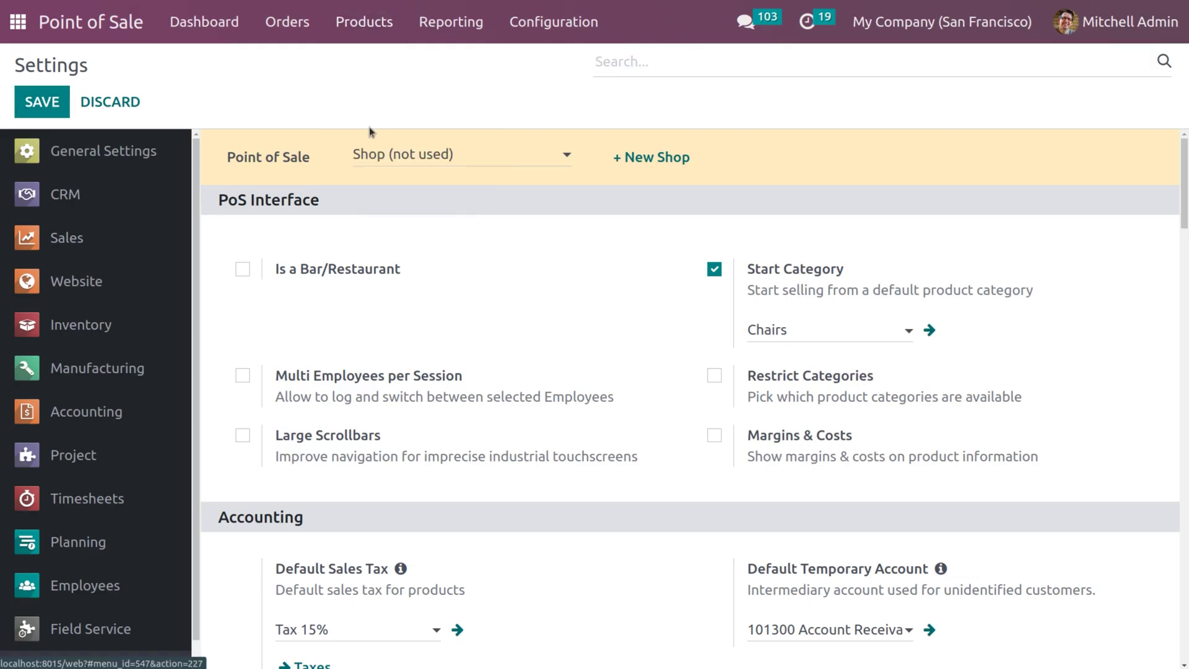
left_click(40, 101)
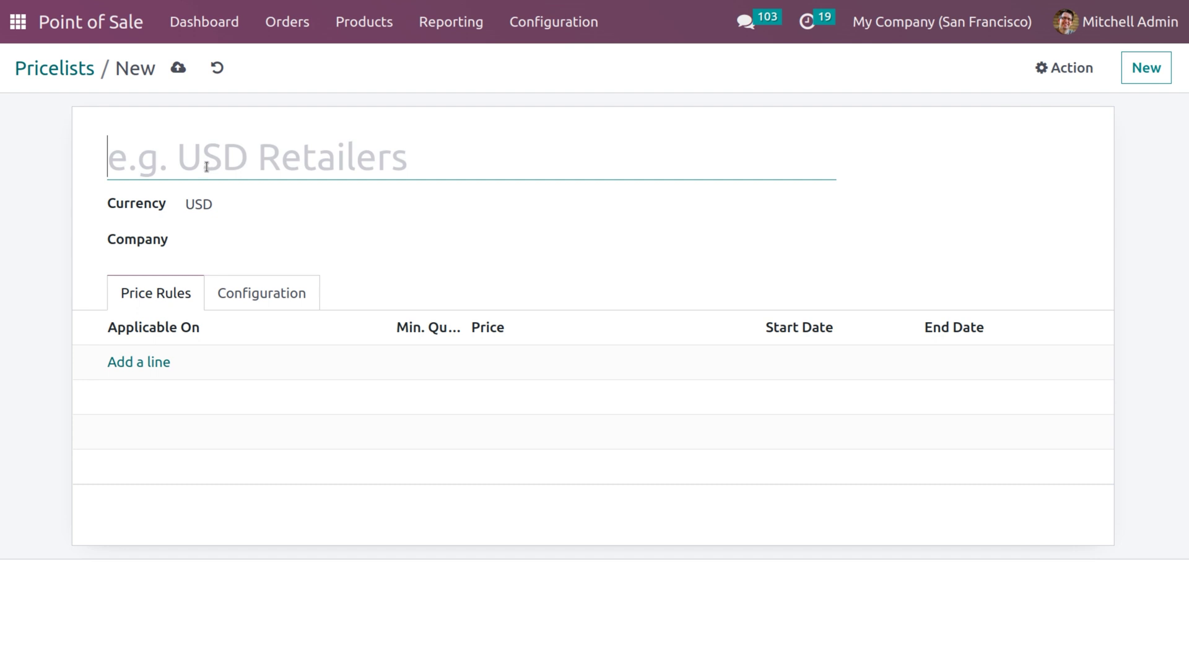
type("discount")
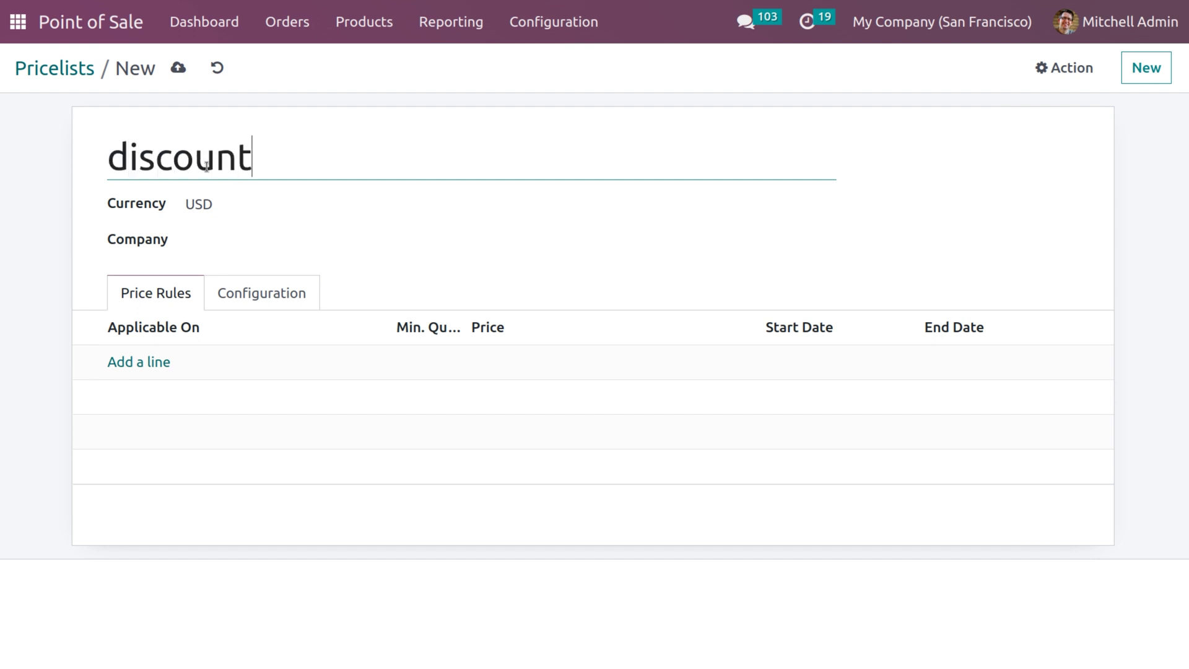
Add a price rule to the discount pricelist with Discount computation at 10%.
left_click(131, 361)
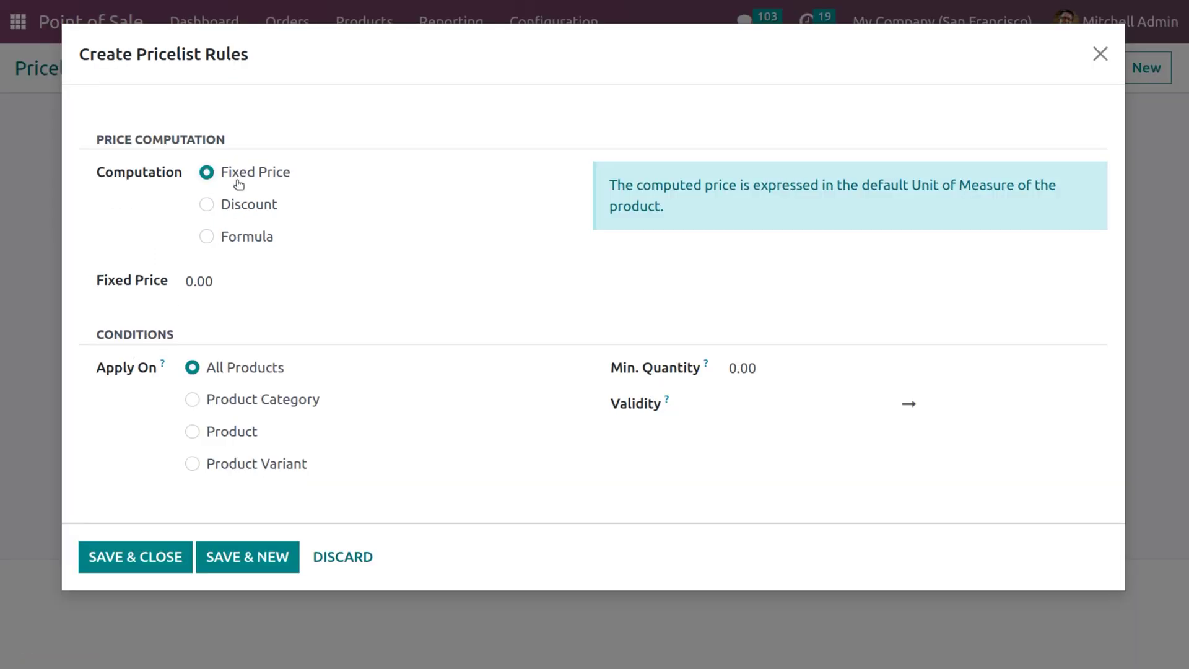
left_click(207, 206)
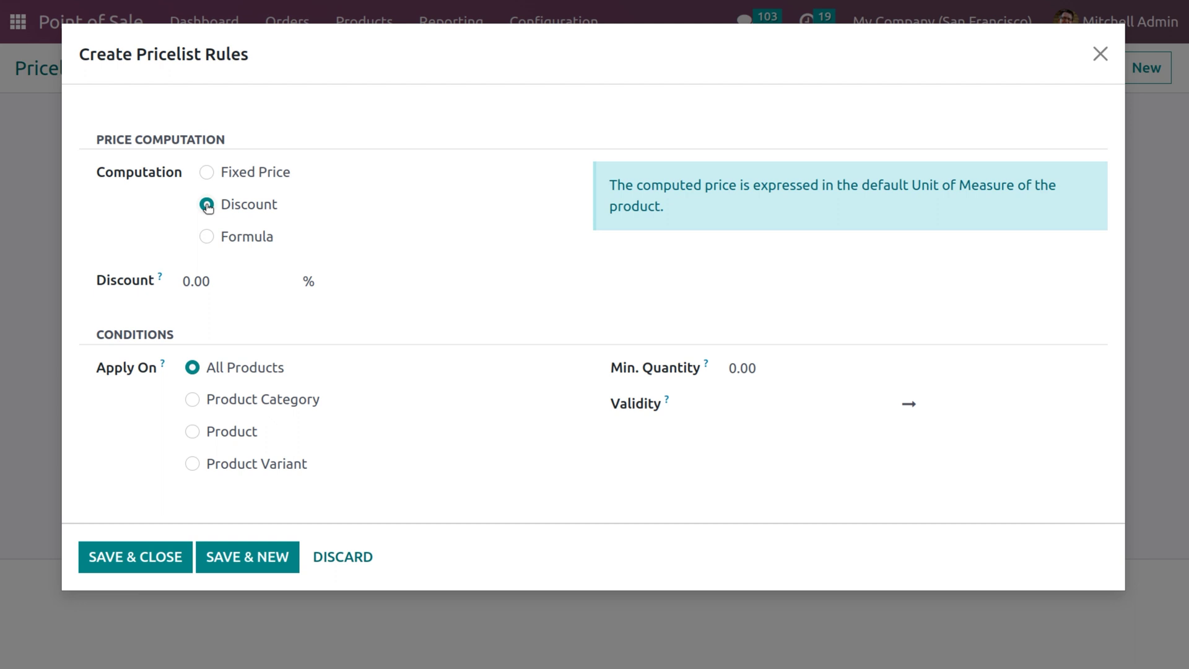
left_click(218, 286)
key("BackSpace")
key("BackSpace")
key("BackSpace")
key("BackSpace")
type("10")
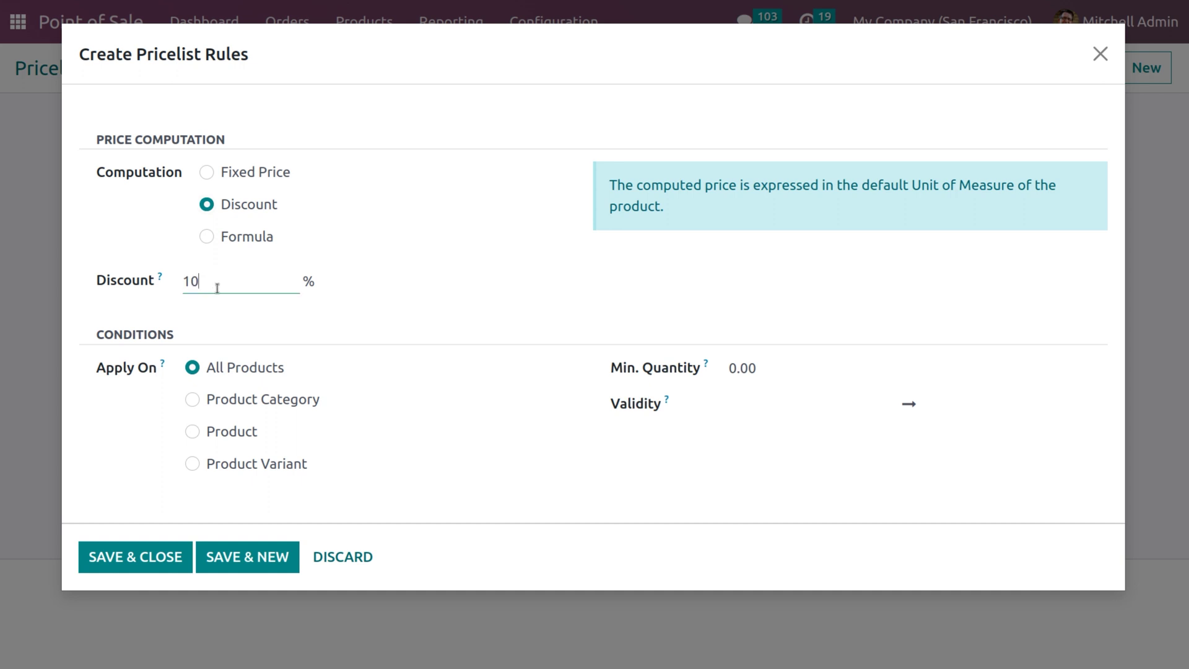
left_click(392, 329)
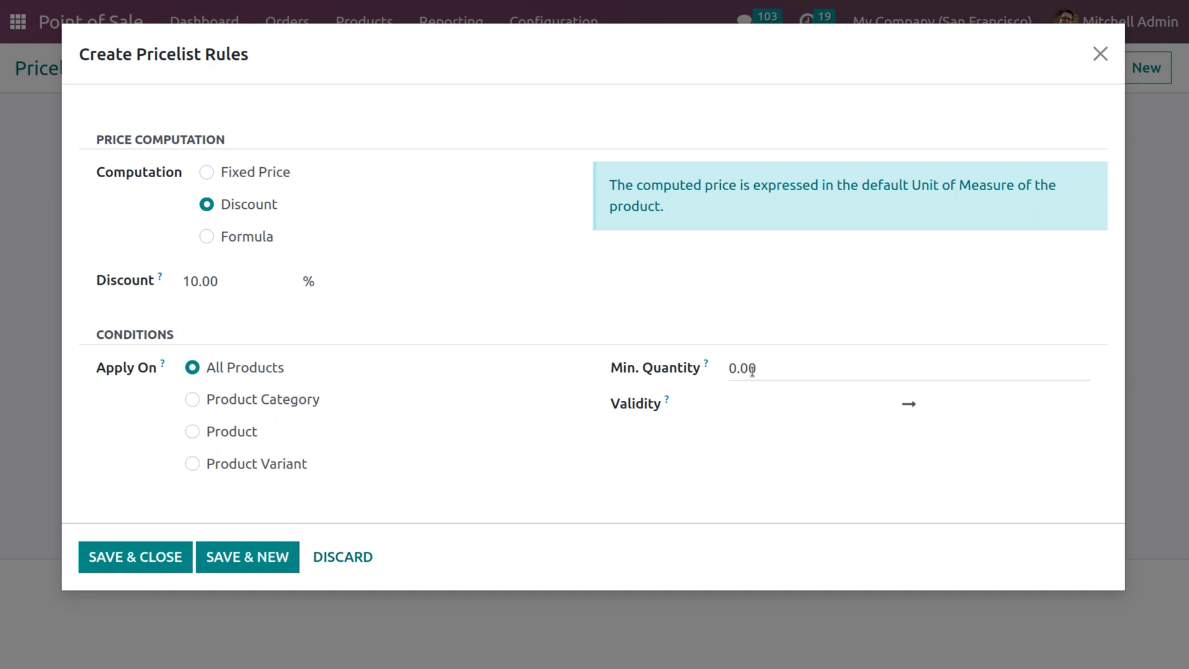
Set the discount rule's minimum quantity to 1, and save the rule and its pricelist.
left_click(787, 370)
key("BackSpace")
key("BackSpace")
key("BackSpace")
key("BackSpace")
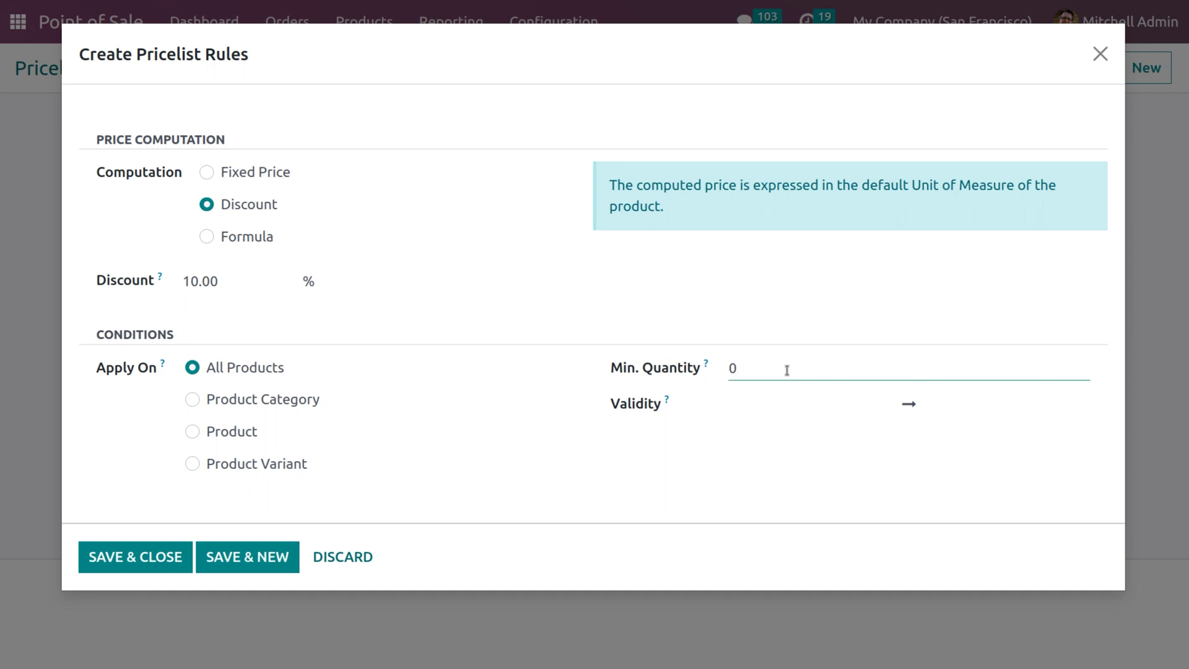
type("1")
left_click(140, 557)
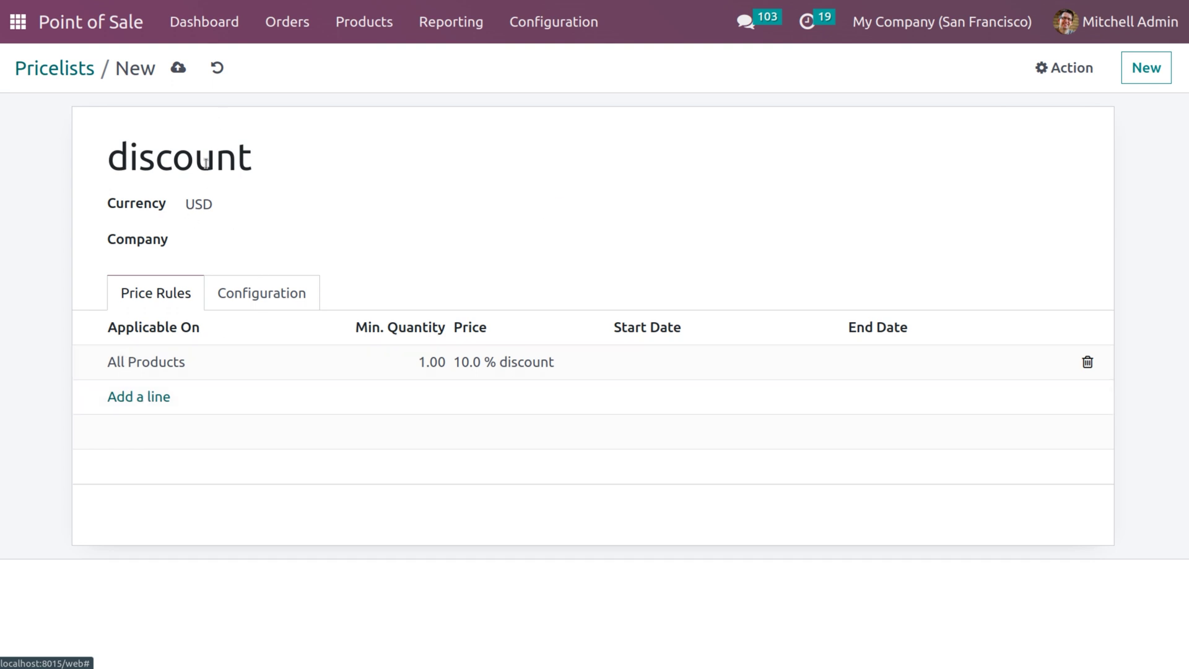
left_click(180, 68)
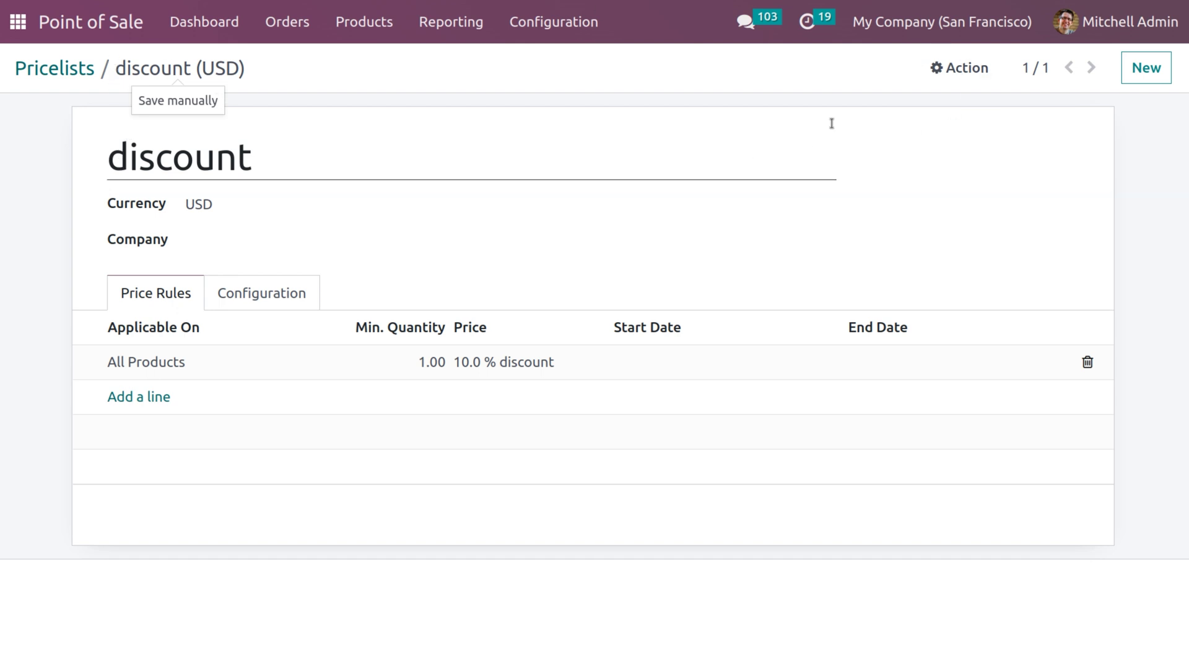
Create another pricelist named "Fixed price".
left_click(1143, 68)
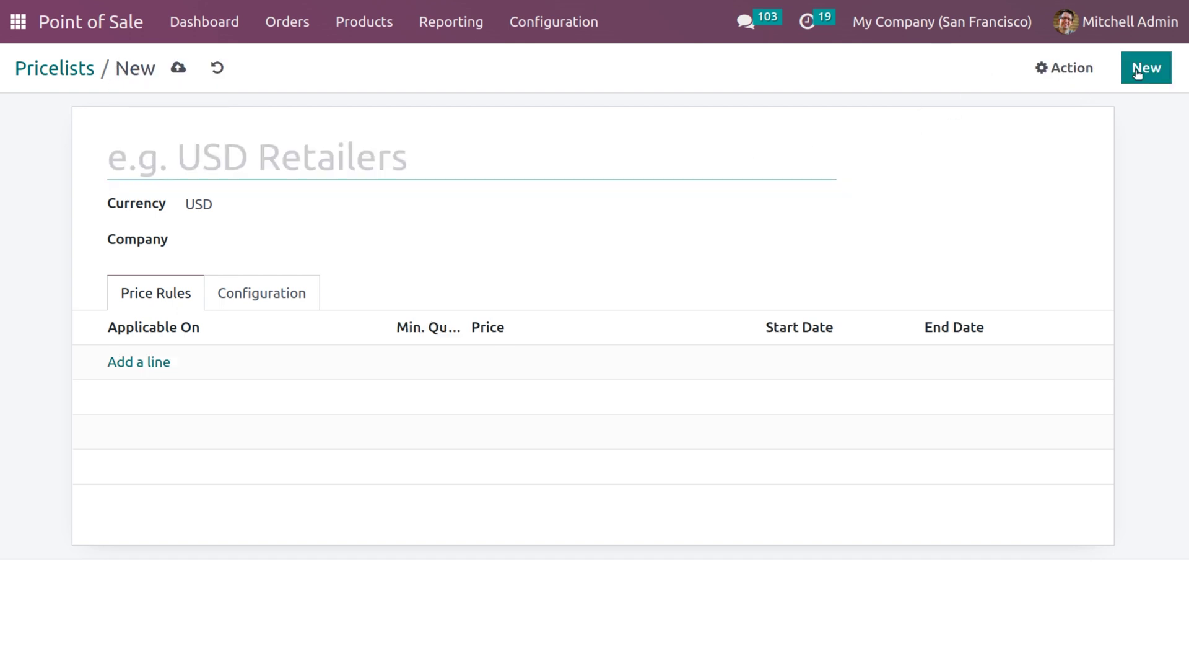
type("F")
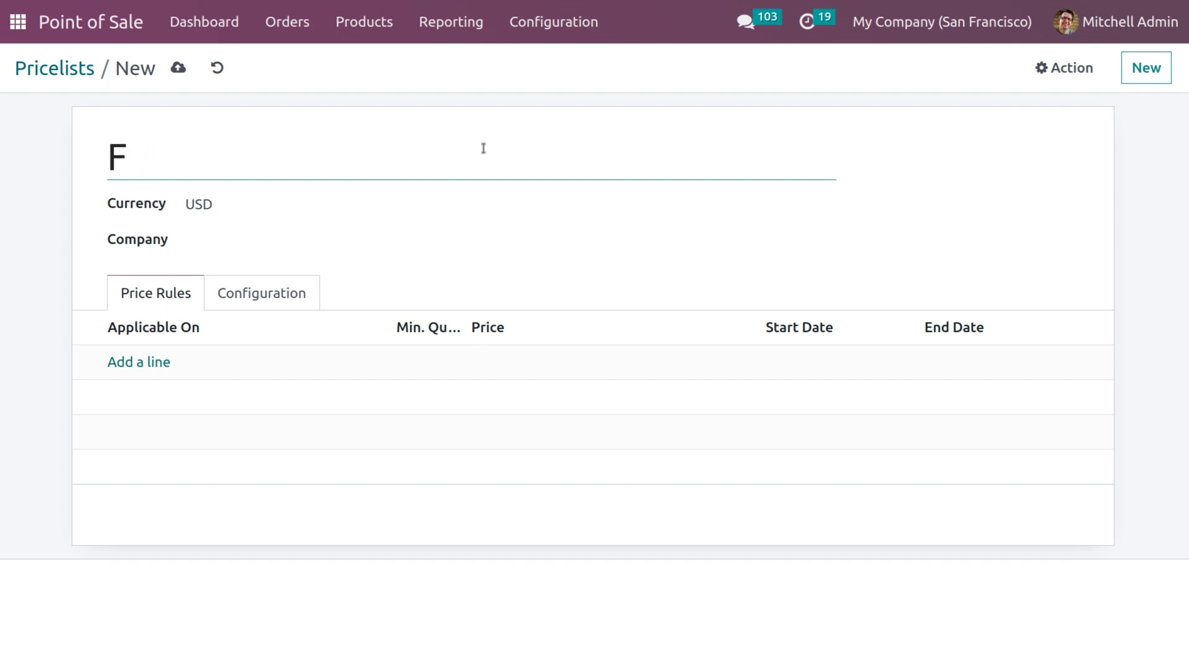
type("ixed price")
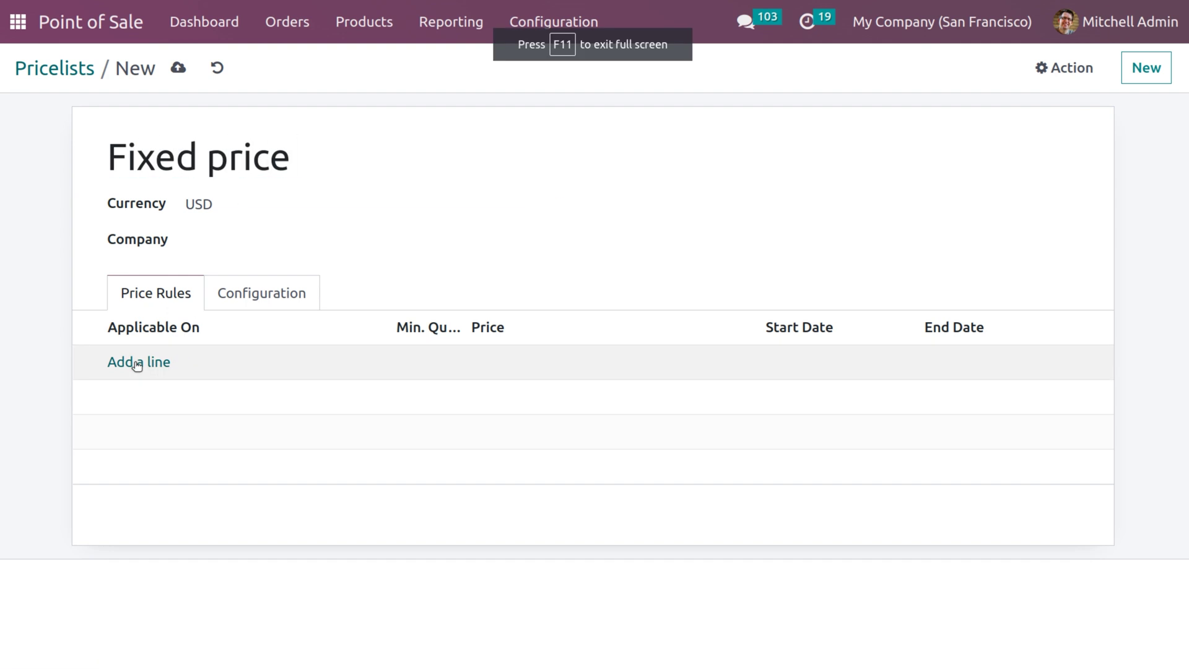
Add a price rule for all products with a fixed price of 100 to the Fixed price pricelist.
left_click(137, 364)
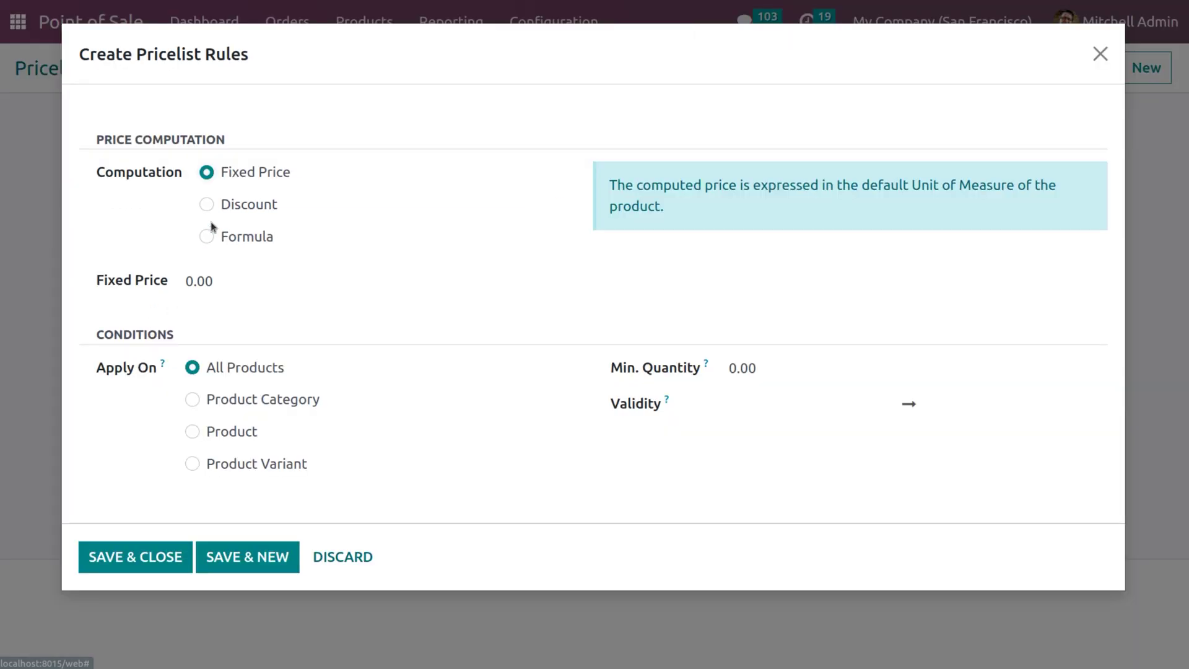
left_click(210, 283)
key("BackSpace")
key("BackSpace")
key("BackSpace")
key("BackSpace")
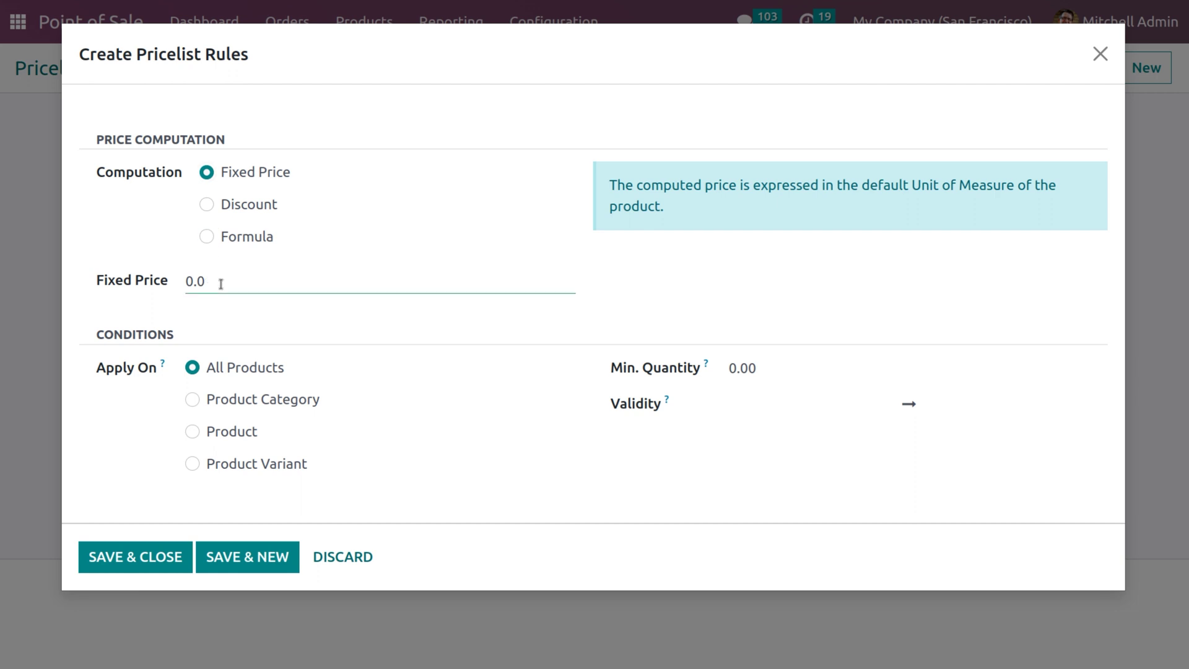
type("100")
left_click(127, 568)
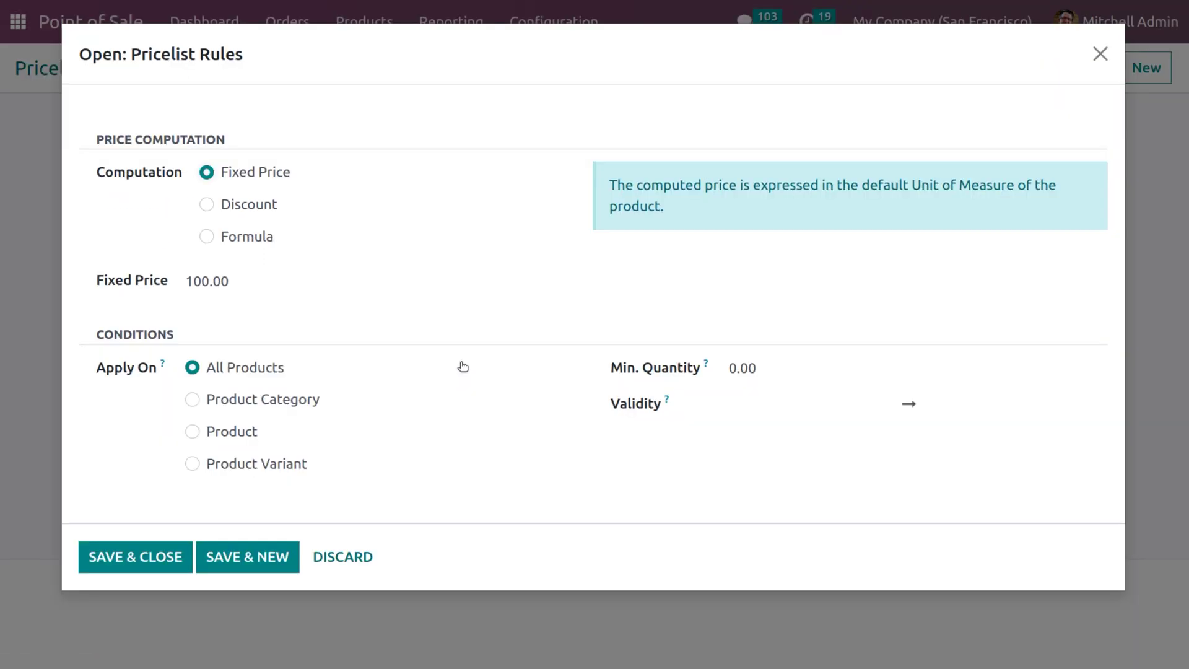
Set the fixed price rule's minimum quantity to 1, and save the rule and its pricelist.
left_click(767, 364)
key("BackSpace")
key("BackSpace")
key("BackSpace")
key("BackSpace")
type("1")
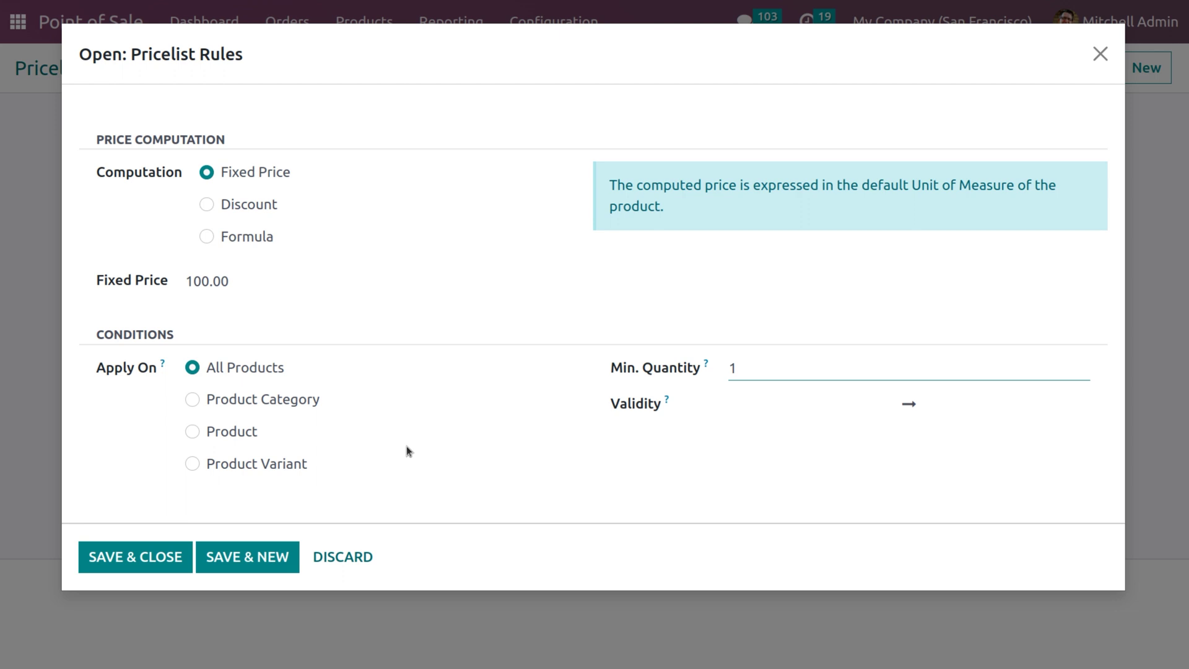
left_click(160, 550)
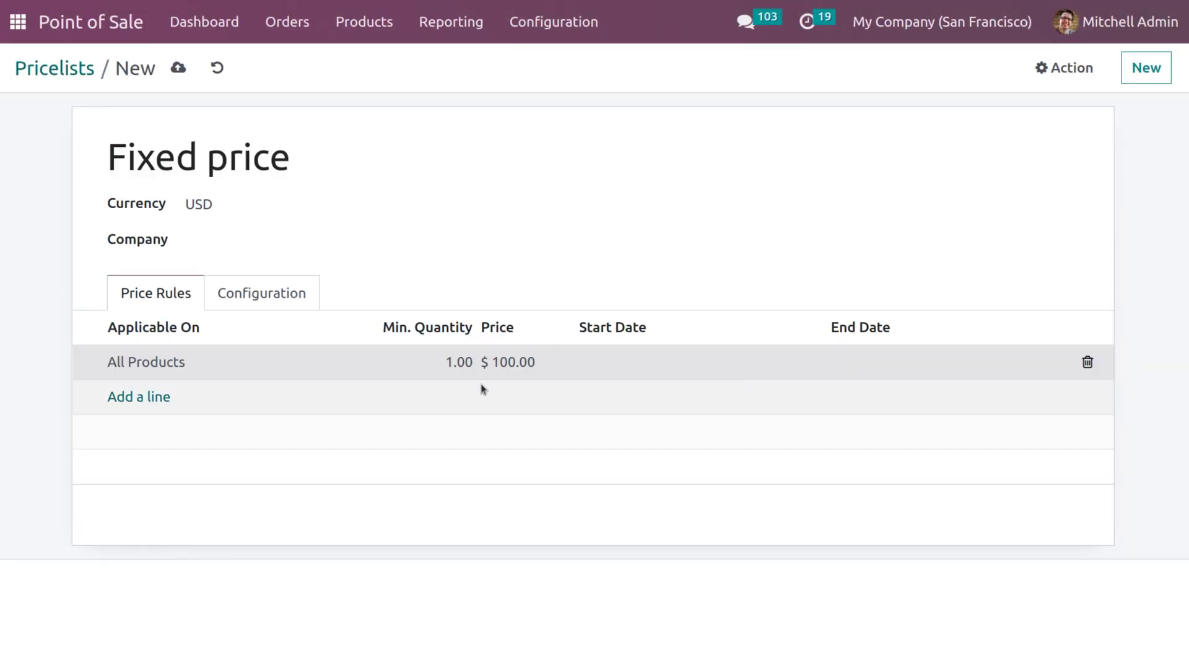
left_click(178, 67)
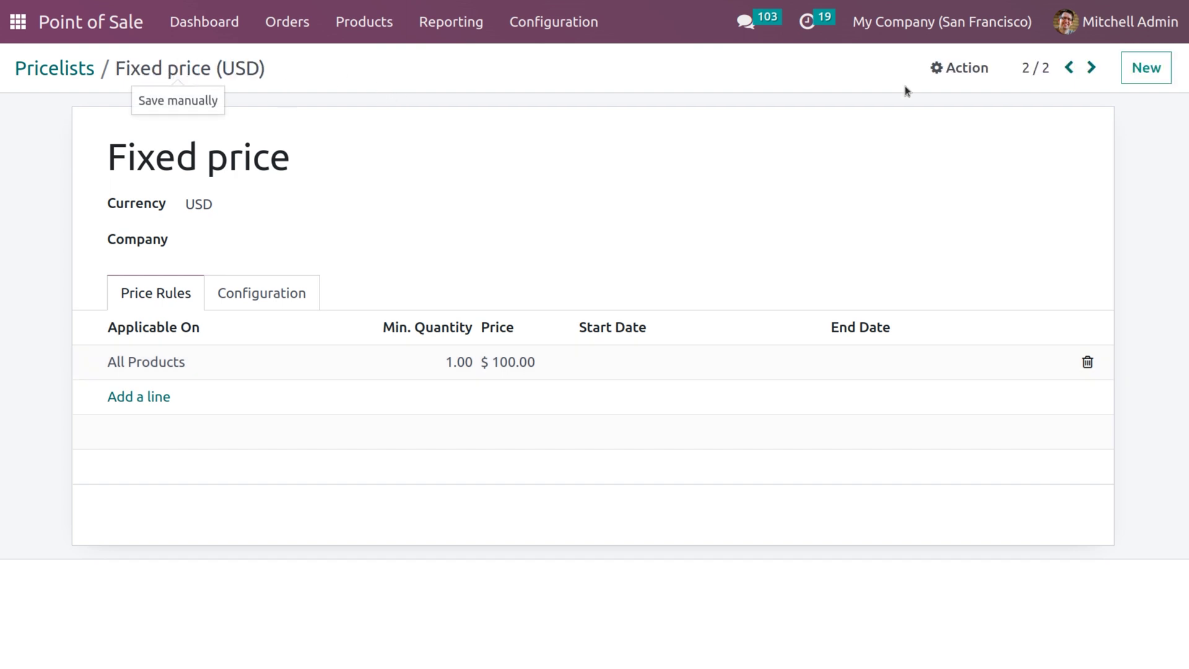
Create a pricelist named "Formula" and begin a price rule that uses the Formula computation.
left_click(1137, 70)
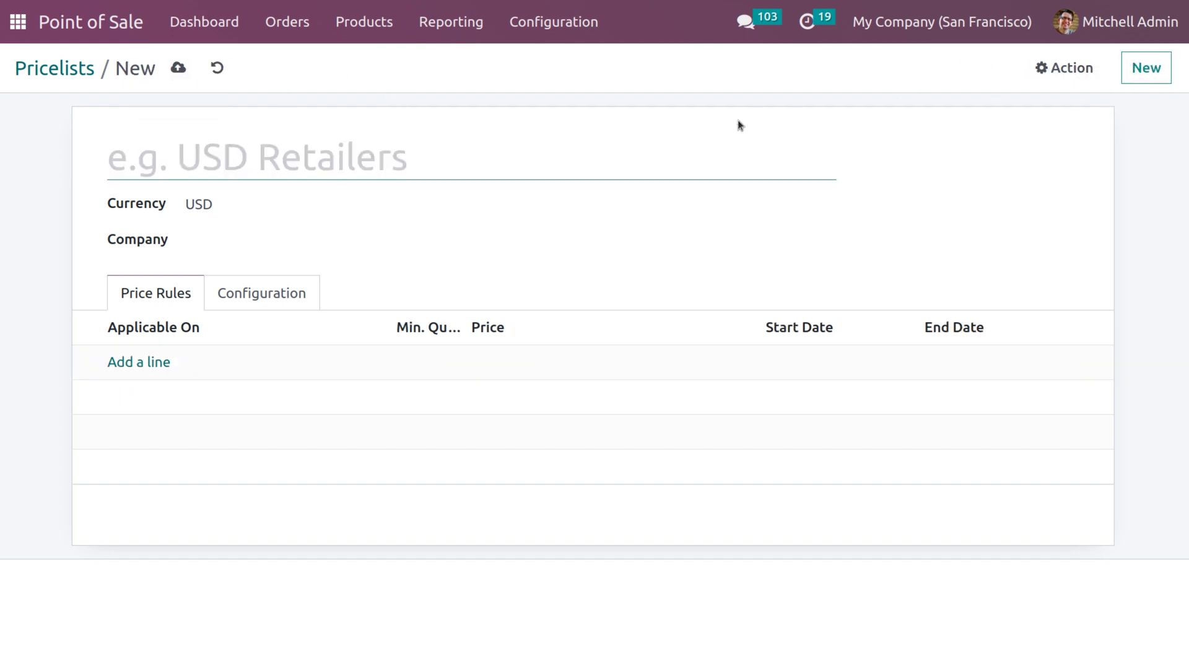
type("Formula")
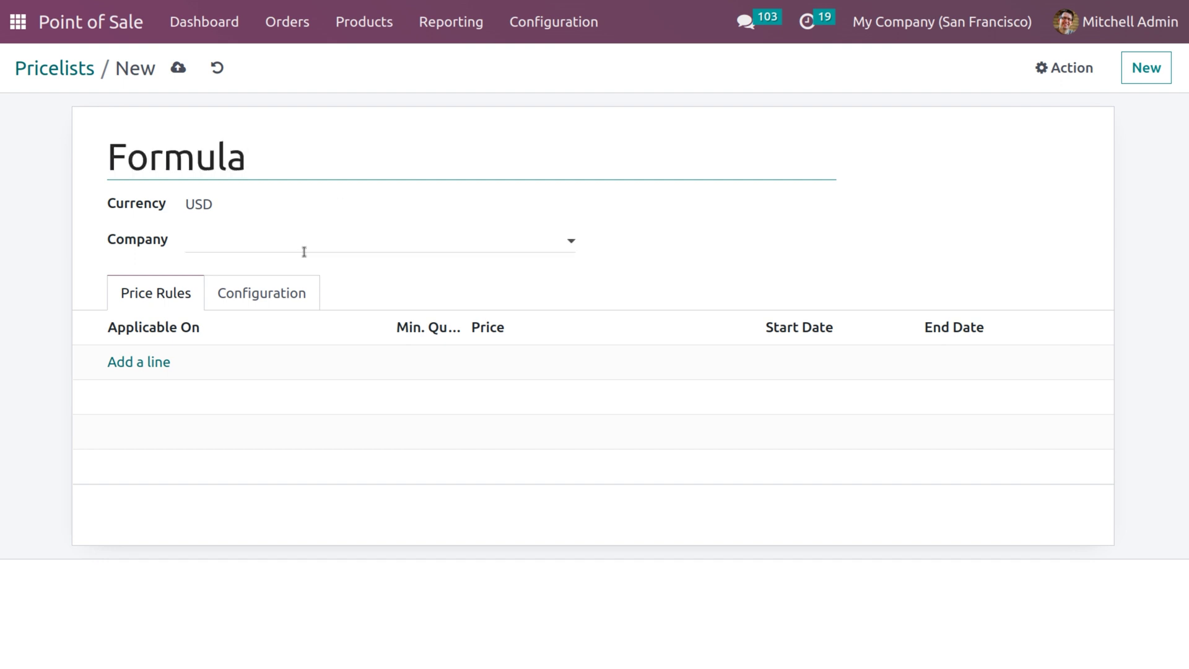
left_click(142, 366)
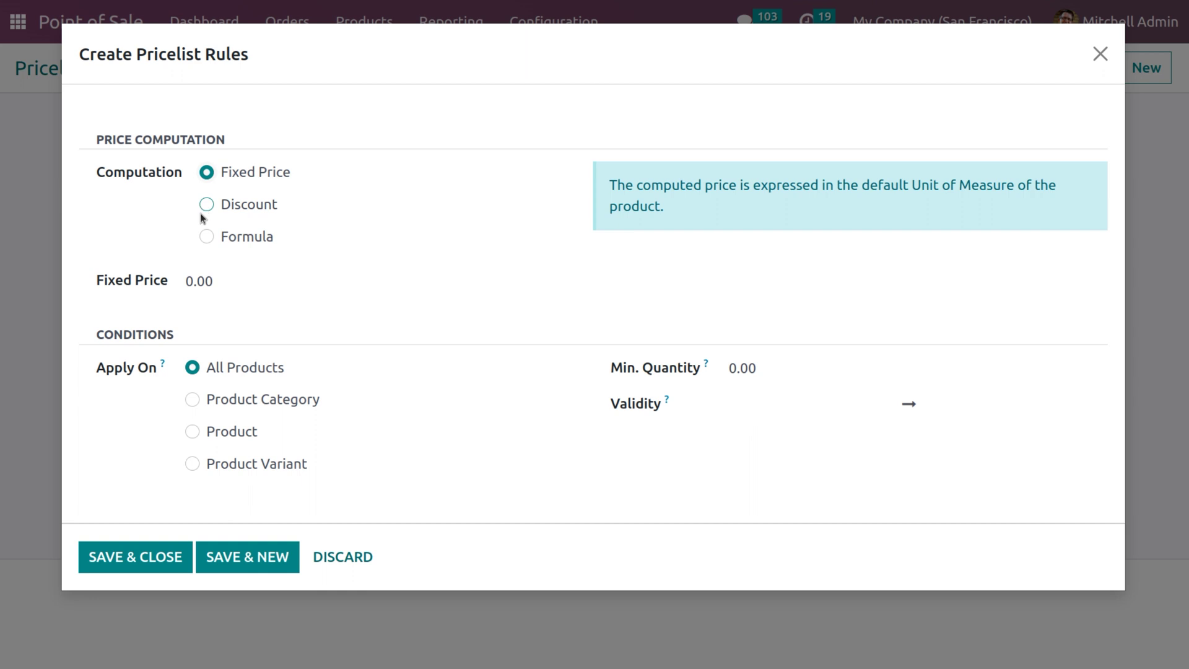
left_click(206, 238)
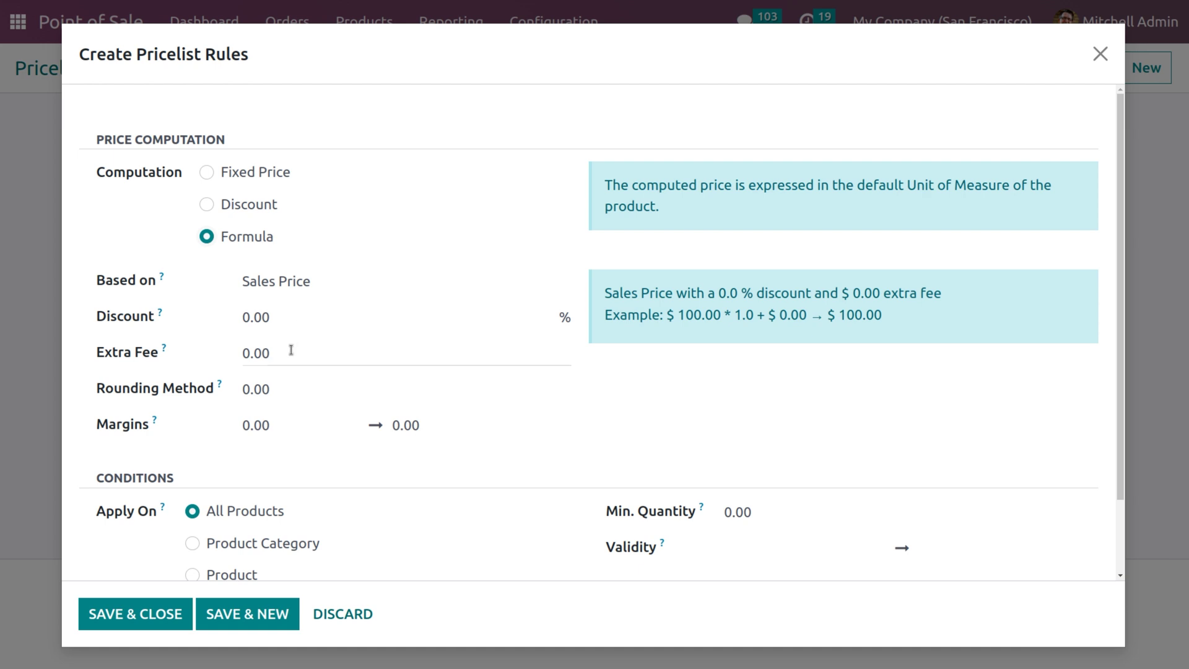
Set the formula rule's discount to 10%.
left_click(284, 314)
key("BackSpace")
key("BackSpace")
key("BackSpace")
key("BackSpace")
type("10")
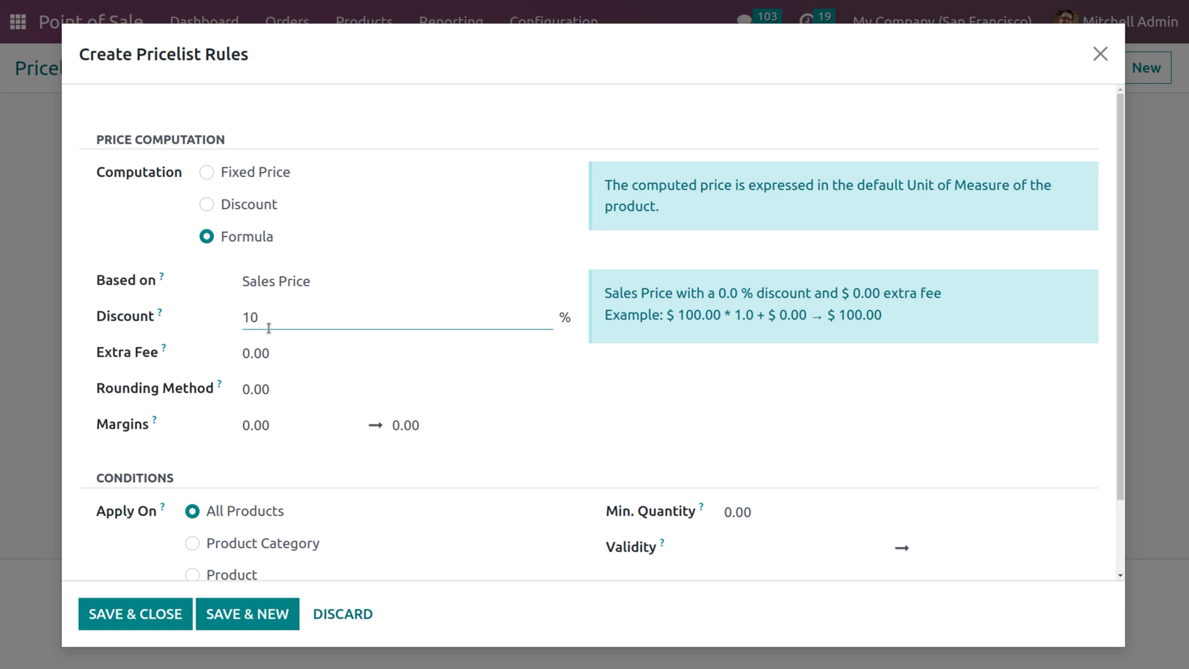
Set the formula rule's extra fee to 5.
left_click(274, 351)
key("BackSpace")
key("BackSpace")
key("BackSpace")
key("BackSpace")
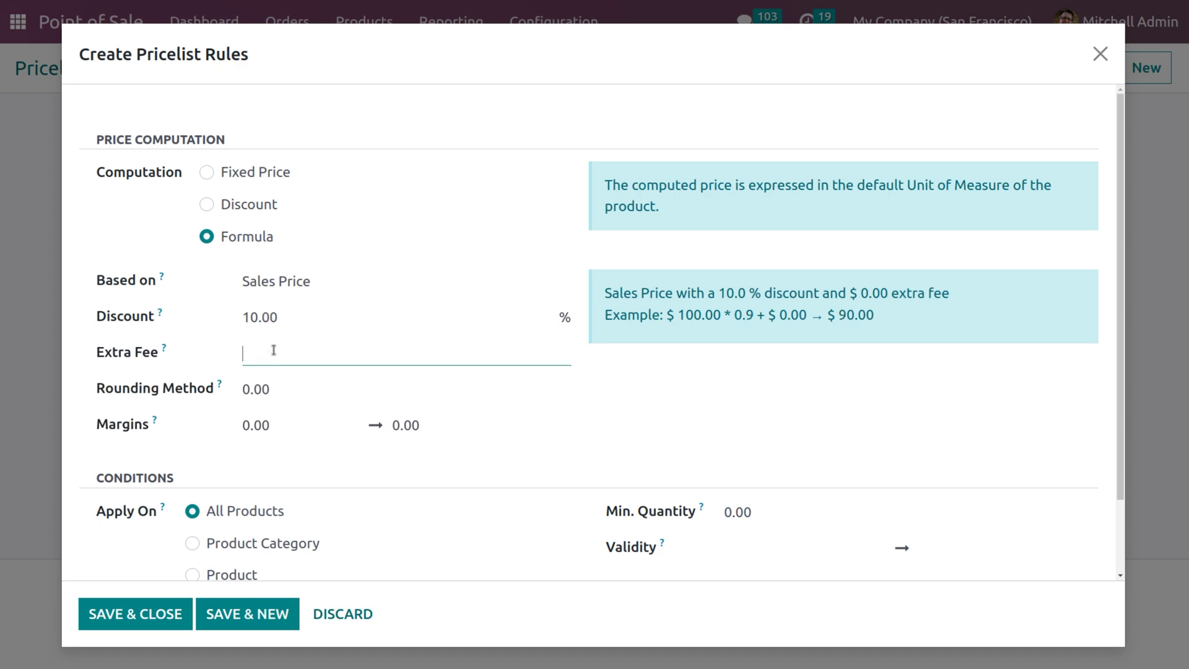
type("5")
scroll(305, 466, "down", 1)
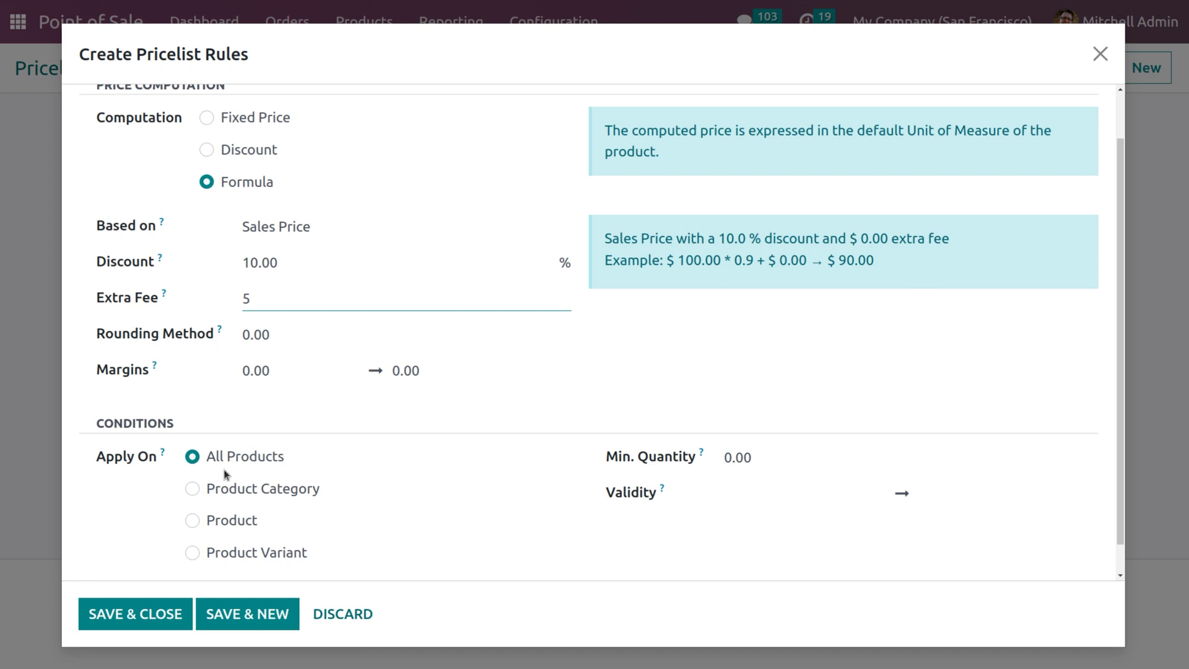
Set the formula rule's minimum quantity to 1, and save the rule and the Formula pricelist.
left_click(759, 457)
key("BackSpace")
key("BackSpace")
key("BackSpace")
key("BackSpace")
type("1")
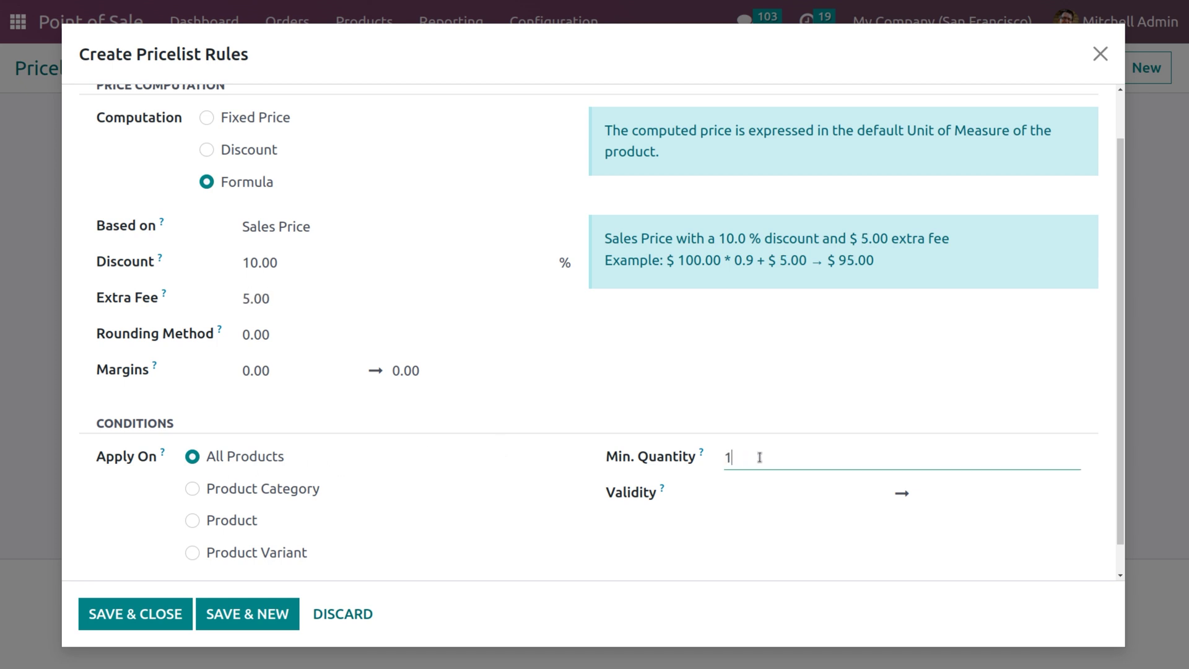
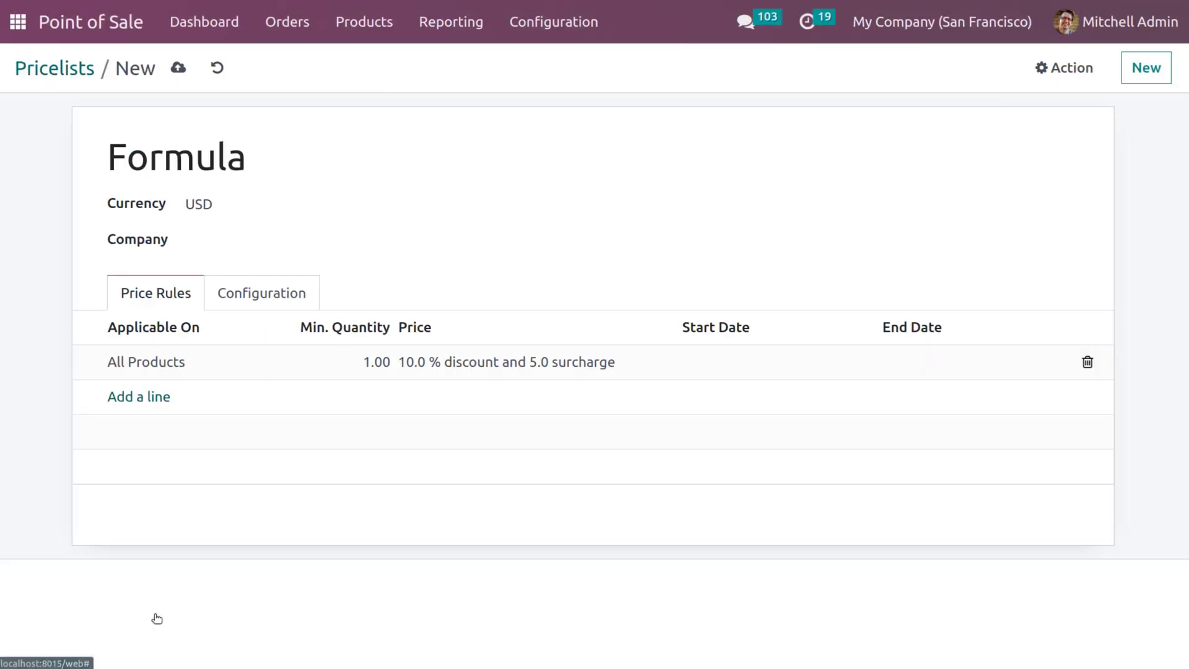
left_click(178, 68)
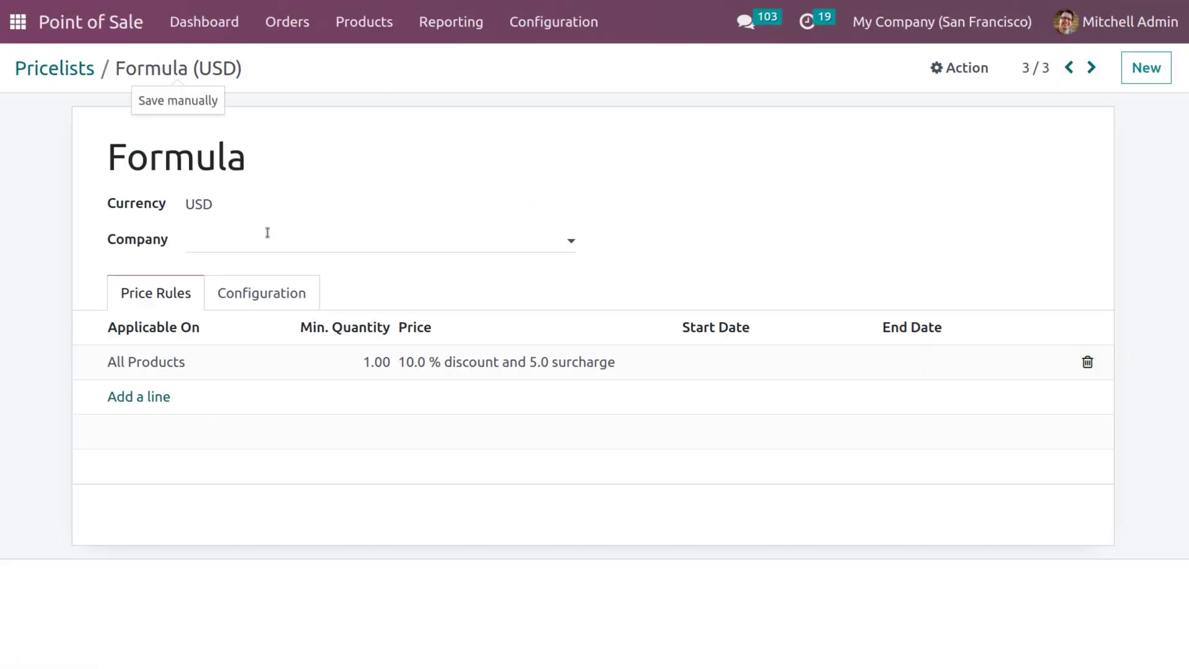
In the Point of Sale settings, add the Formula and Fixed price pricelists to the shop's available pricelists.
left_click(581, 10)
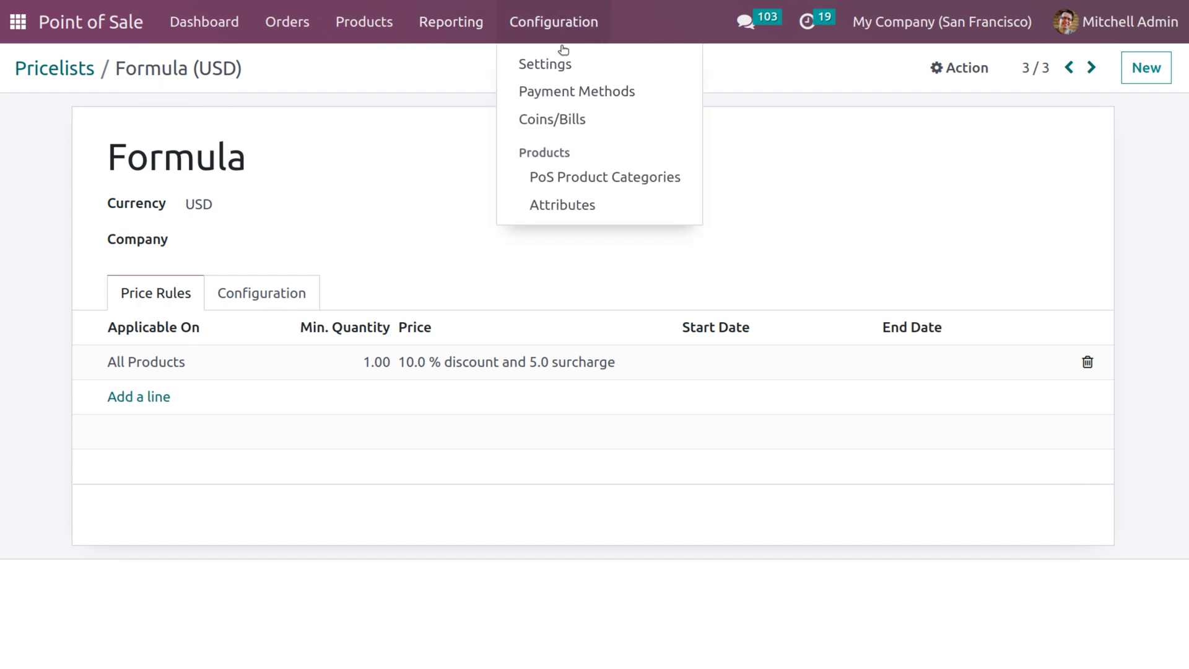
left_click(552, 67)
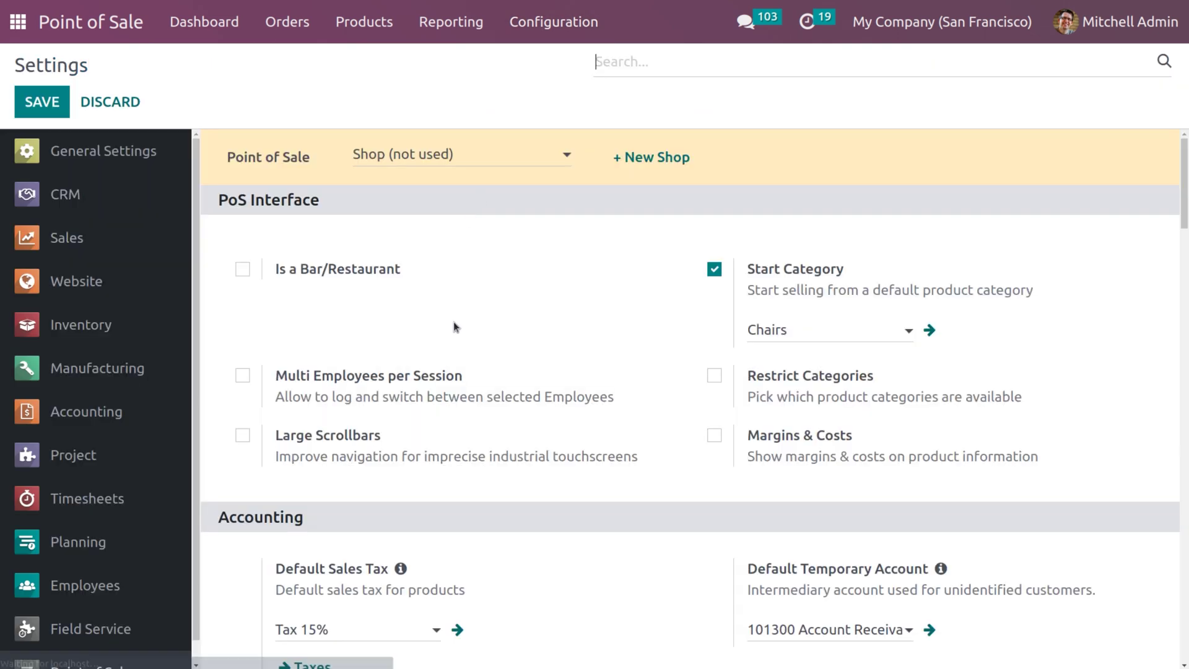
scroll(453, 327, "down", 8)
scroll(455, 325, "down", 3)
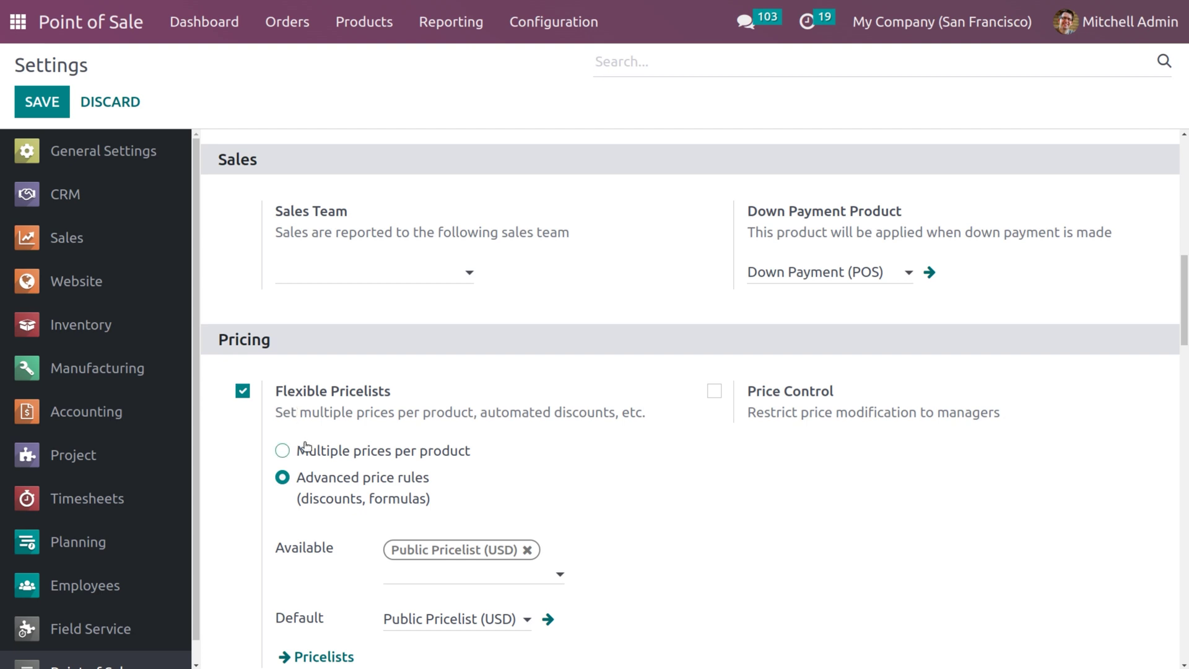
scroll(305, 446, "down", 3)
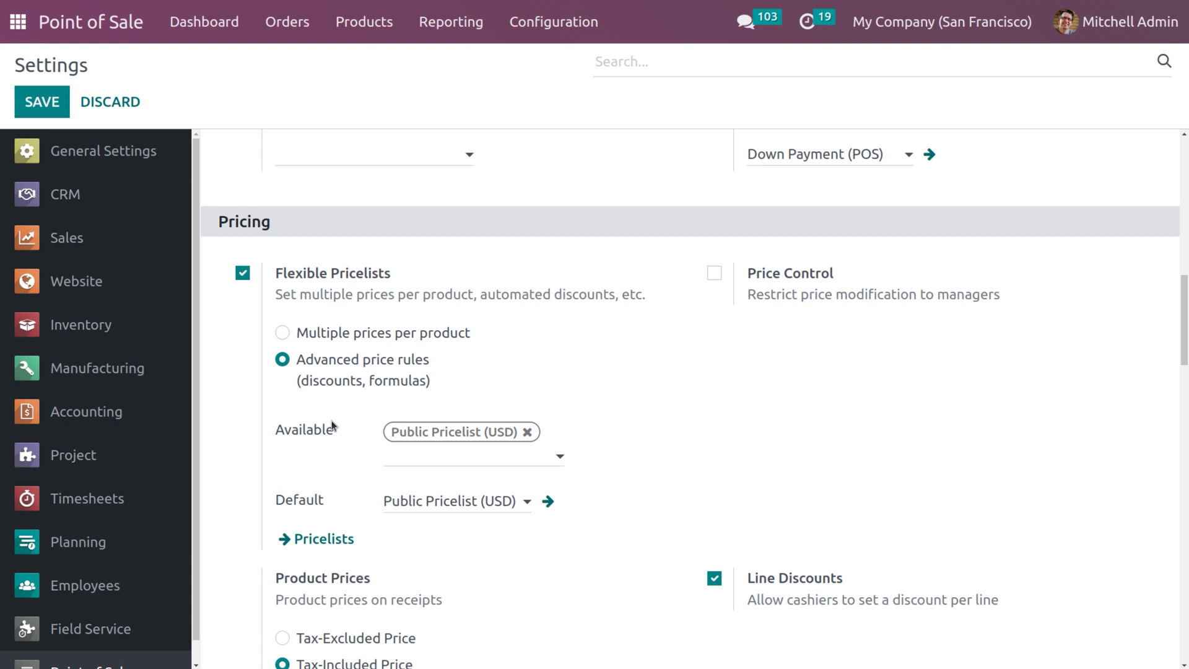
left_click(417, 455)
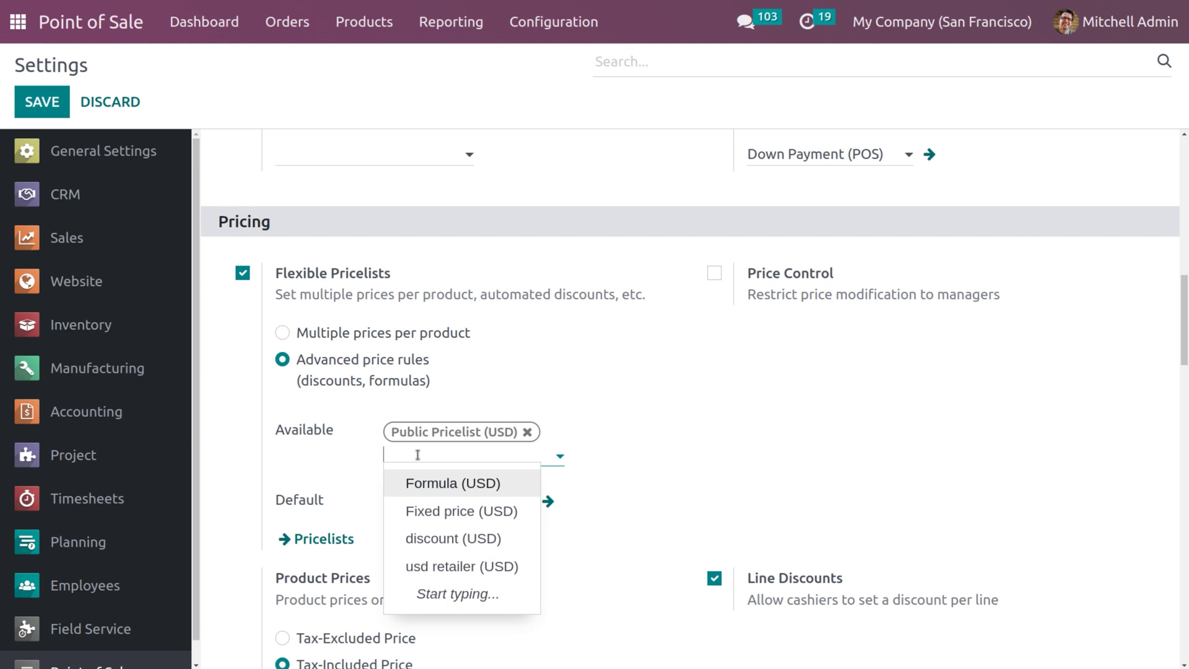
left_click(443, 483)
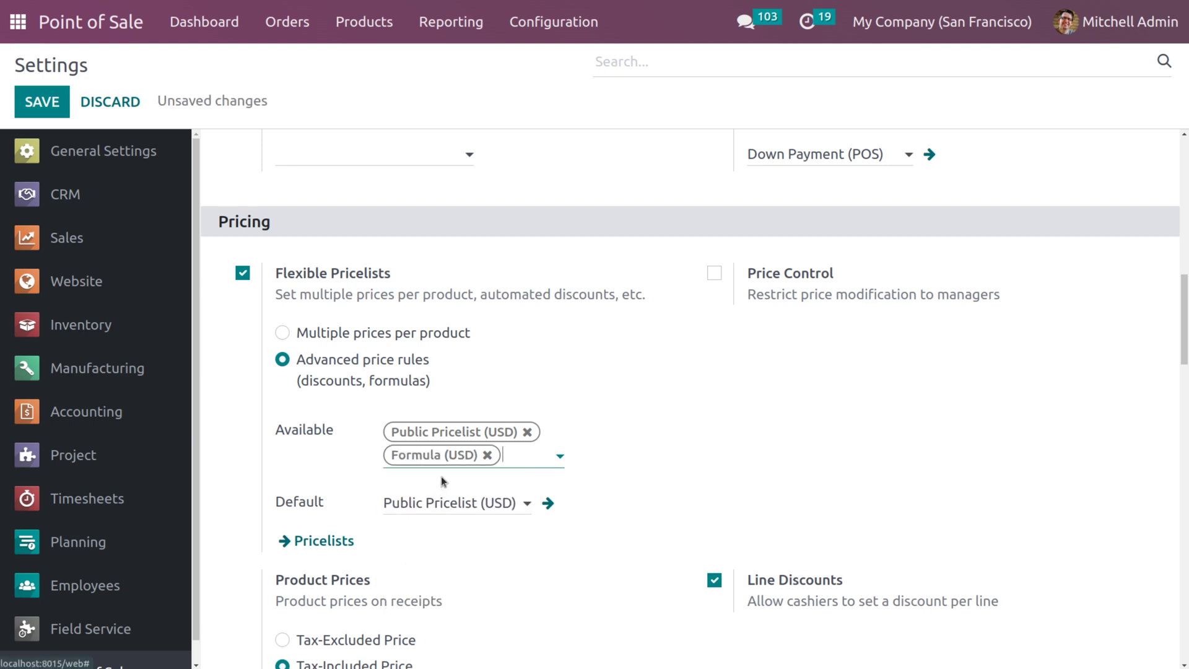
left_click(510, 454)
left_click(540, 481)
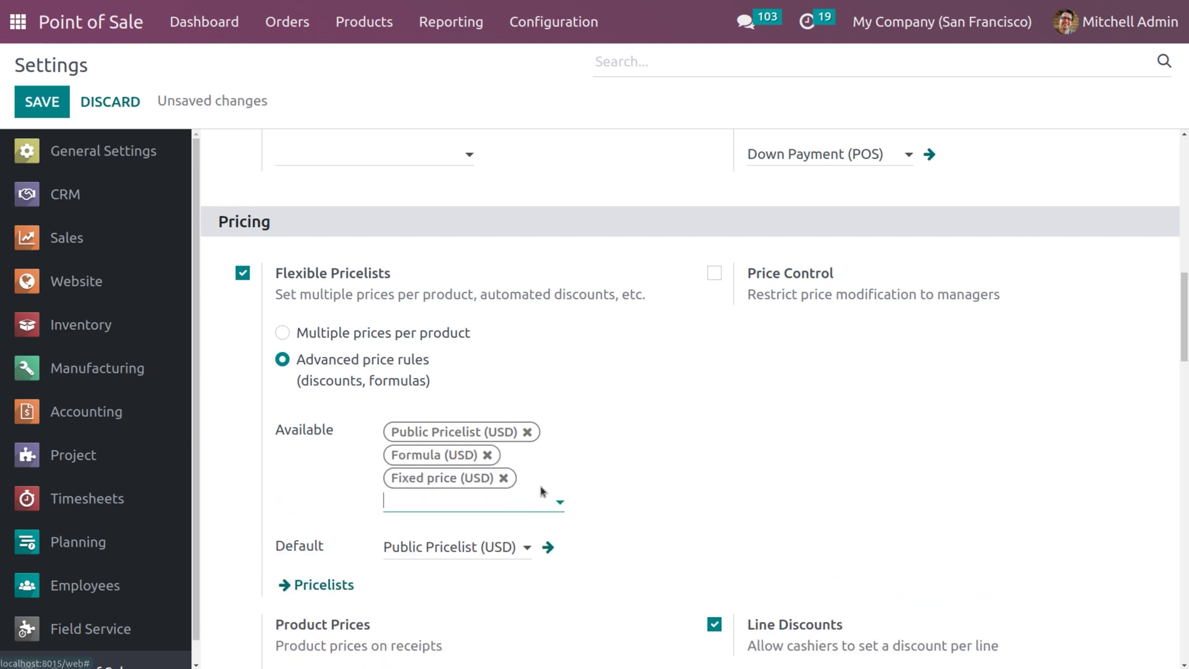
Add the discount and usd retailer pricelists to the available pricelists, and save the settings.
left_click(525, 497)
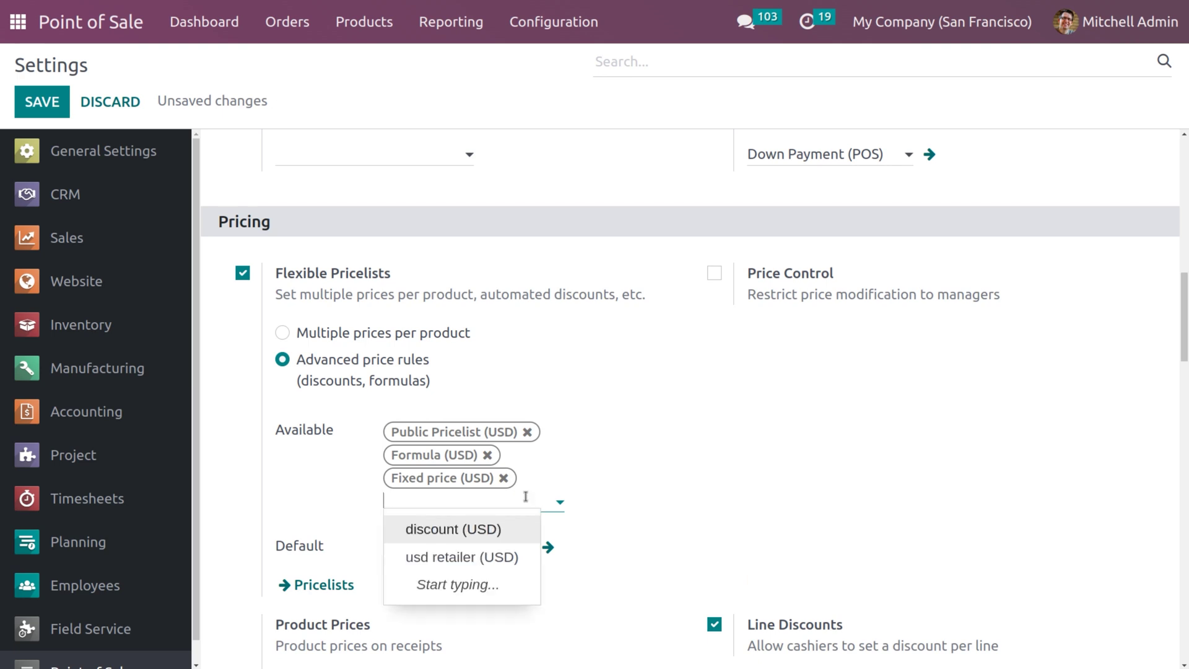
left_click(477, 531)
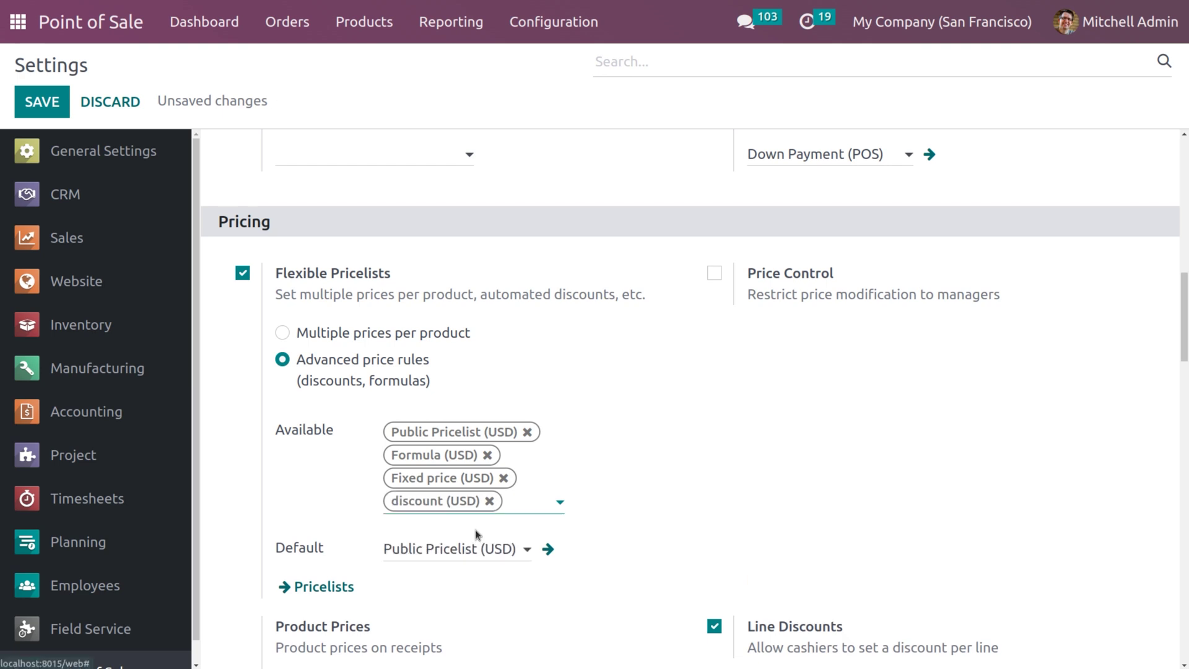
left_click(518, 501)
left_click(538, 539)
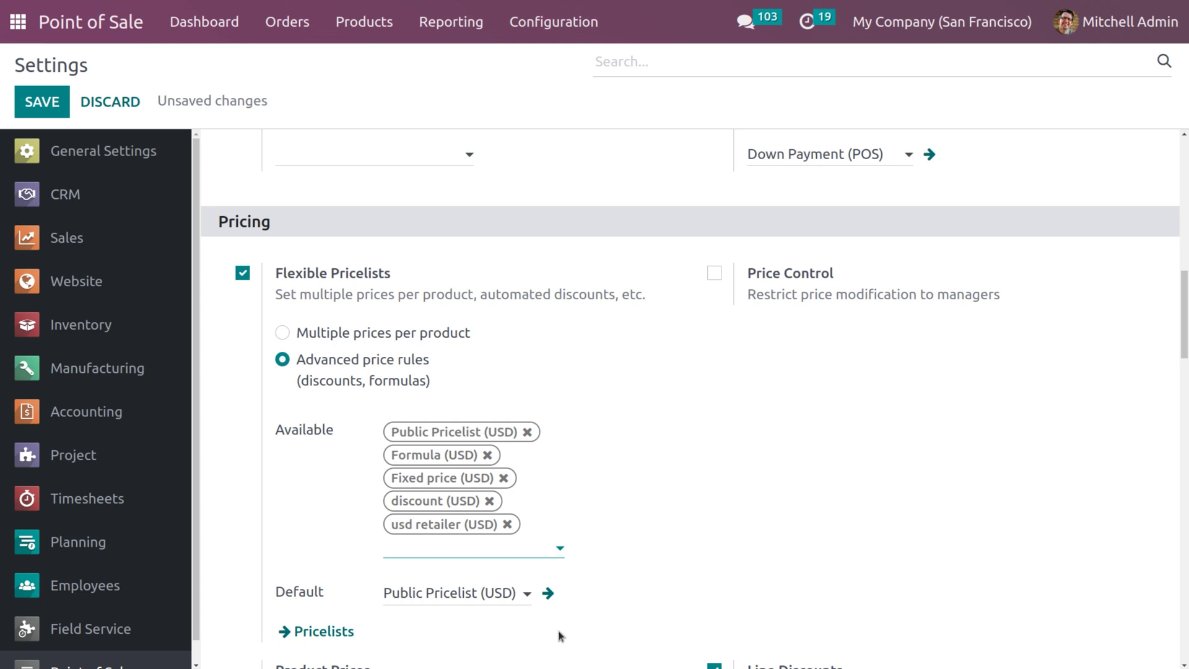
left_click(53, 106)
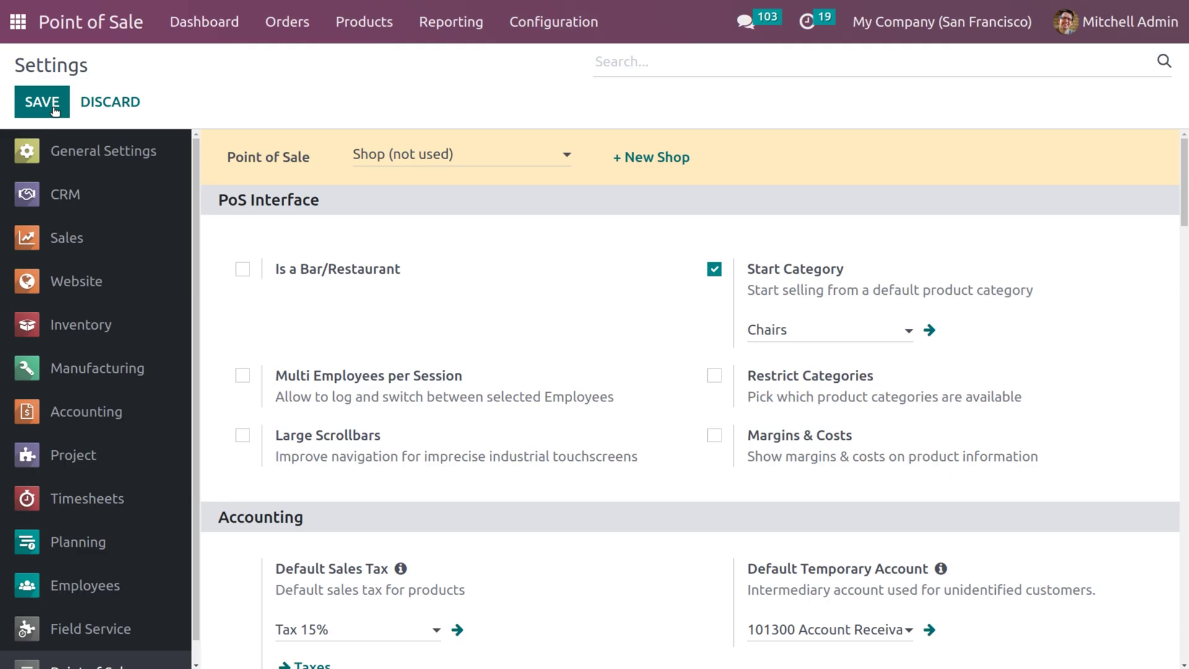
Start a new session for the Shop with an opening cash of 1000.
left_click(189, 38)
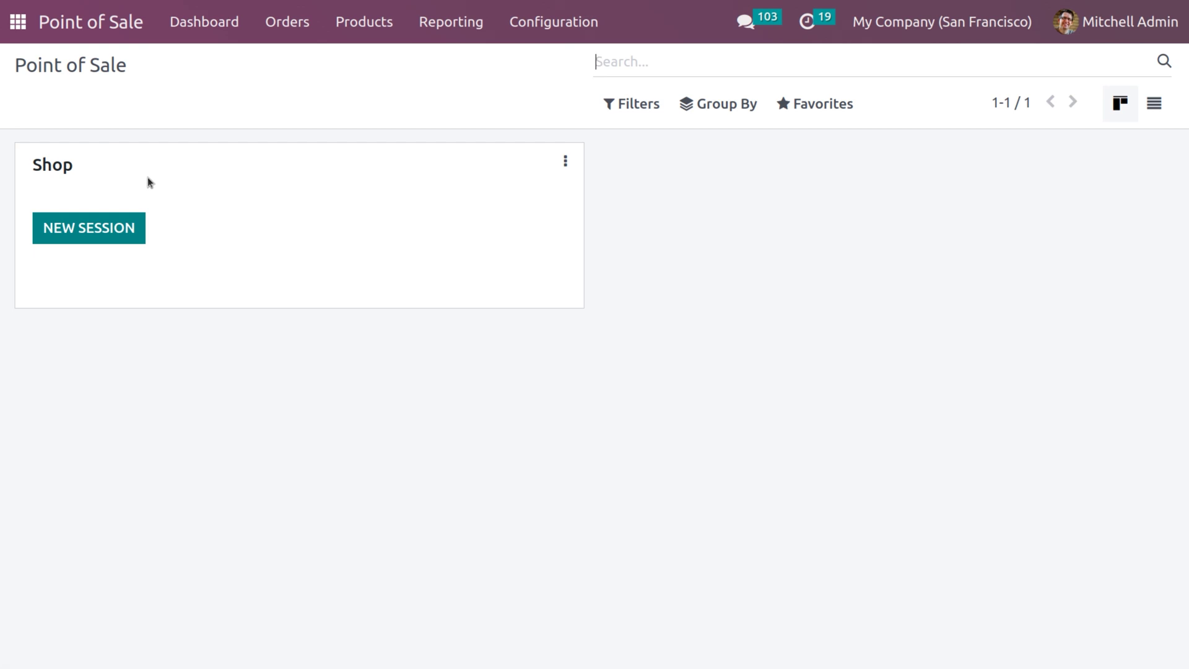
left_click(99, 228)
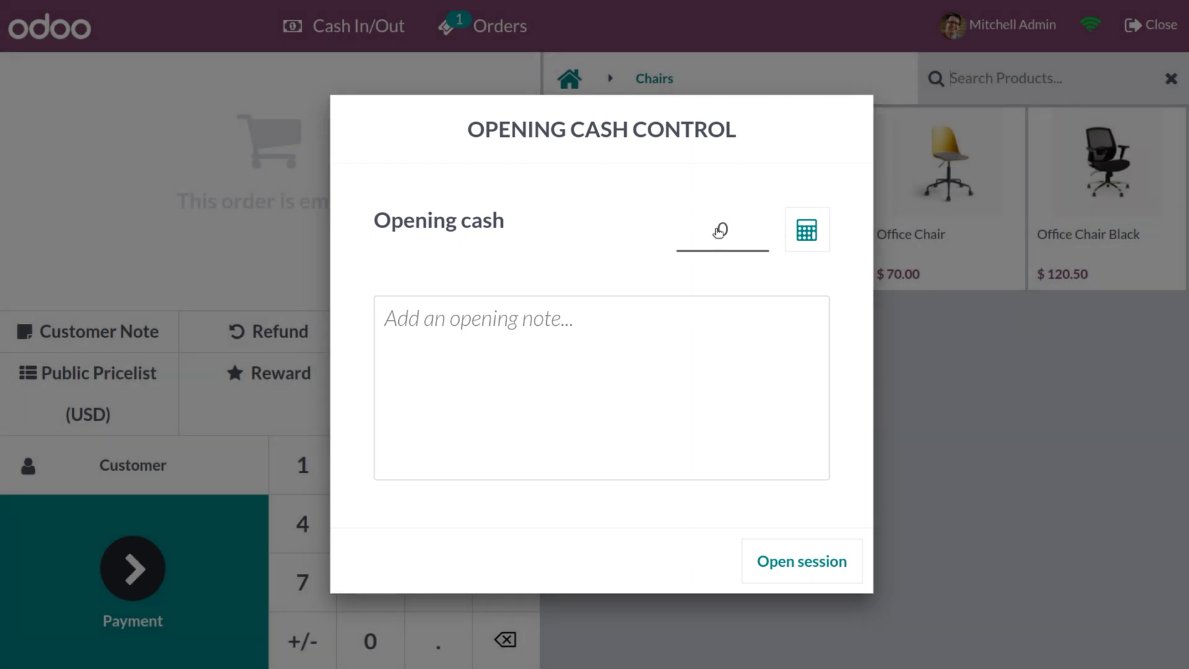
left_click(720, 235)
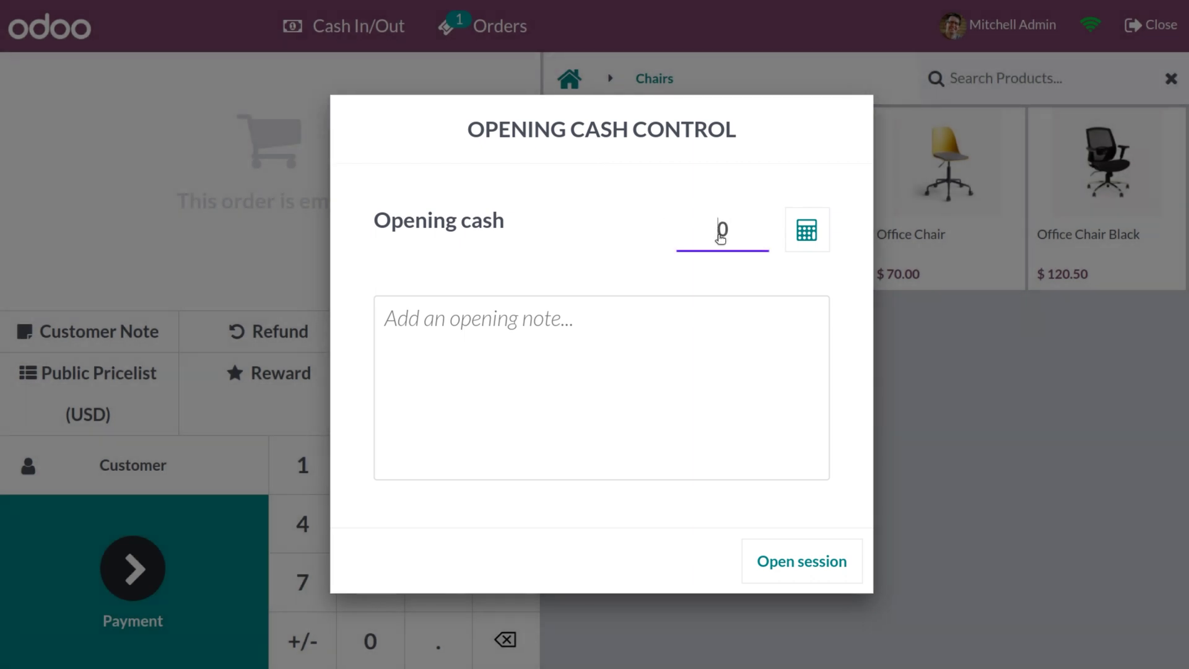
type("1000")
left_click(810, 565)
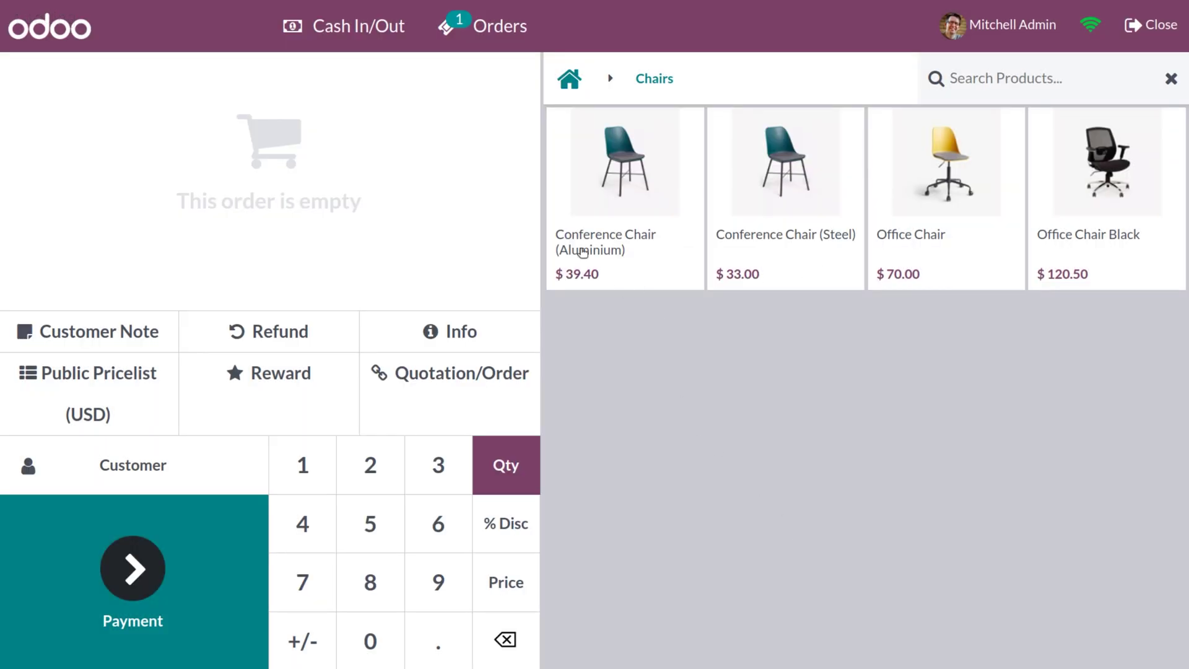
Show the products of all categories and check which pricelists can be selected for the order.
left_click(570, 82)
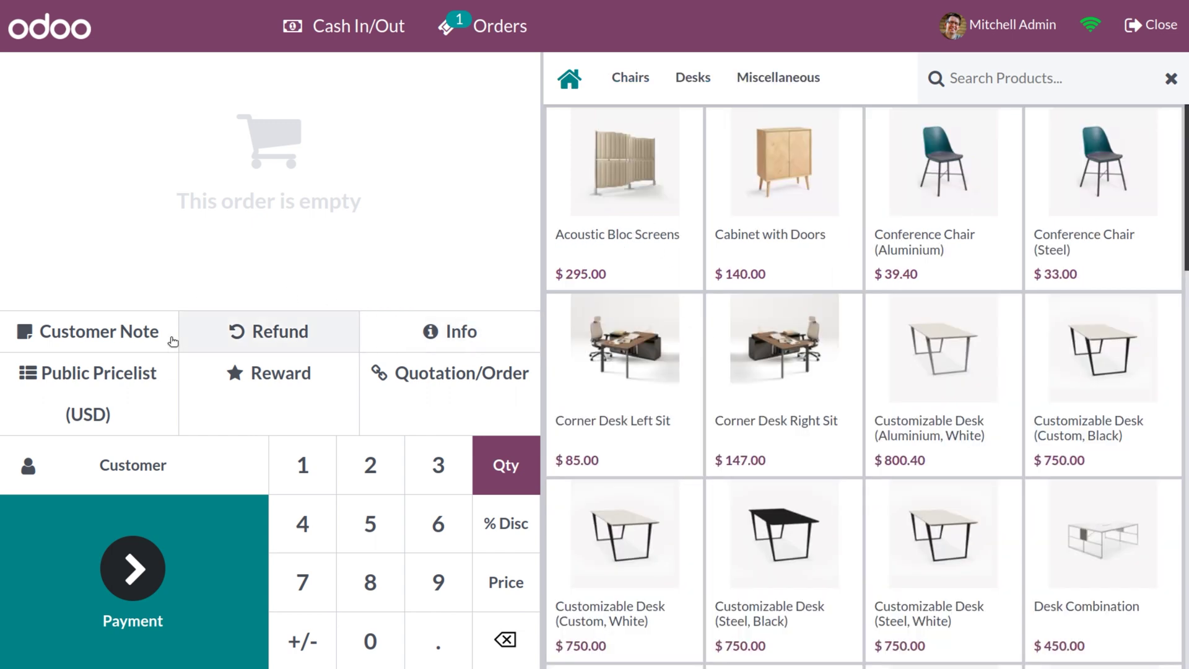
left_click(60, 393)
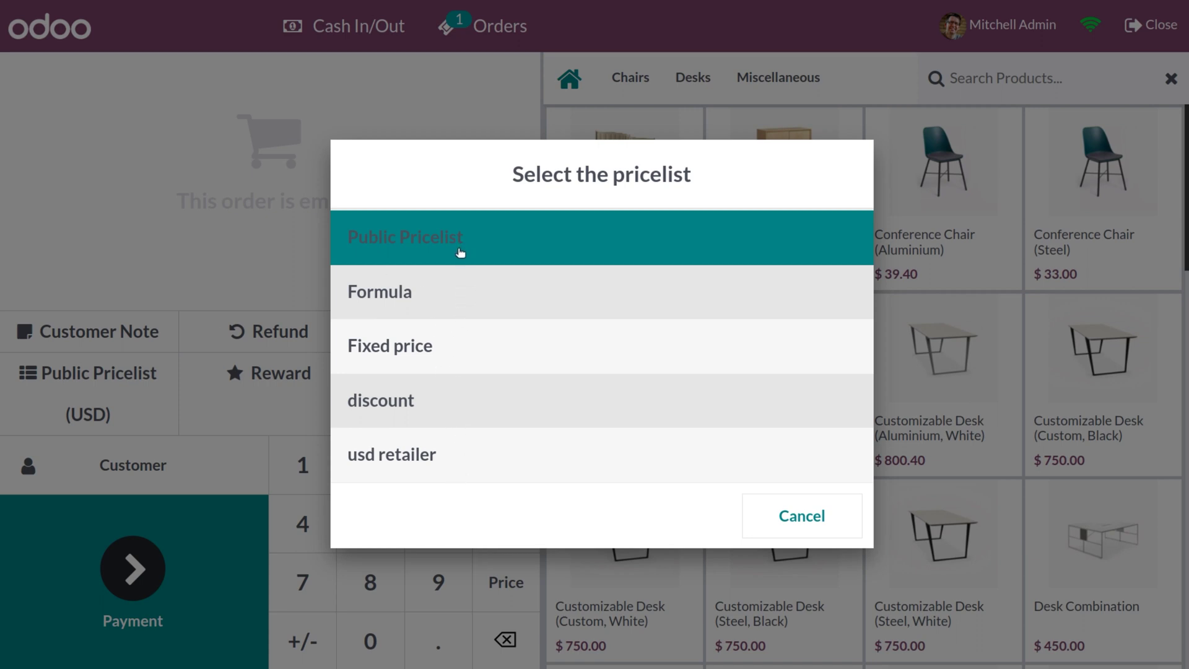
left_click(803, 515)
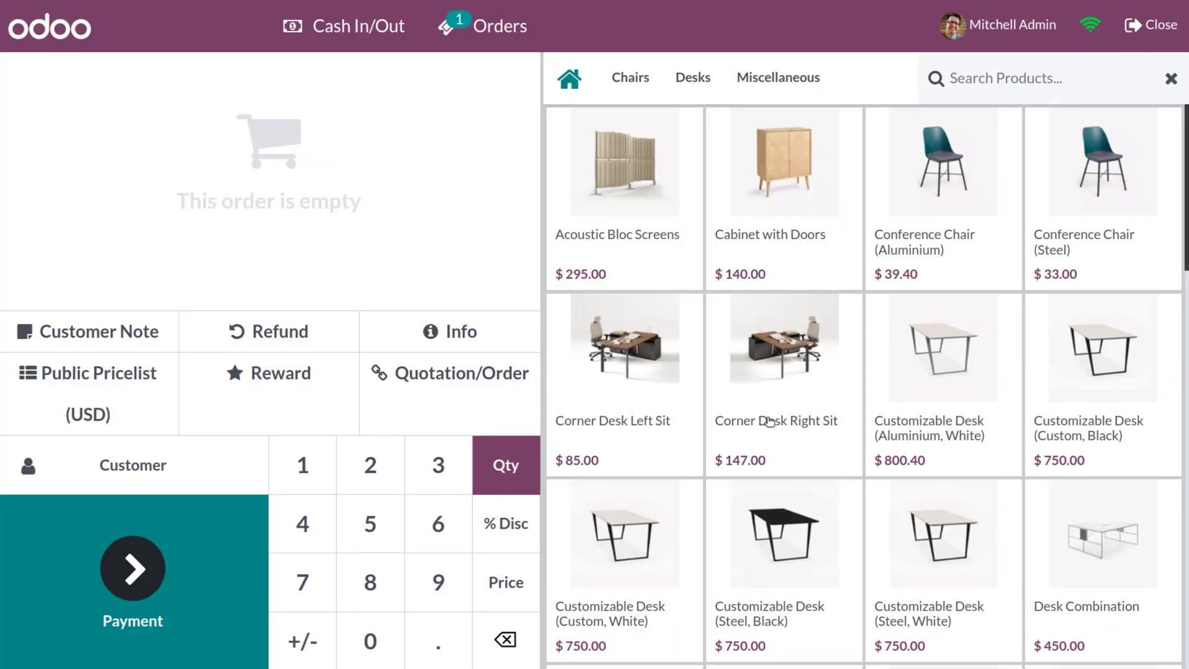
Add Acoustic Bloc Screens to the order, apply the Fixed price pricelist, and look through the product prices.
left_click(650, 221)
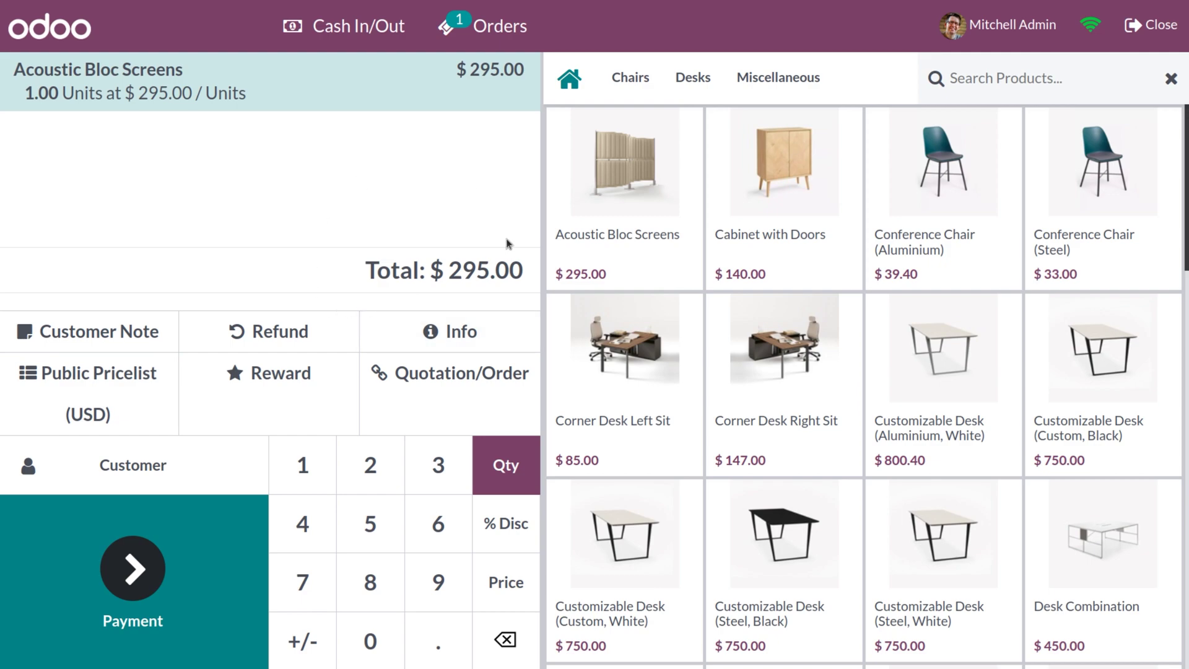
left_click(122, 374)
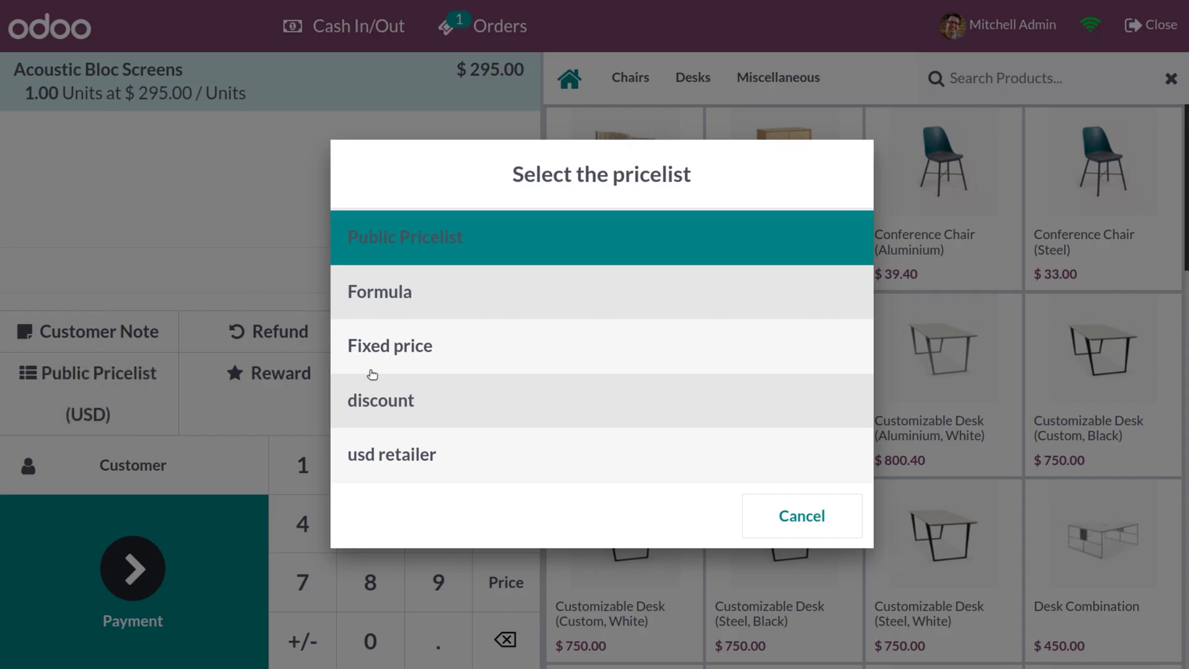
left_click(397, 348)
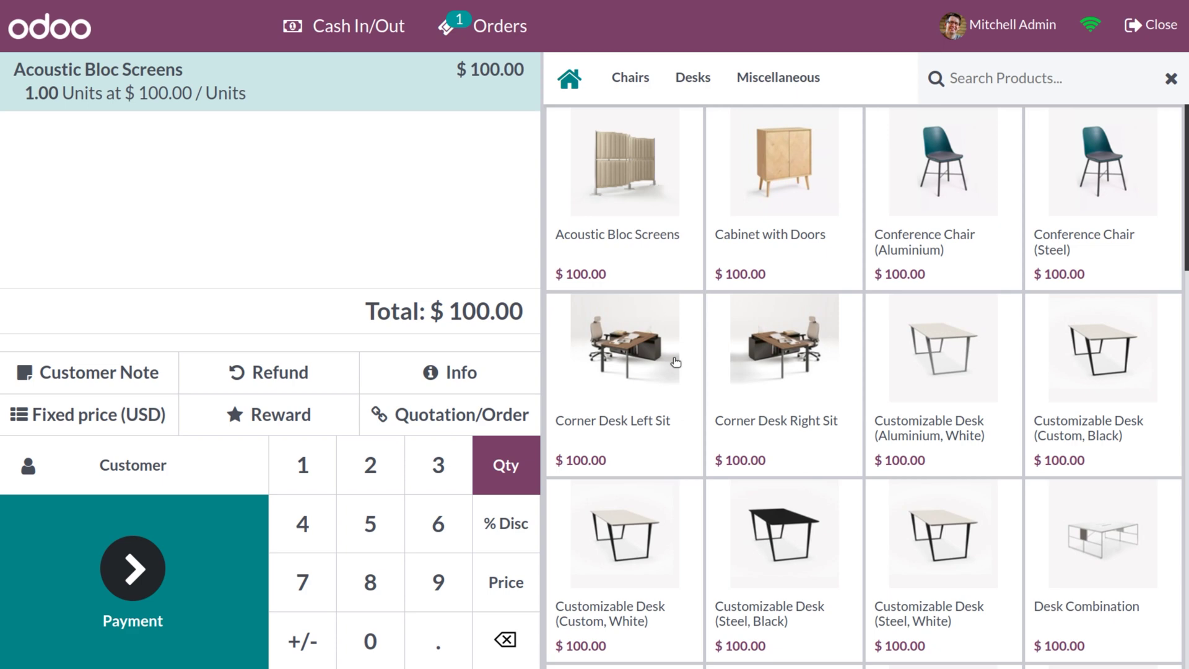
scroll(768, 488, "down", 3)
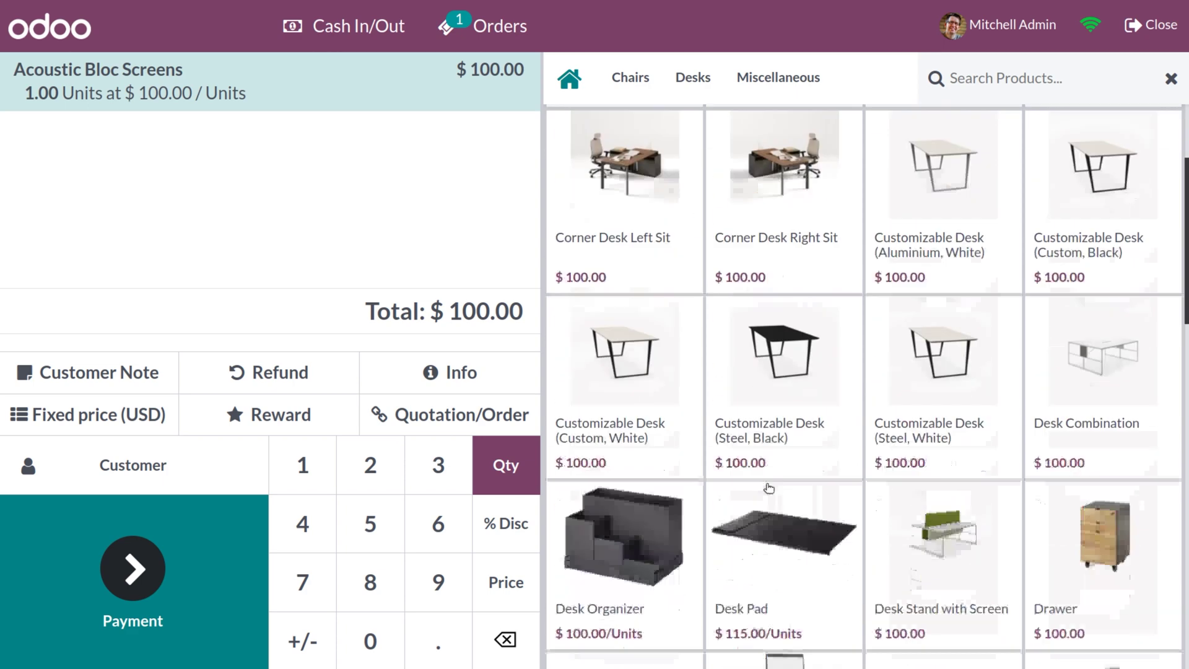
scroll(768, 488, "down", 8)
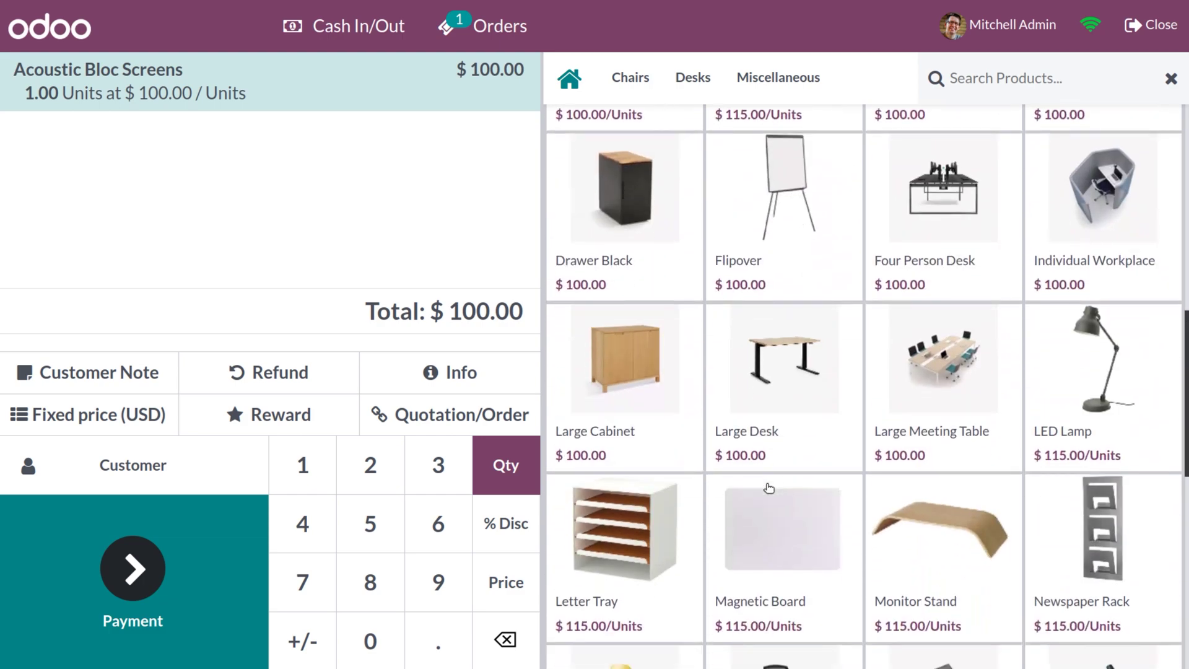
scroll(768, 489, "up", 10)
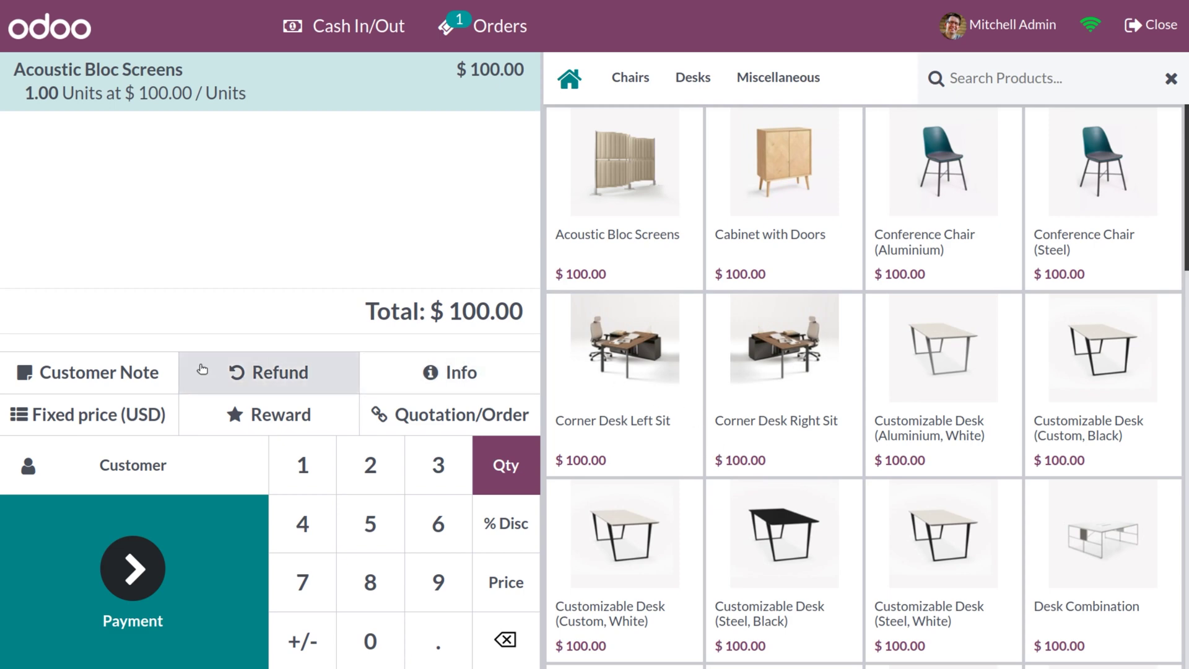
Apply the discount pricelist to the order, and switch it back to the Public Pricelist for comparison.
left_click(138, 420)
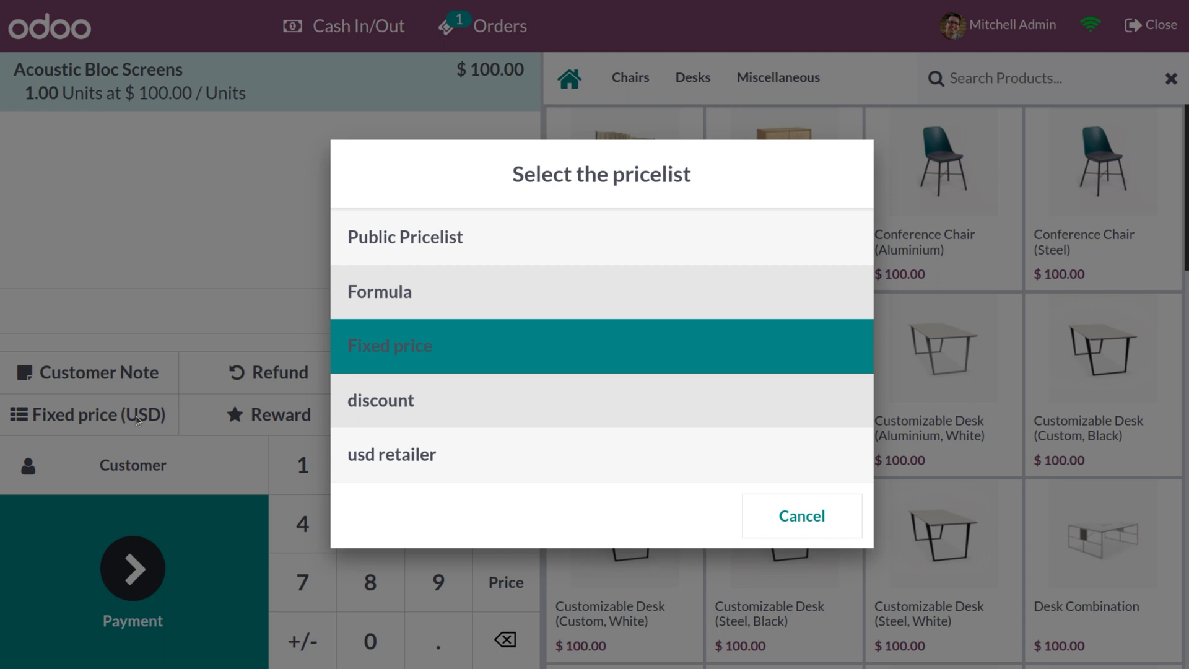
left_click(372, 406)
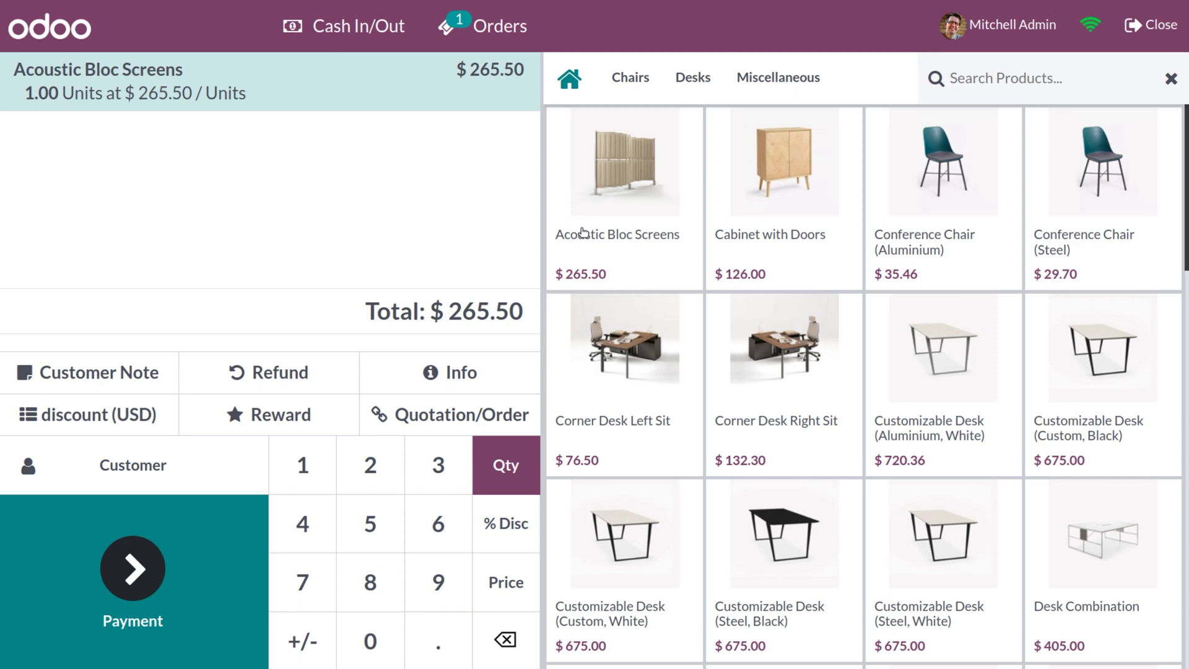
left_click(160, 416)
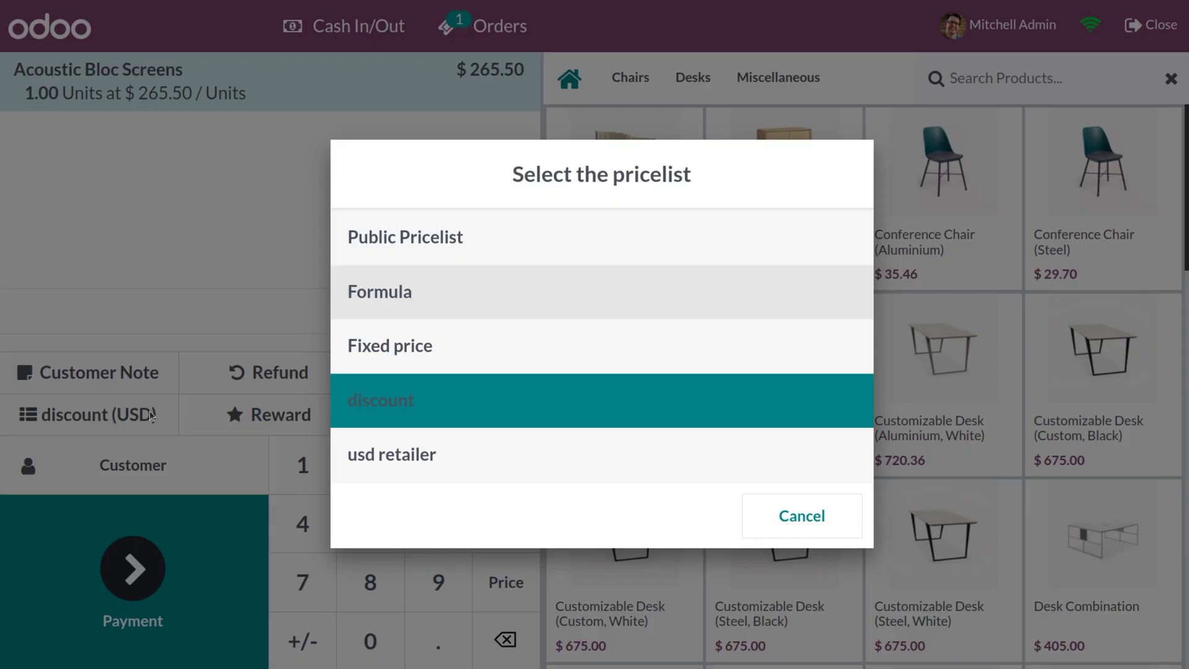
left_click(450, 253)
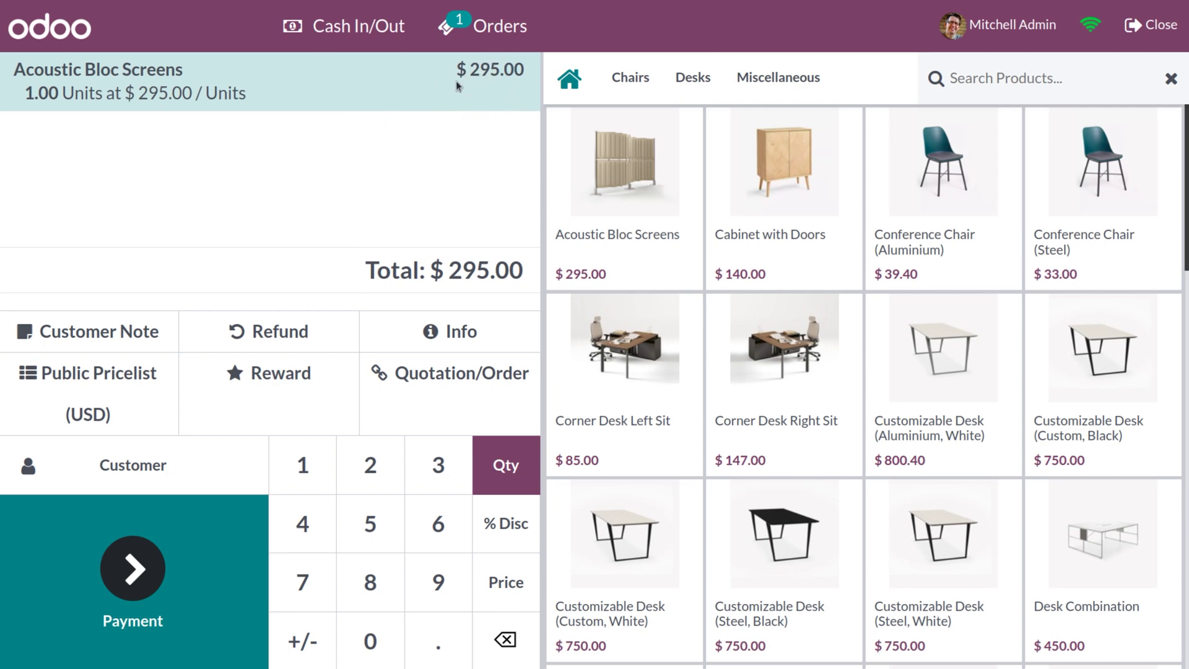
Apply the discount pricelist to the order once more, and switch the order to the Fixed price pricelist.
left_click(78, 384)
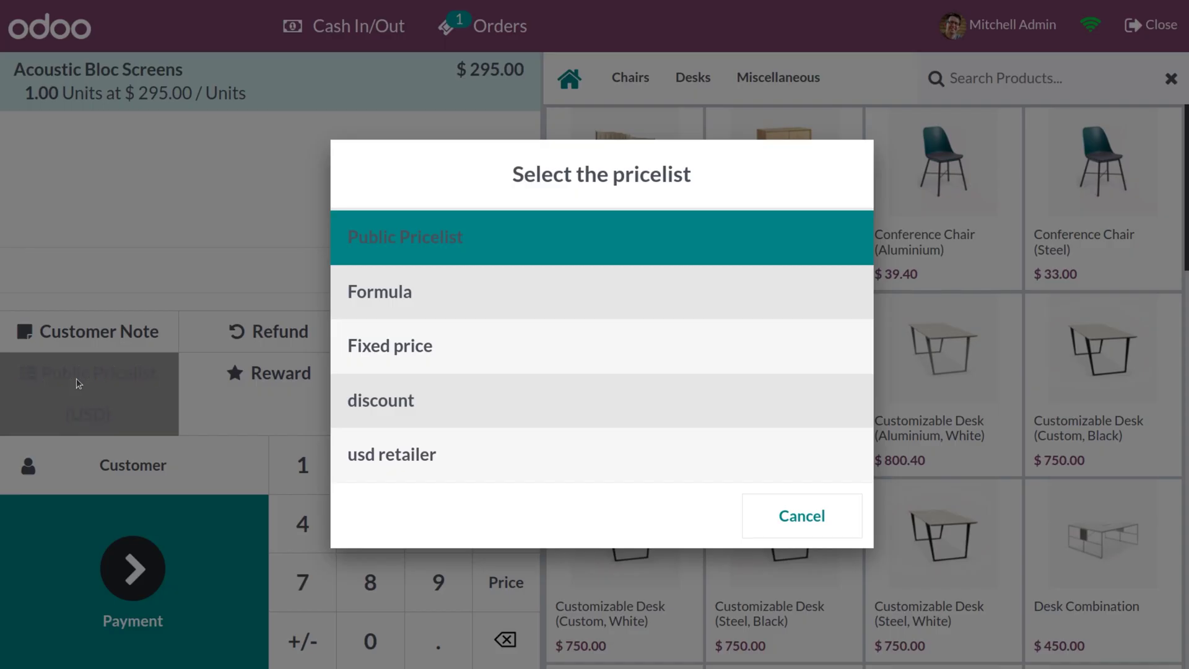
left_click(461, 394)
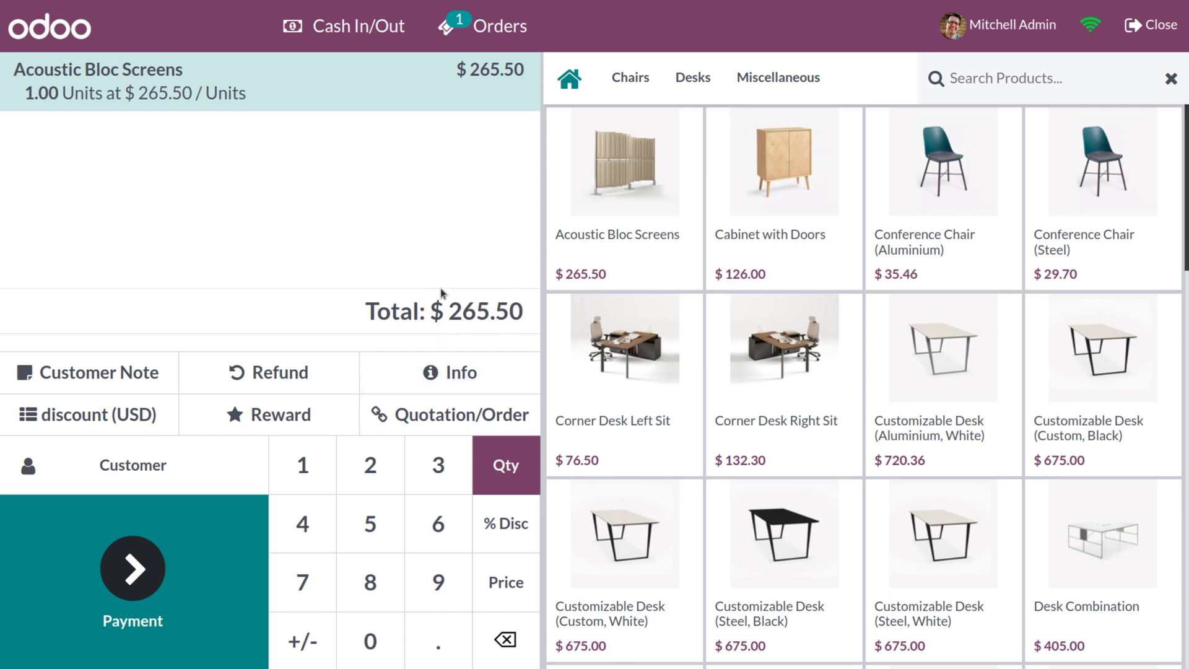
left_click(138, 417)
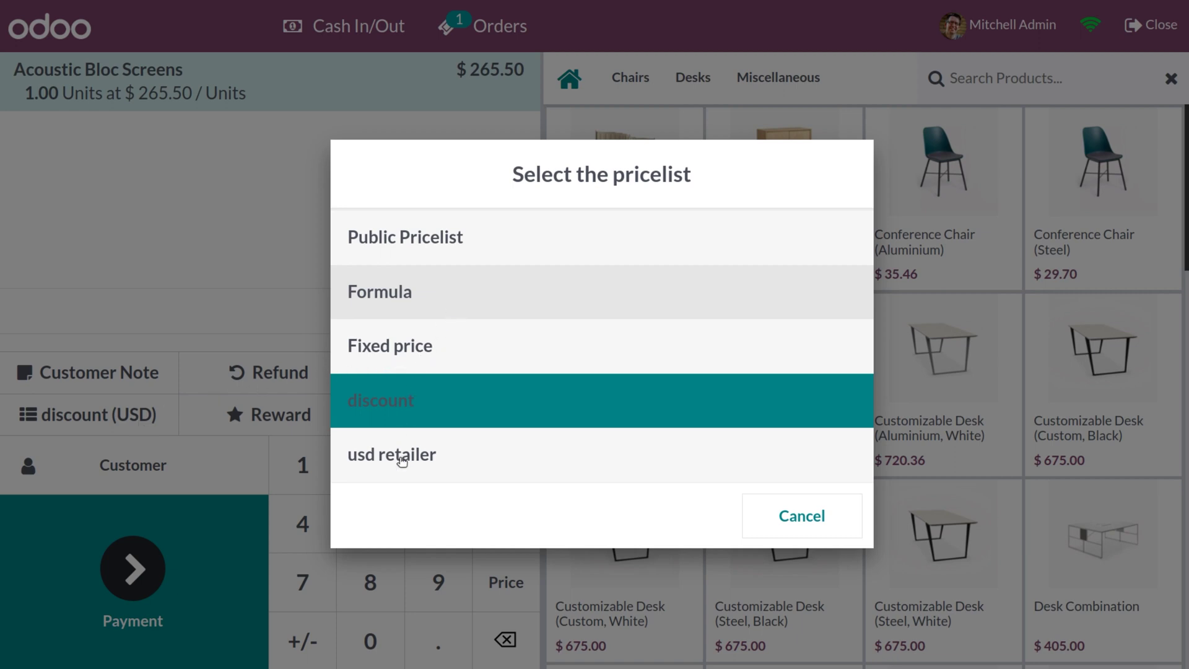
left_click(410, 345)
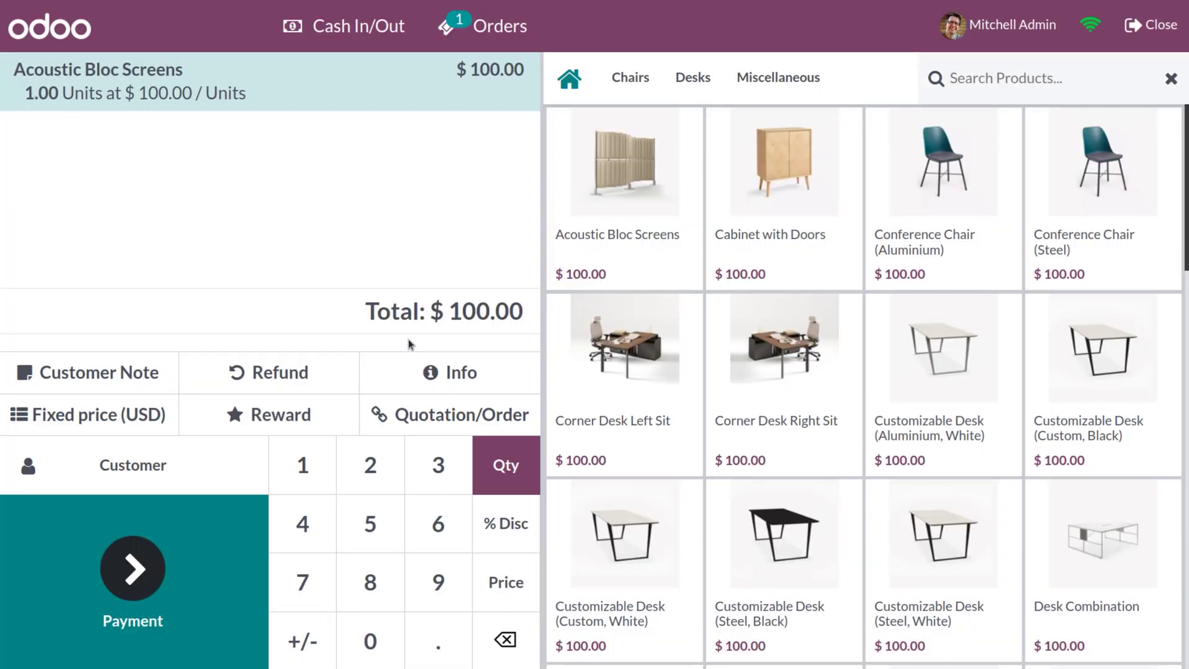
Apply the Formula pricelist to the order, and calculate 10% of 295 in the calculator.
left_click(148, 428)
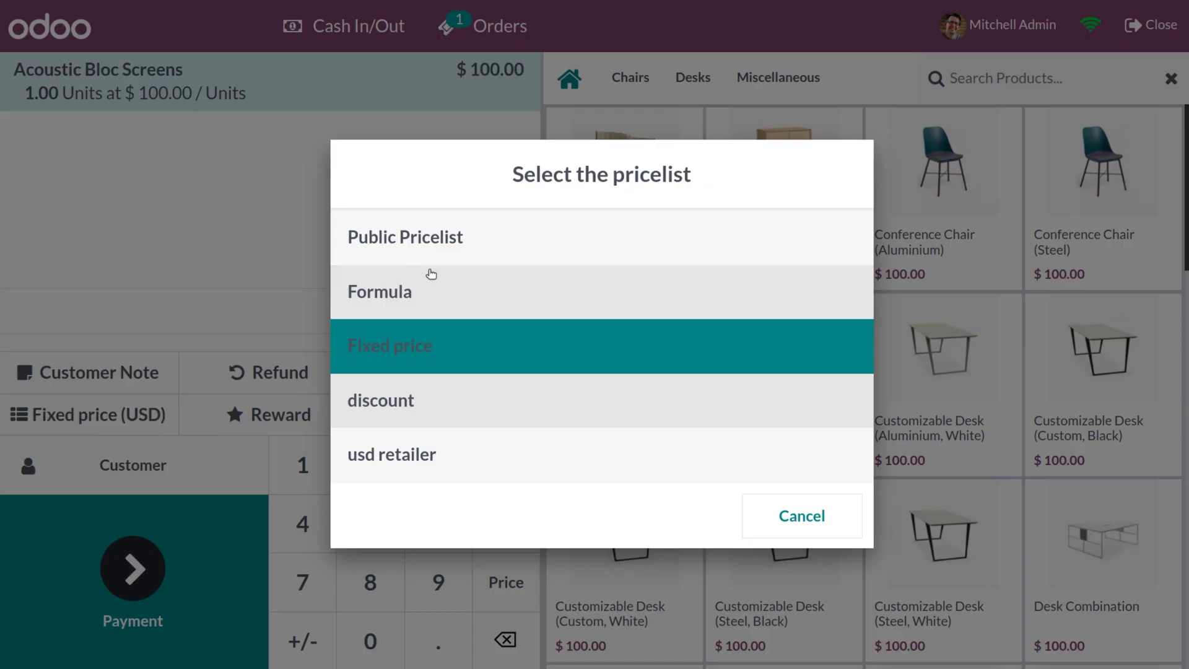
left_click(436, 294)
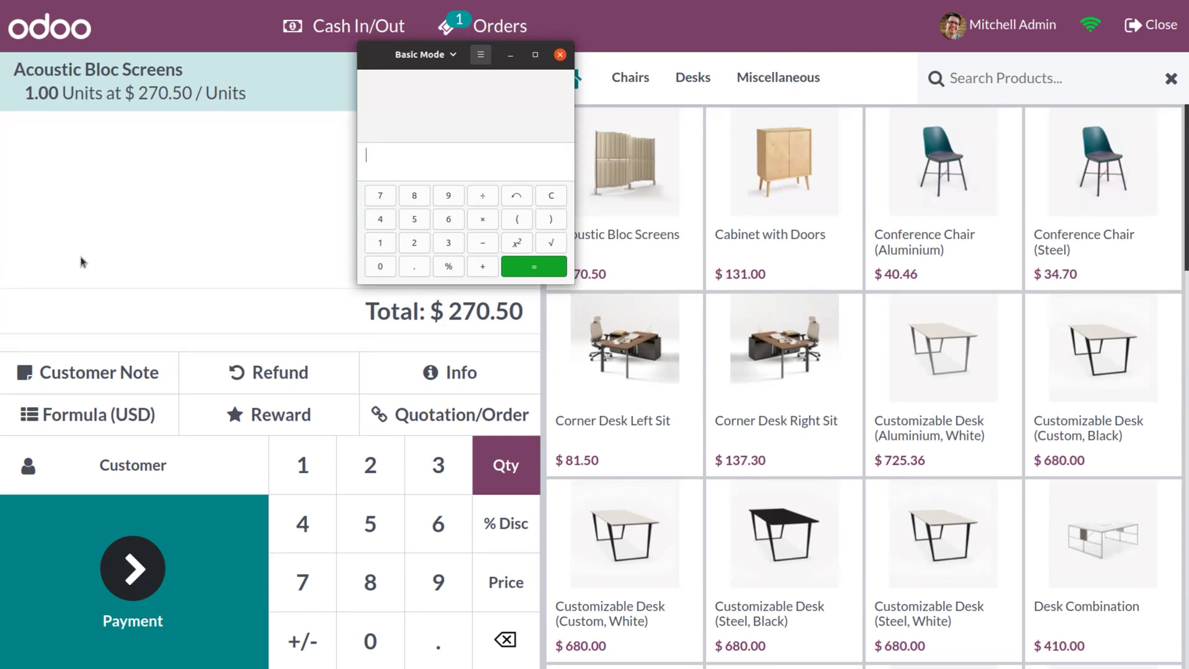
type("295")
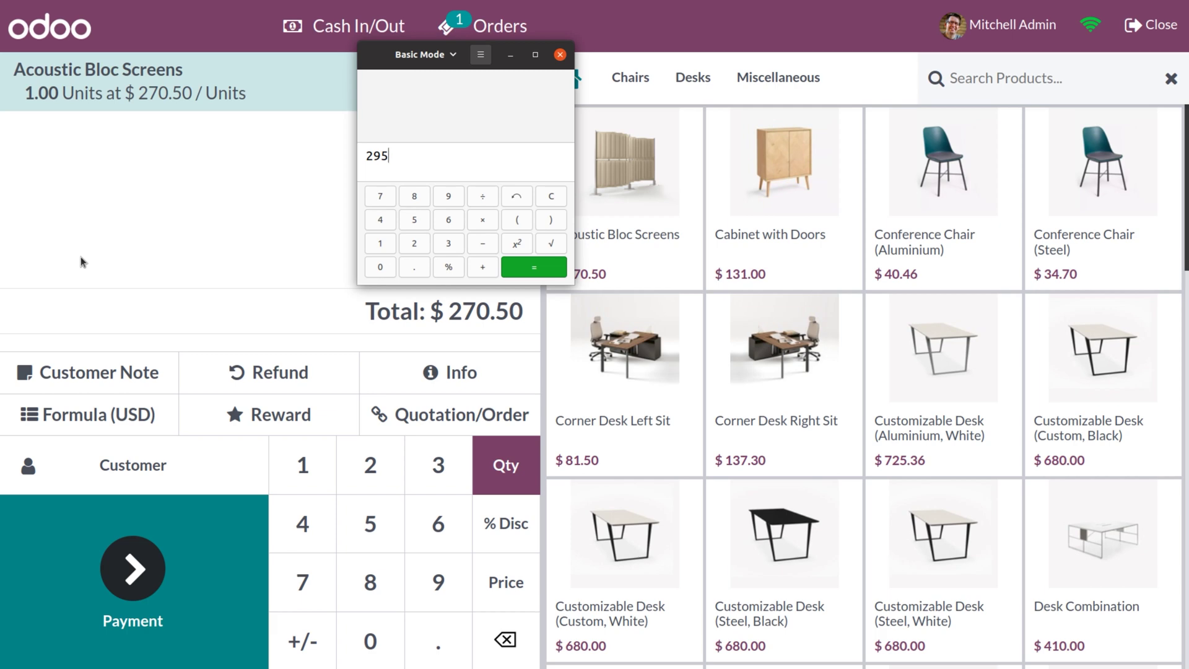
type("*10")
left_click(443, 274)
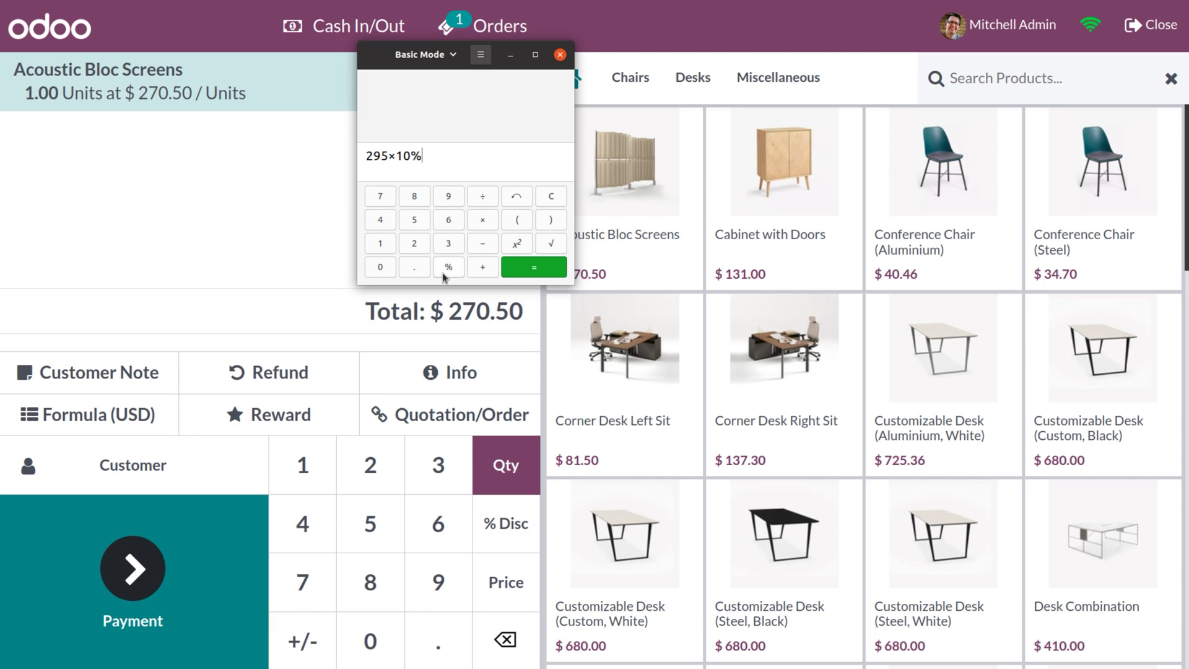
left_click(555, 271)
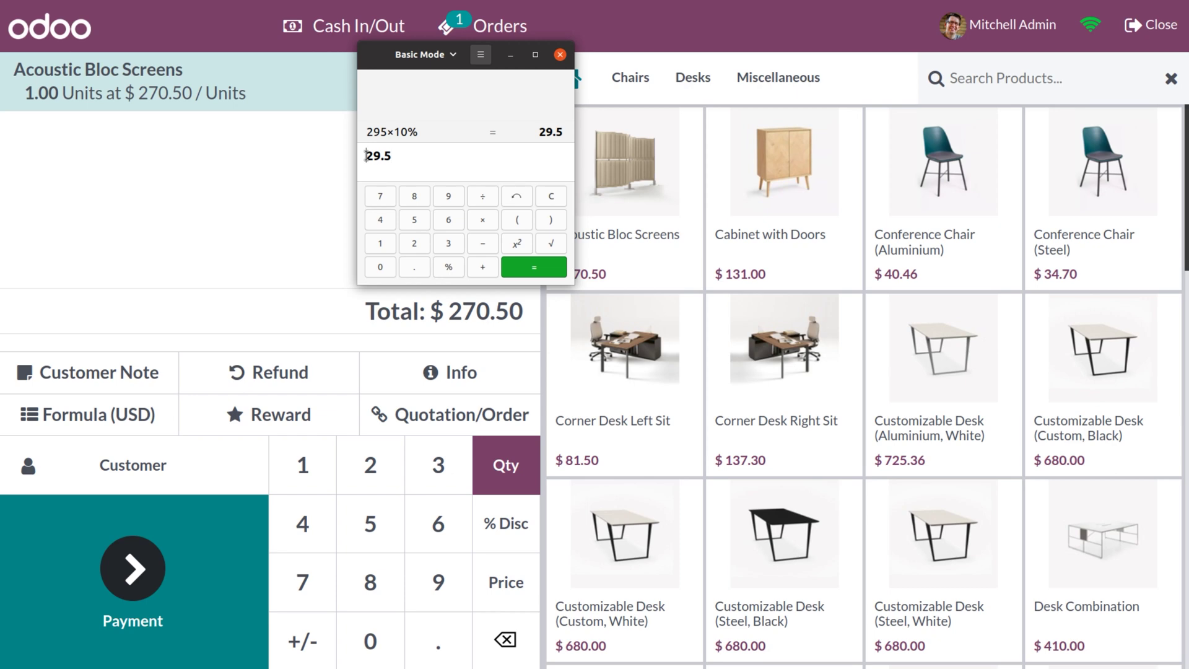
Subtract the 10% amount from 295 in the calculator, add 5 to the result, and minimize the calculator.
key("Home")
type("295")
type("-")
left_click(527, 272)
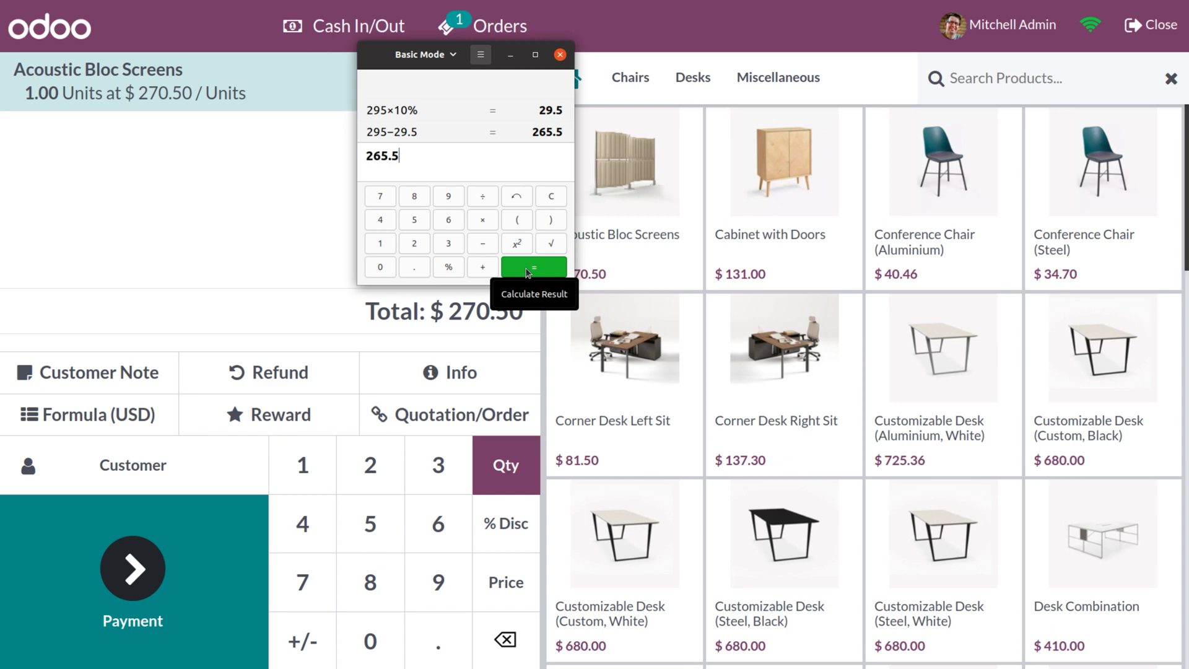
type("+5")
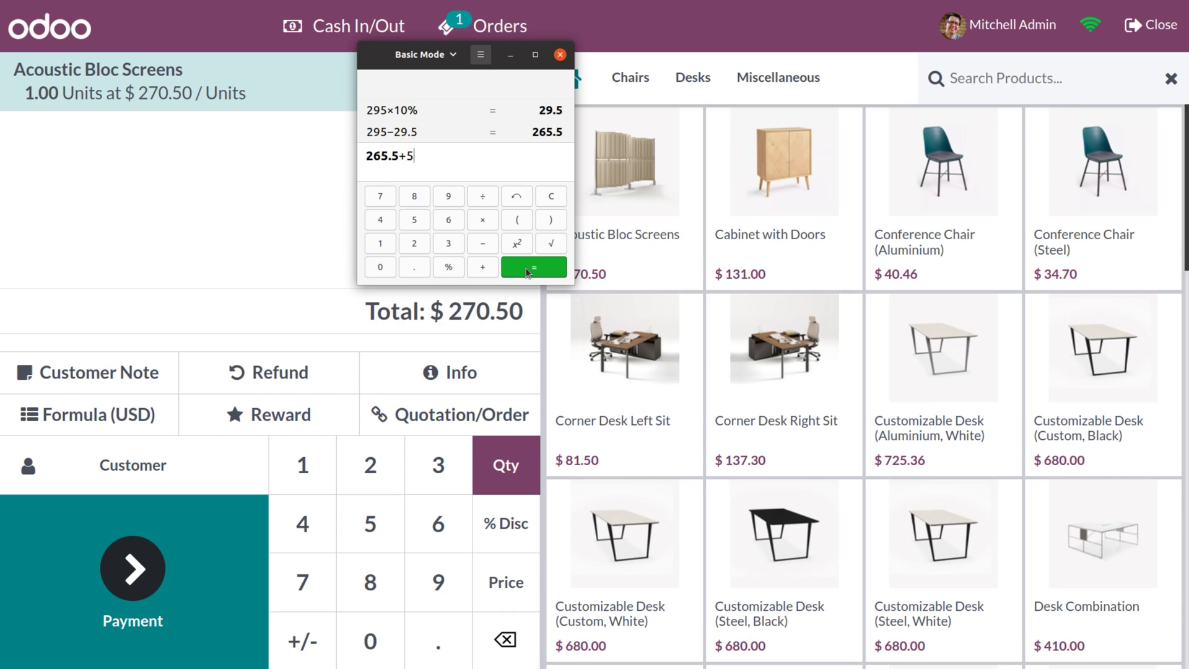
left_click(528, 272)
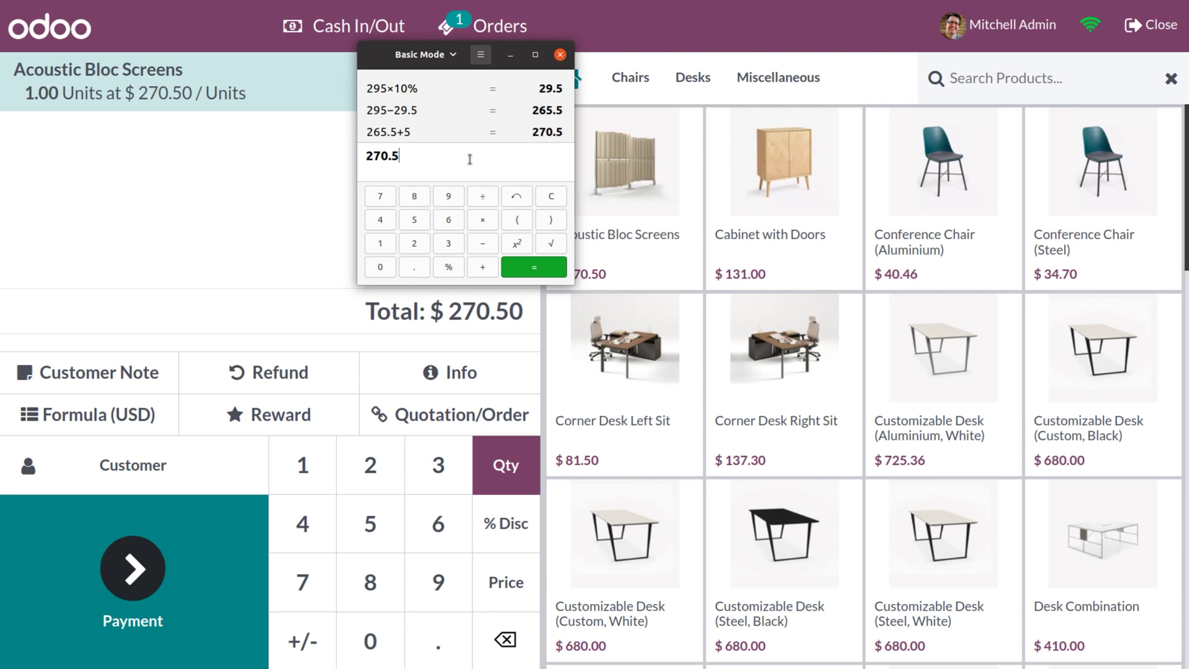
left_click(510, 56)
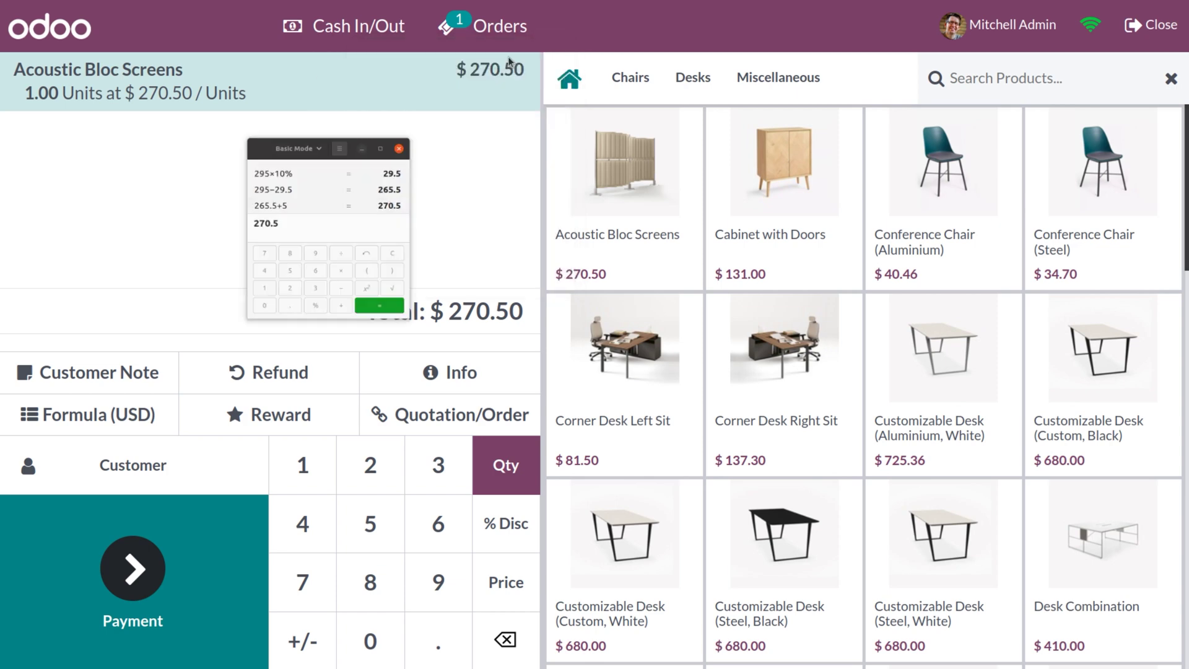
Switch the order to the usd retailer pricelist and remove the Acoustic Bloc Screens line.
left_click(133, 421)
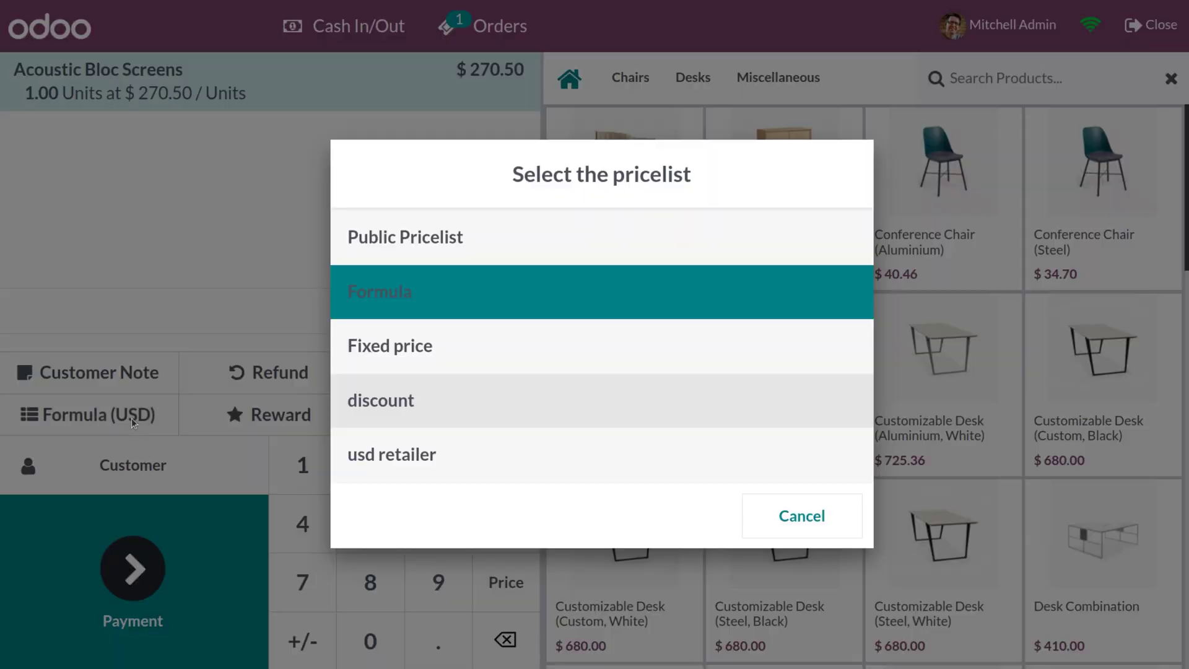
left_click(405, 459)
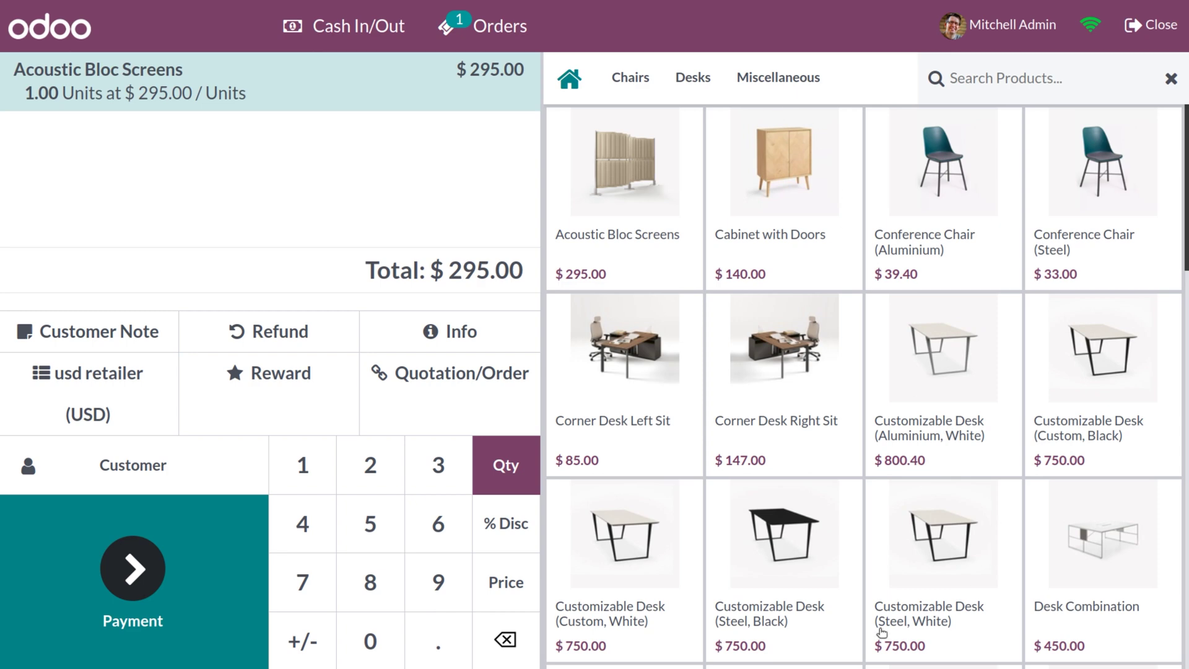
left_click(506, 639)
left_click(505, 640)
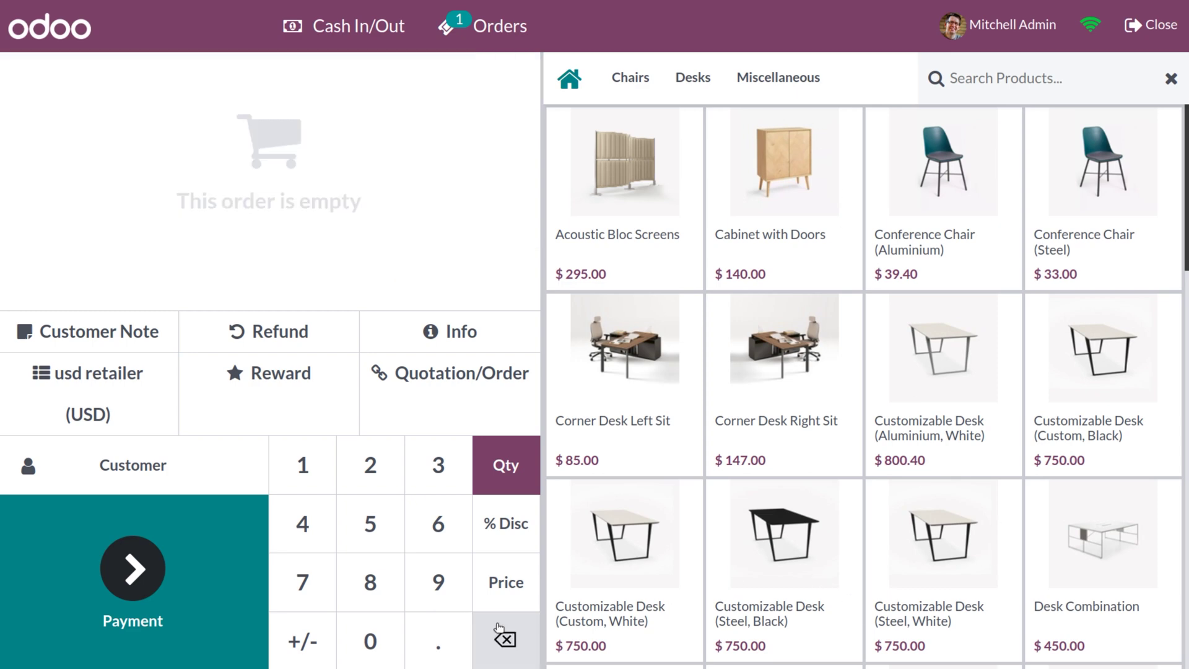
Add Cabinet with Doors to the order with serial number 101.
left_click(789, 216)
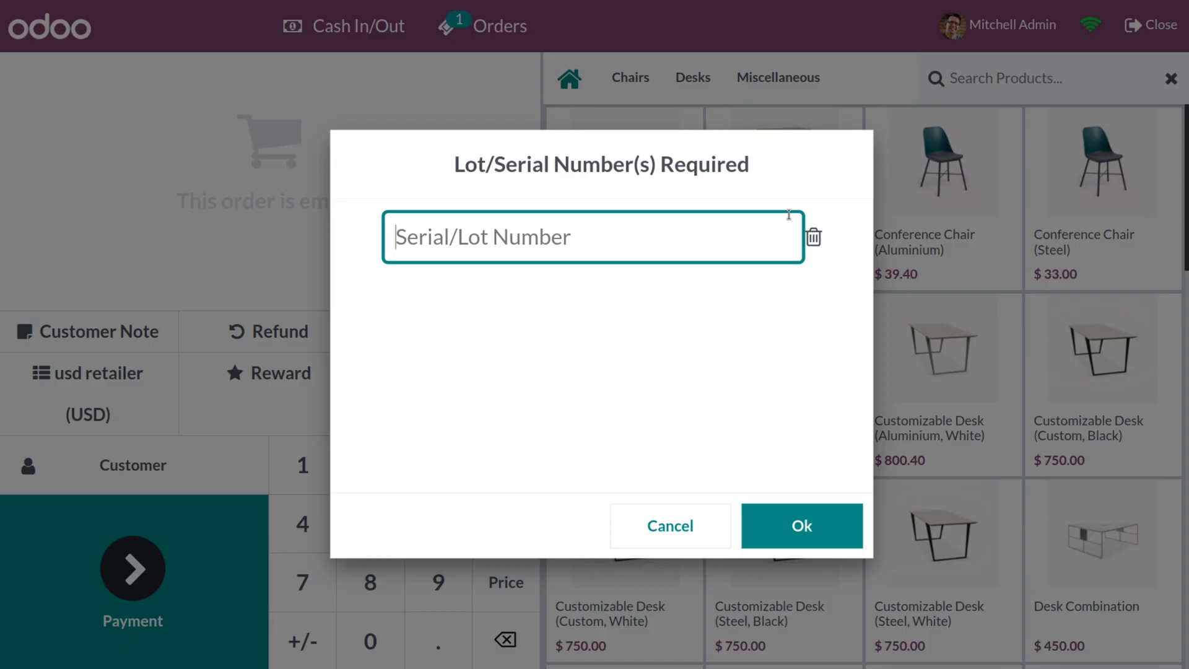
type("101")
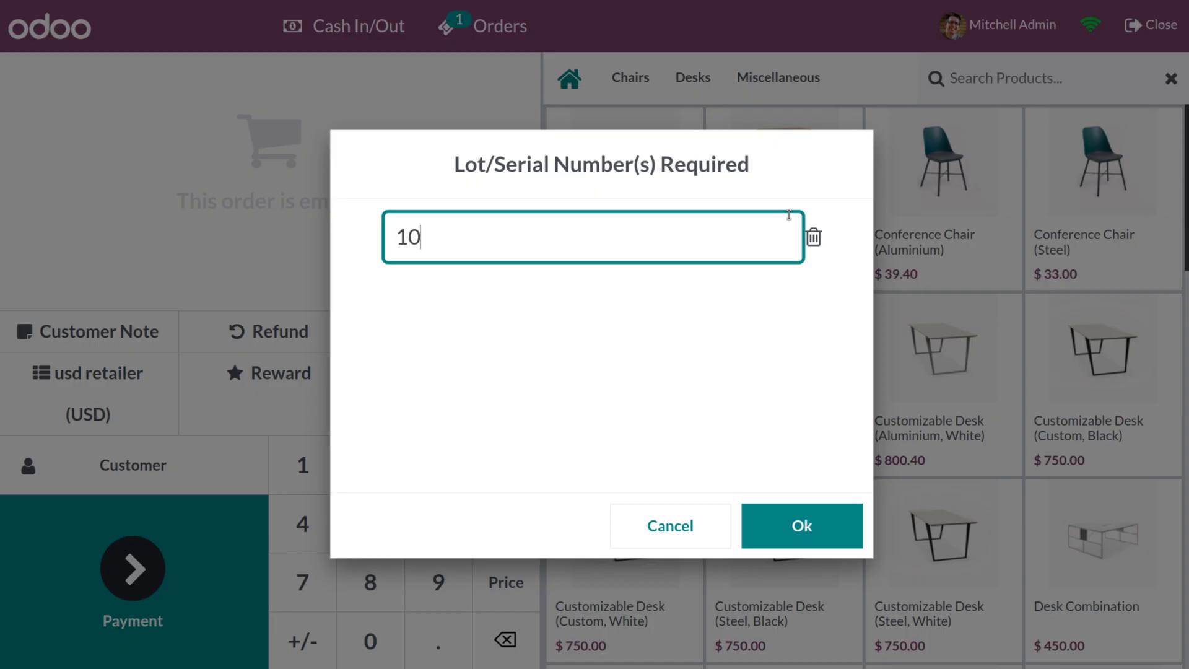
left_click(802, 520)
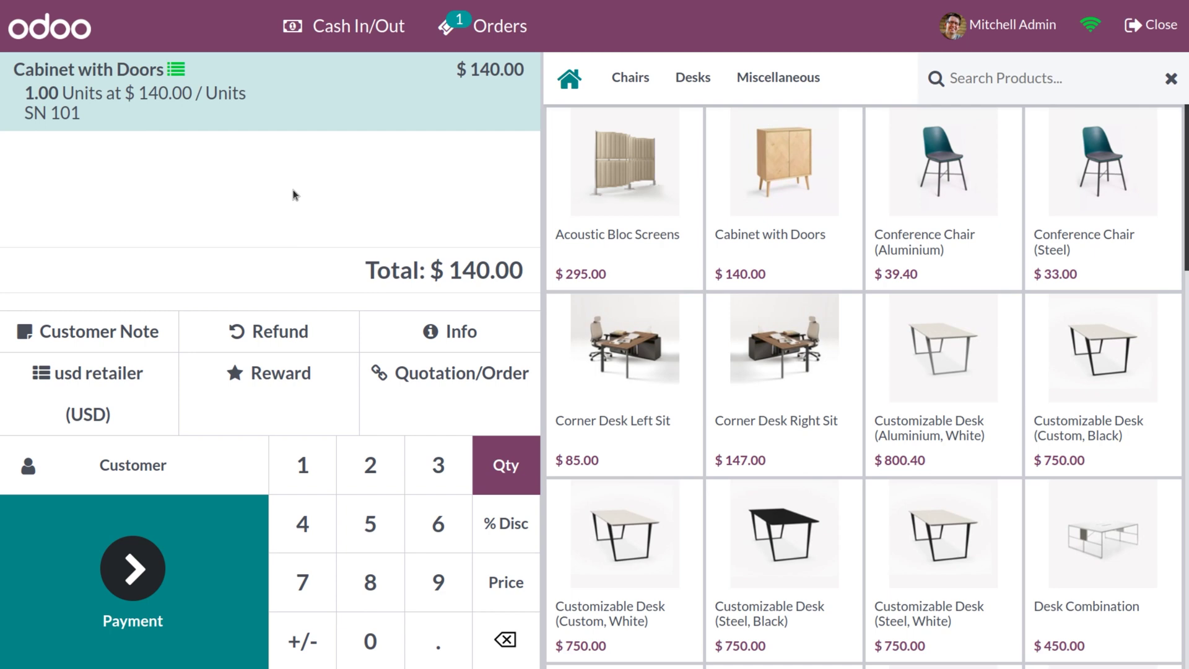
Set the Cabinet with Doors quantity to 2 and after that to 3 to compare the unit prices.
left_click(371, 476)
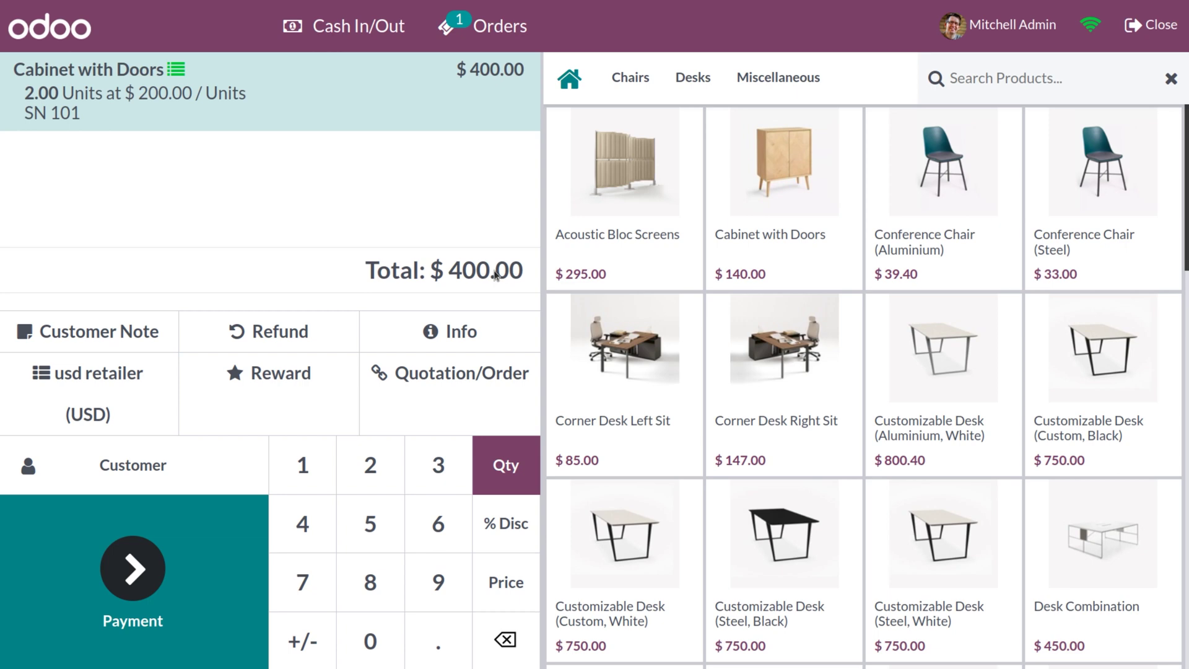
left_click(434, 471)
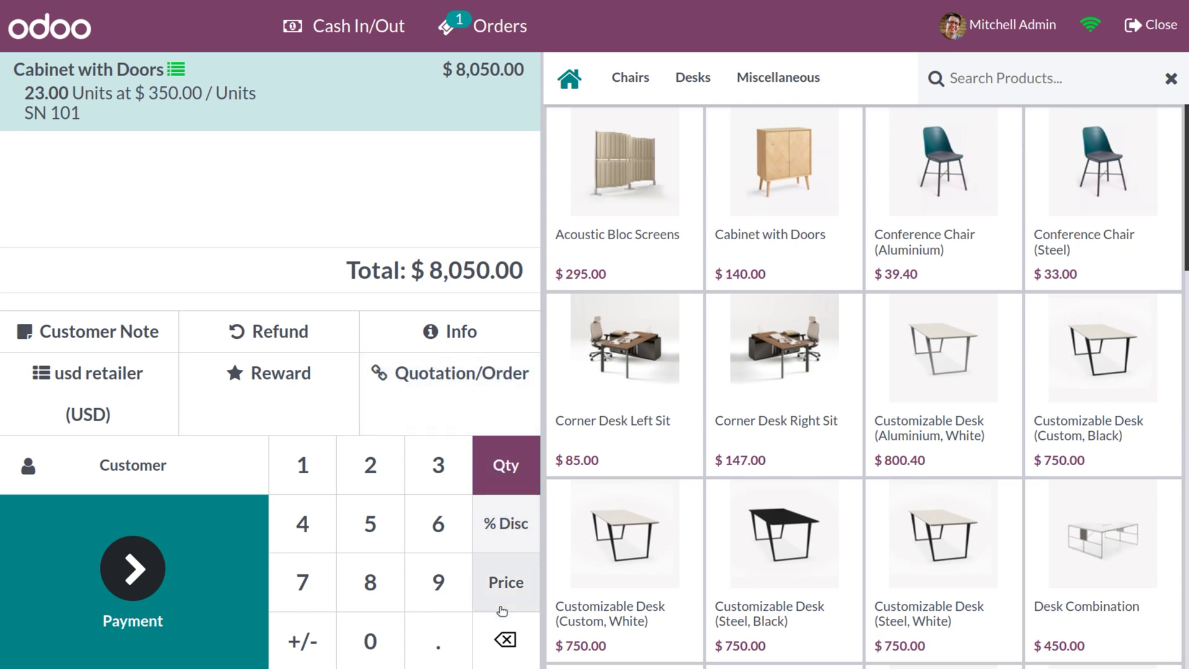
left_click(505, 641)
left_click(505, 641)
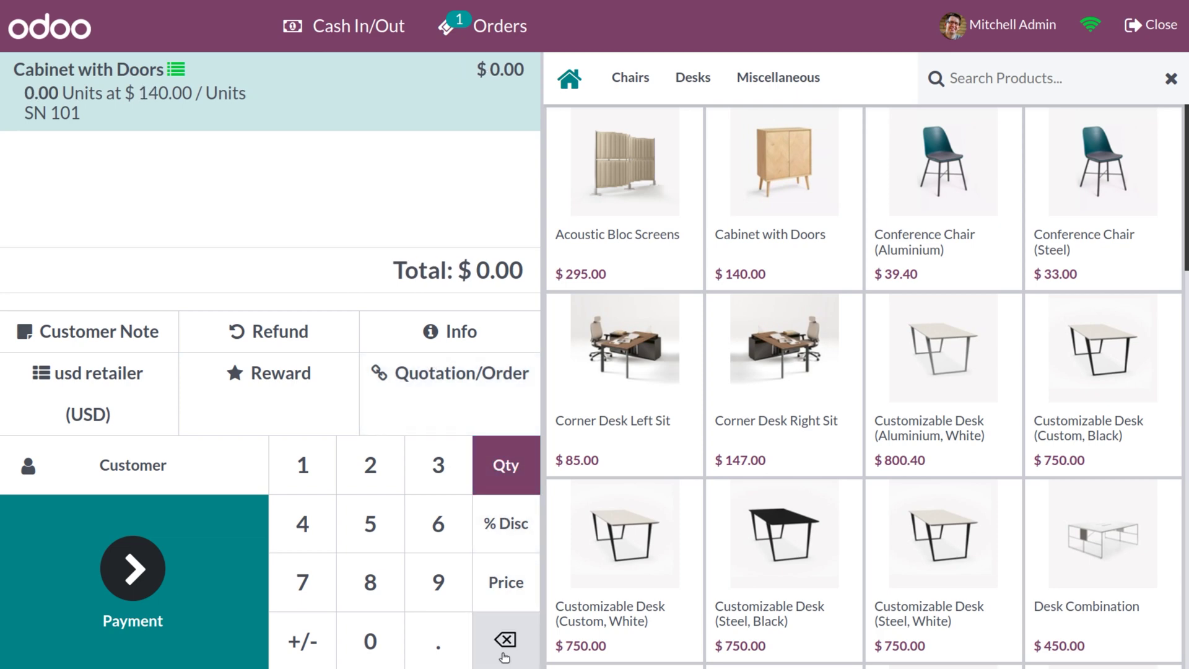
left_click(437, 470)
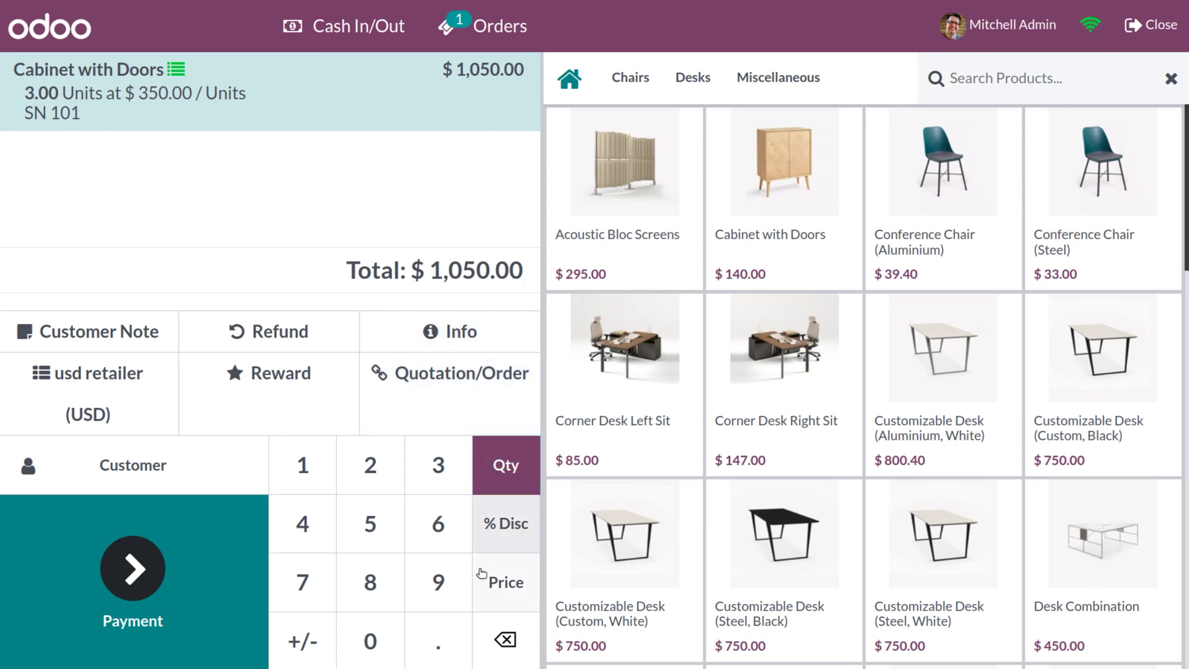
Change the Cabinet with Doors quantity to 4, 5 and 6 in turn, checking the unit price each time.
left_click(505, 639)
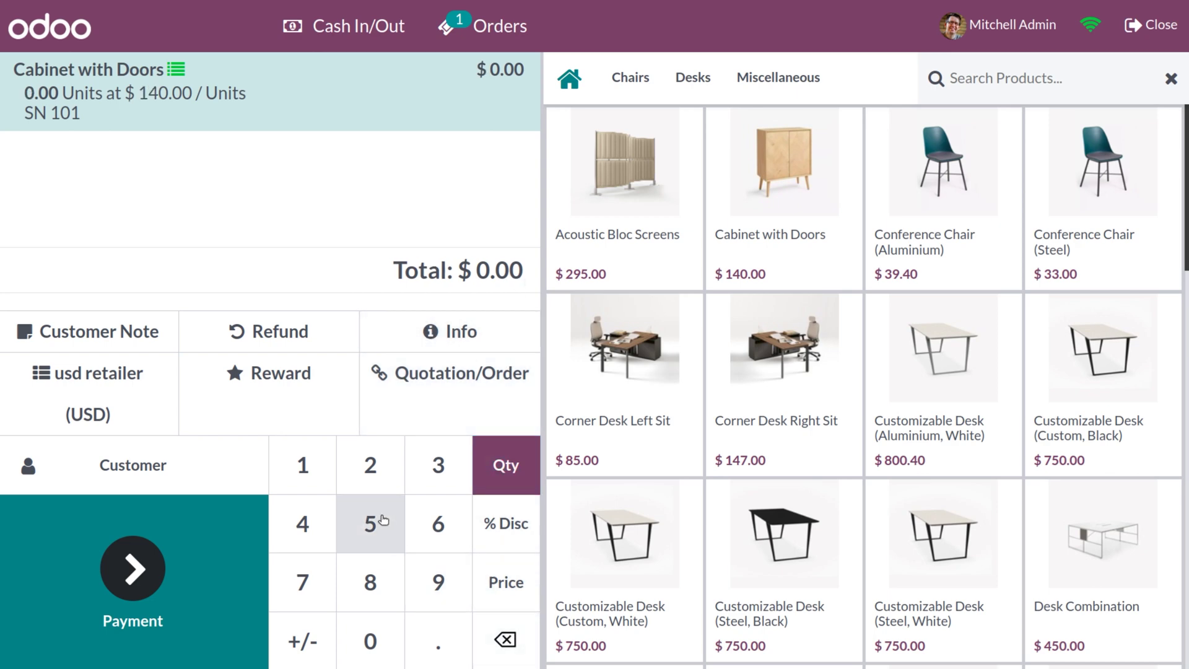
left_click(308, 521)
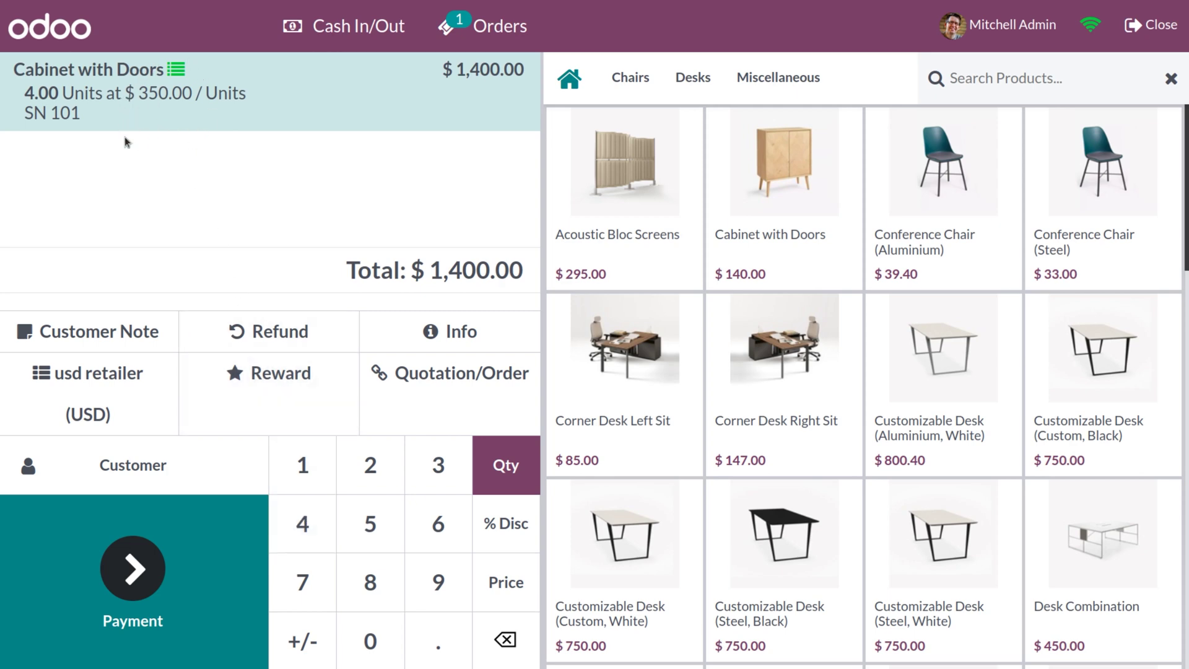
left_click(506, 644)
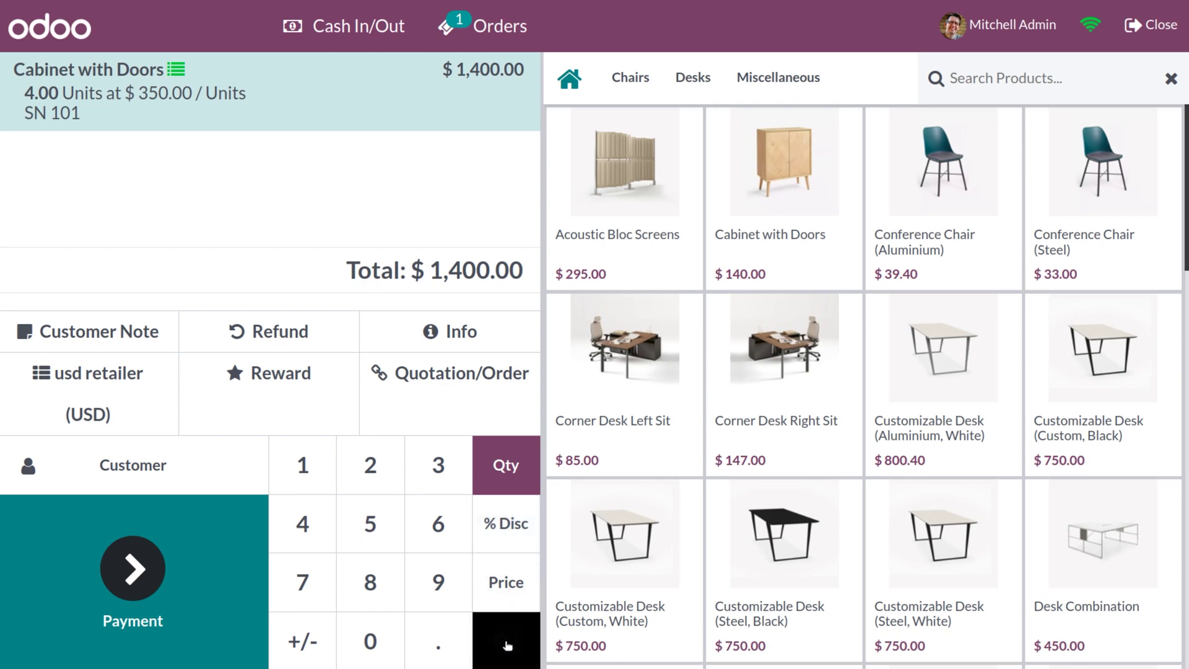
left_click(372, 520)
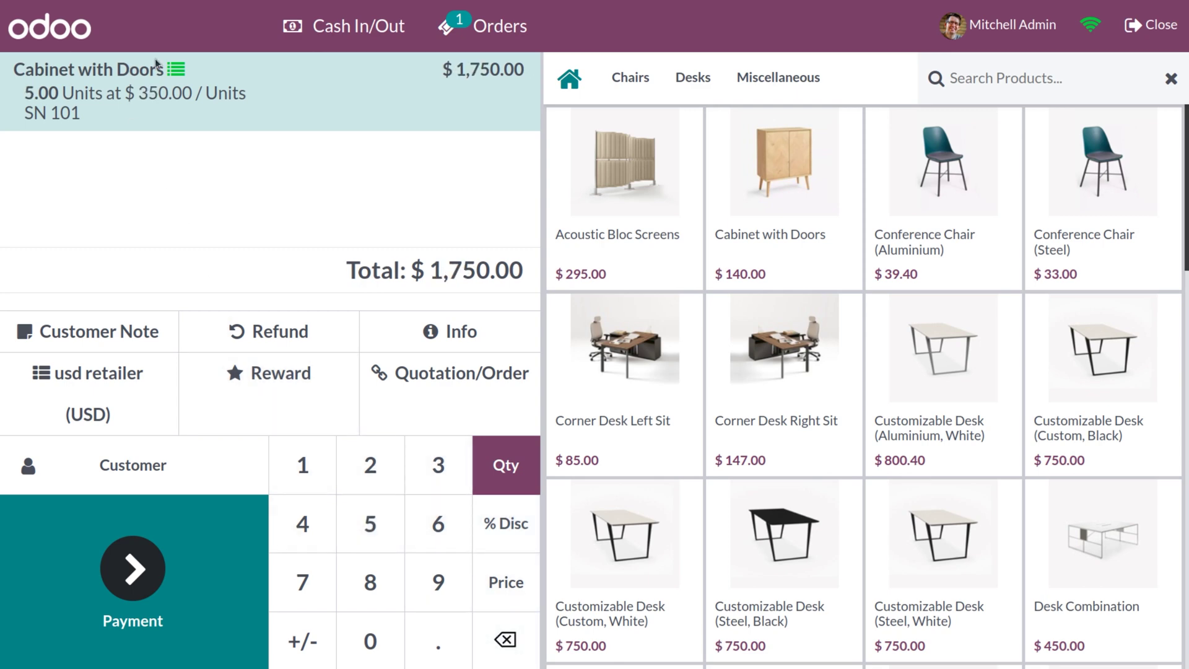
left_click(501, 641)
left_click(437, 522)
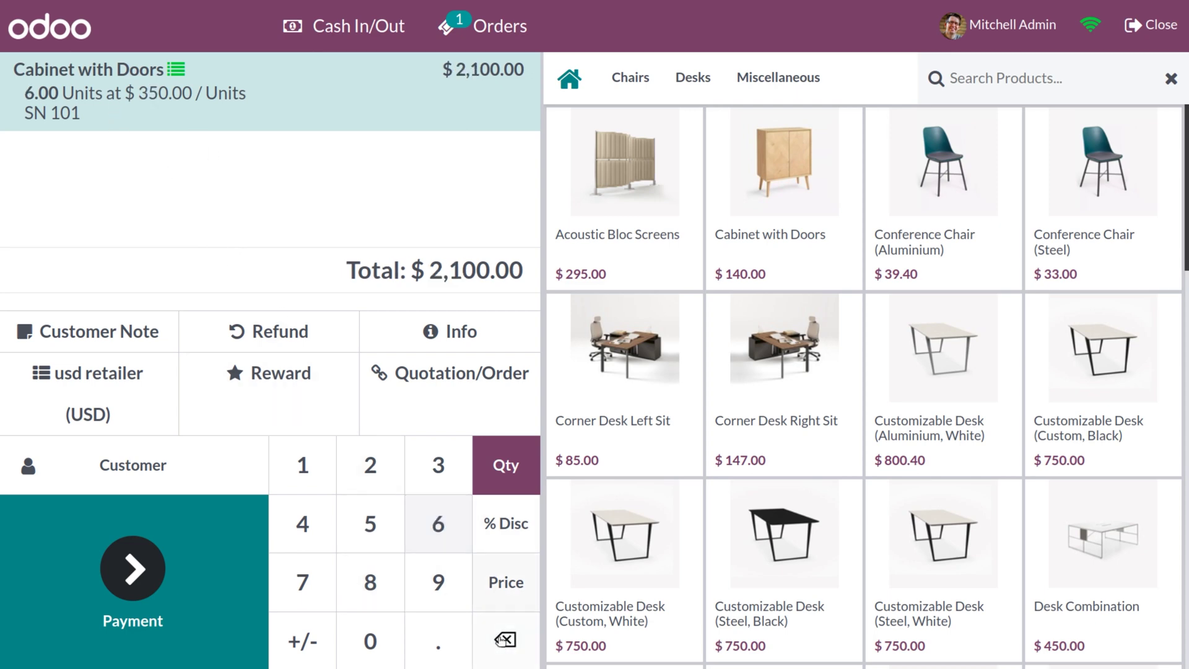